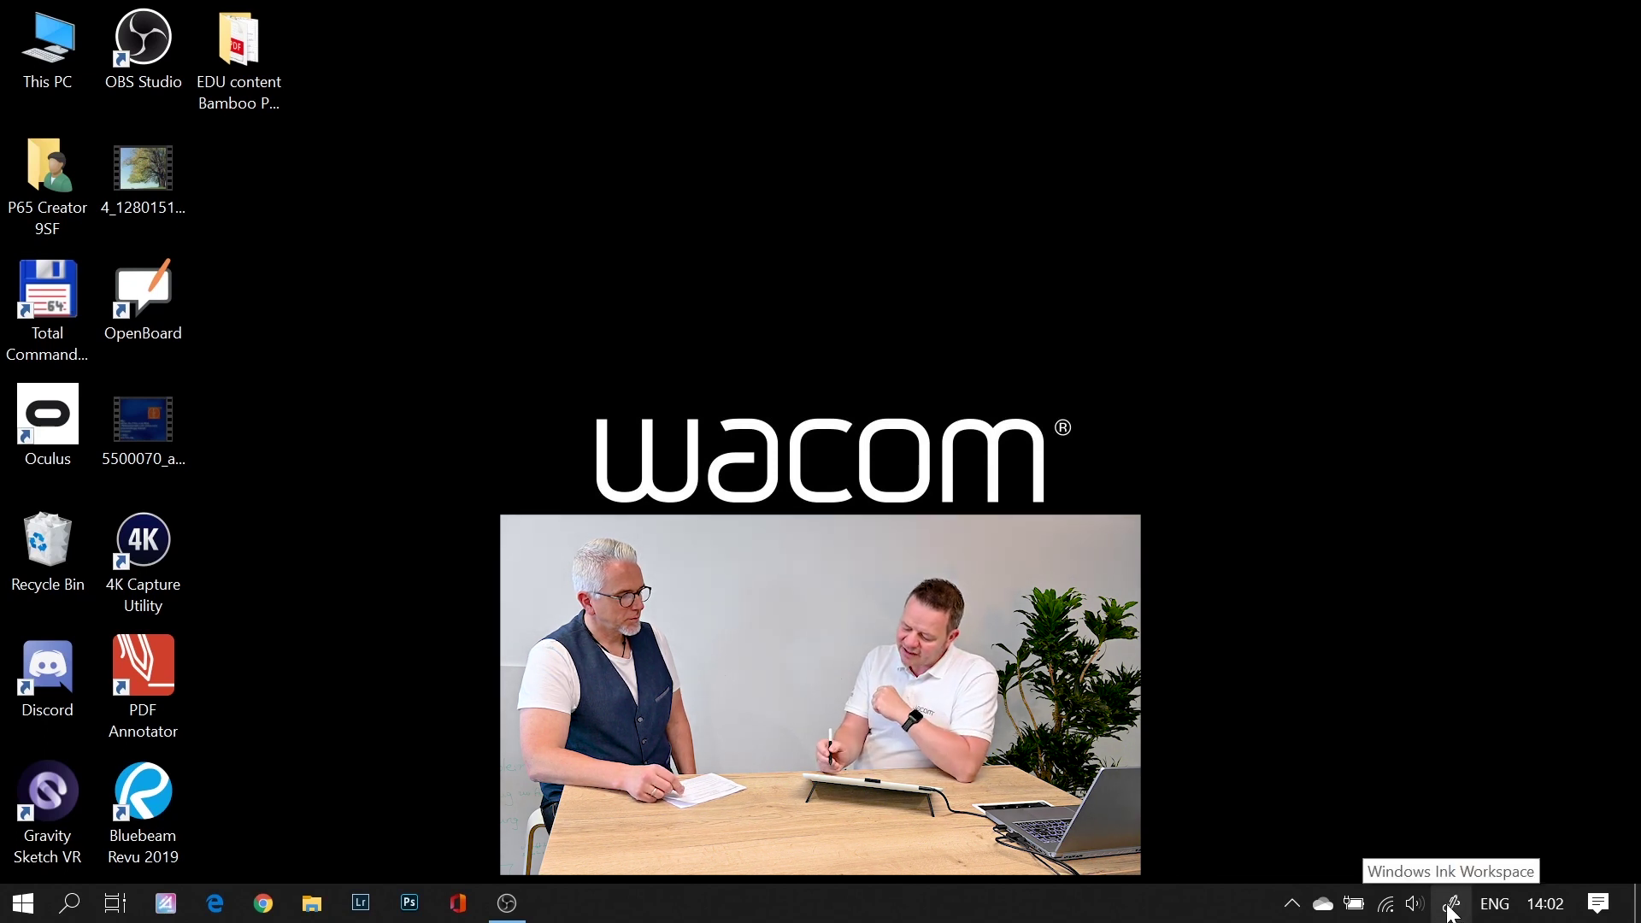
Launch Microsoft Whiteboard from the Windows Ink Workspace pen menu in the system tray
left_click(1453, 906)
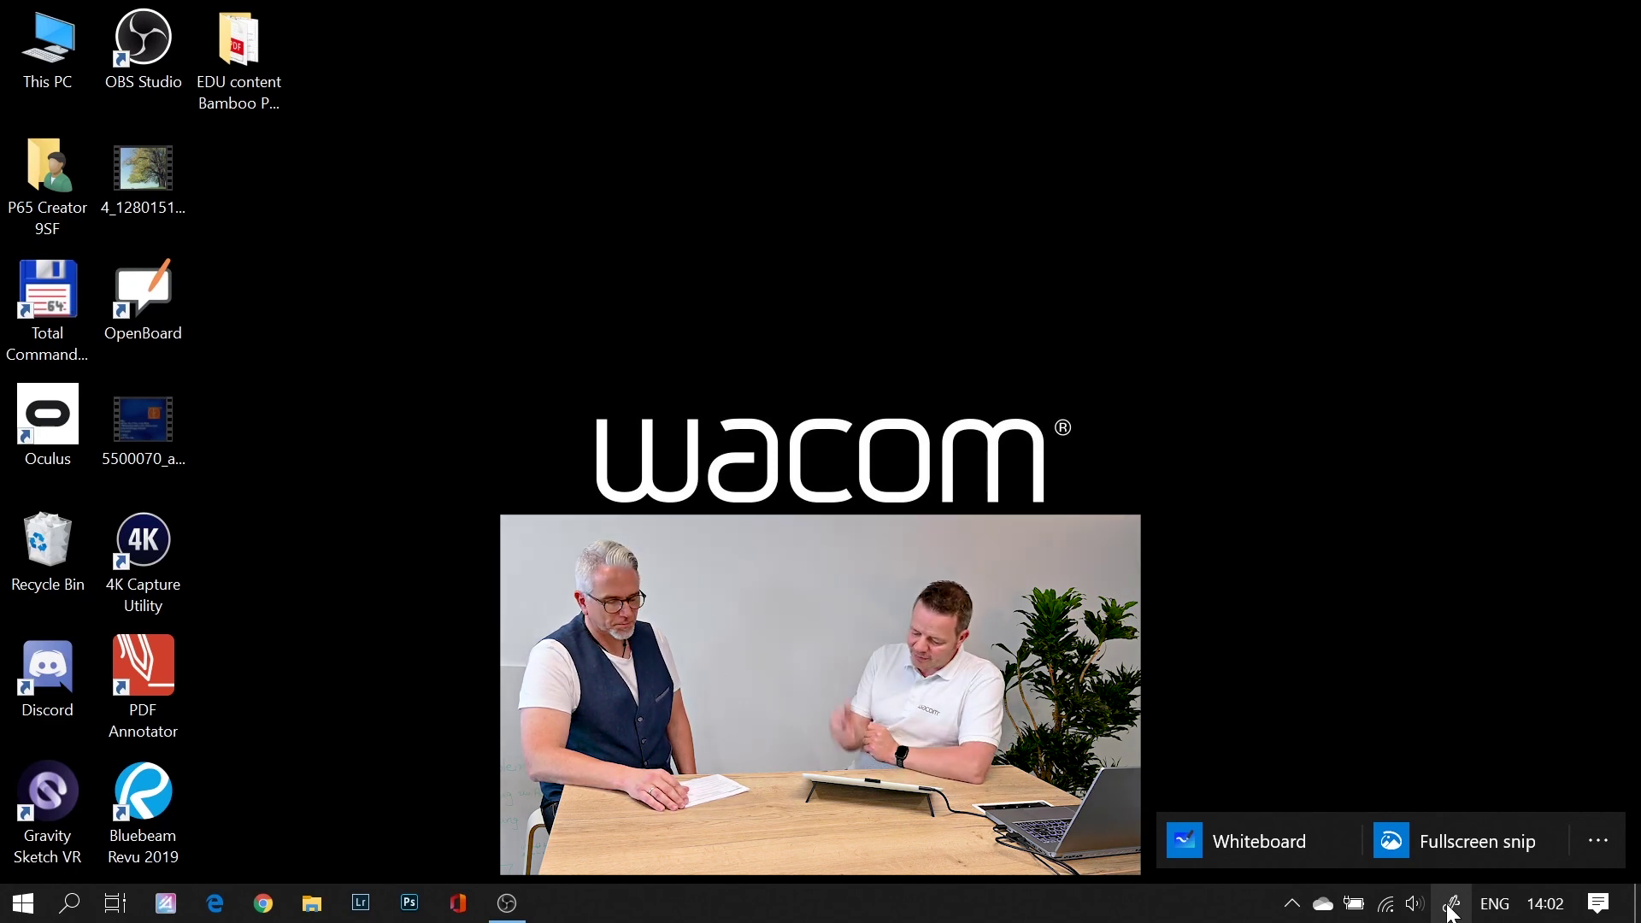
left_click(1451, 910)
left_click(1451, 909)
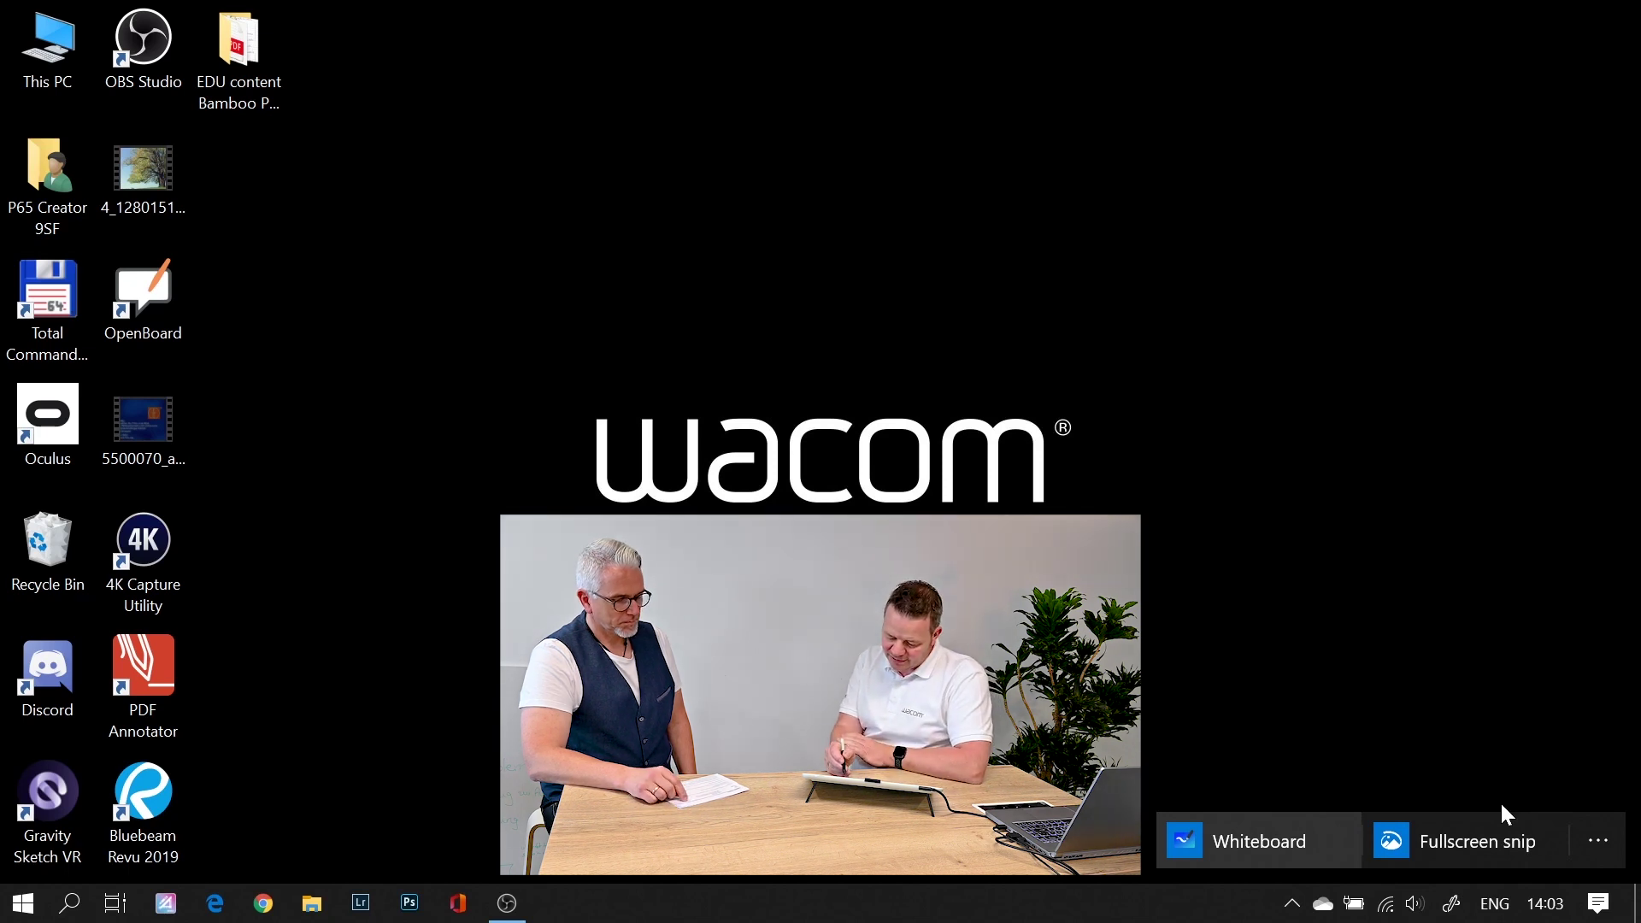
key("Return")
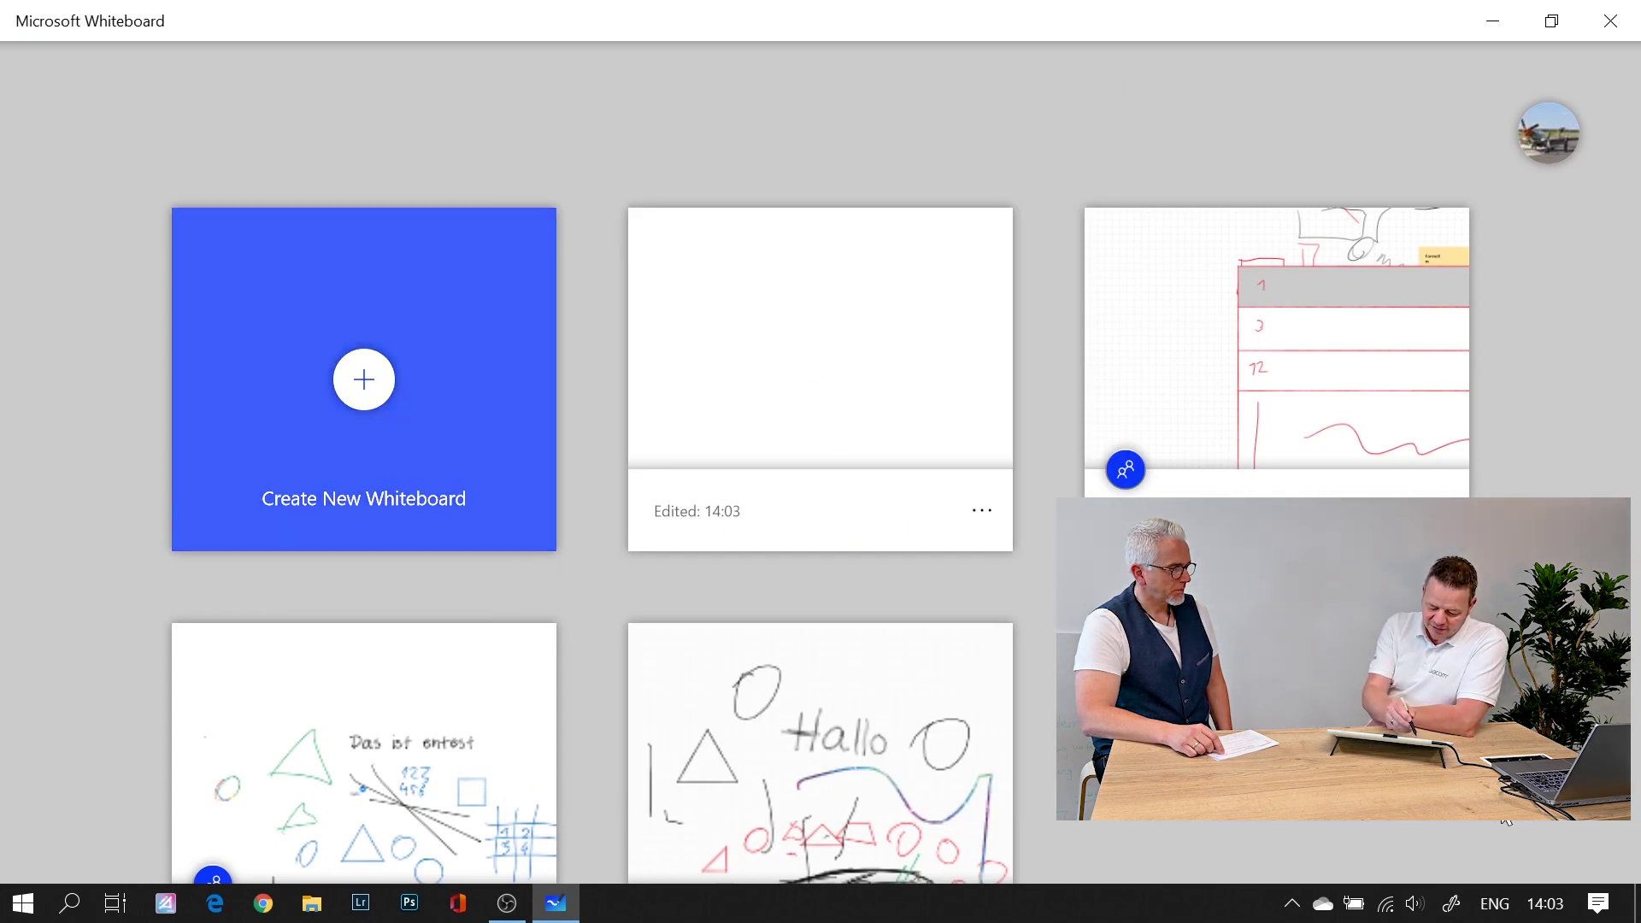
Start a new blank board, set the pen to a thicker magenta stroke, and draw a squiggle
left_click(363, 379)
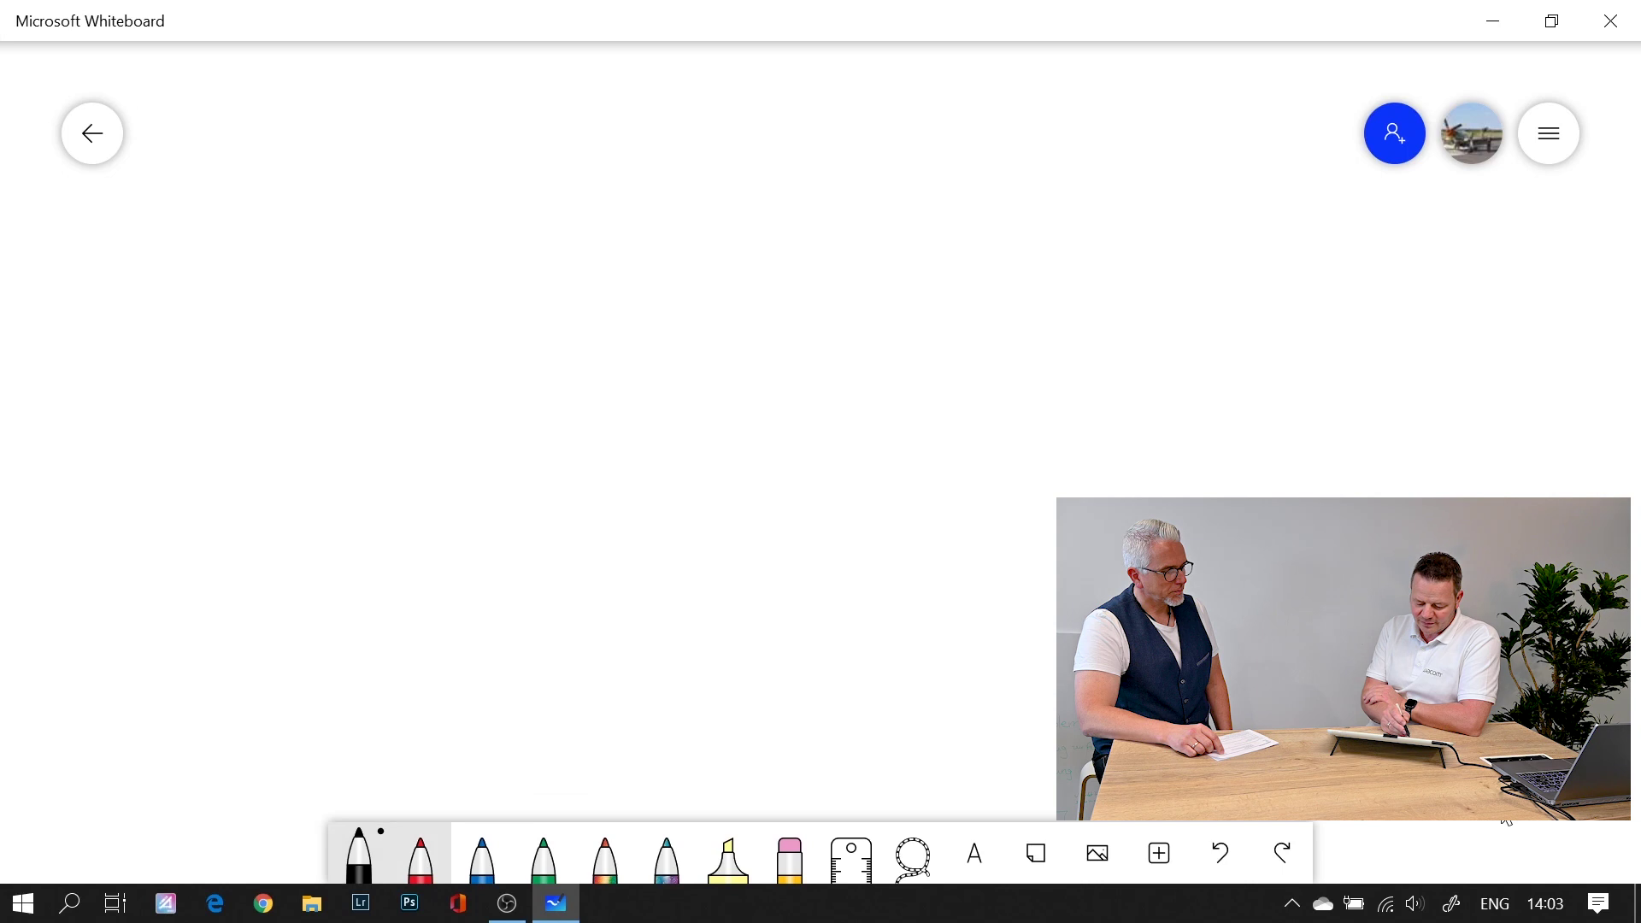
left_click(359, 855)
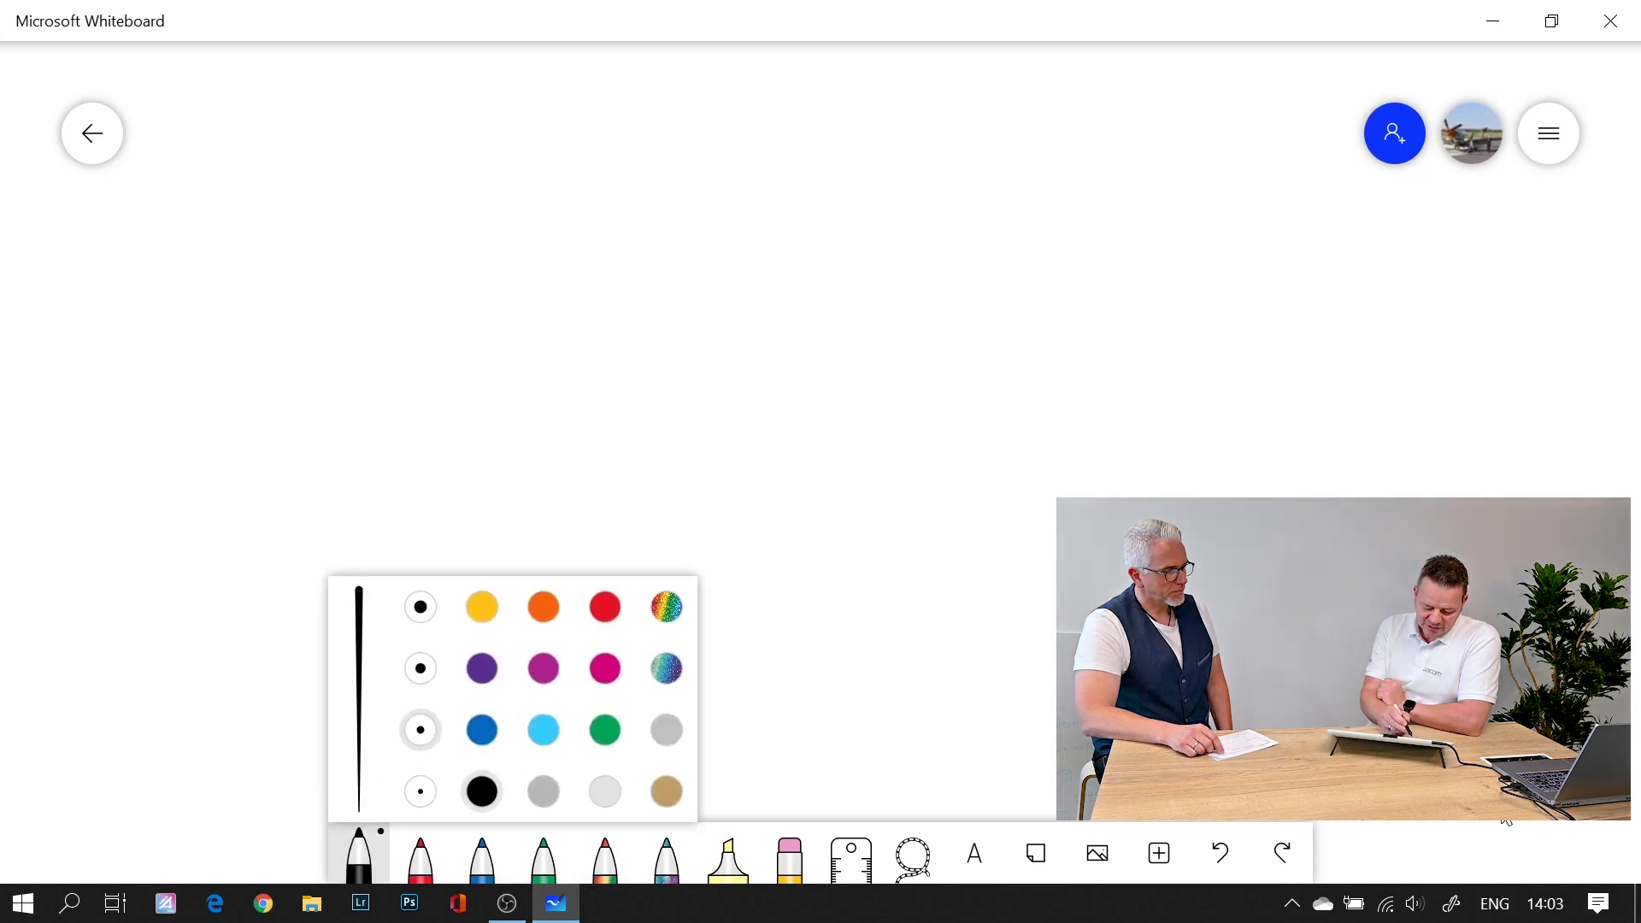
left_click(420, 667)
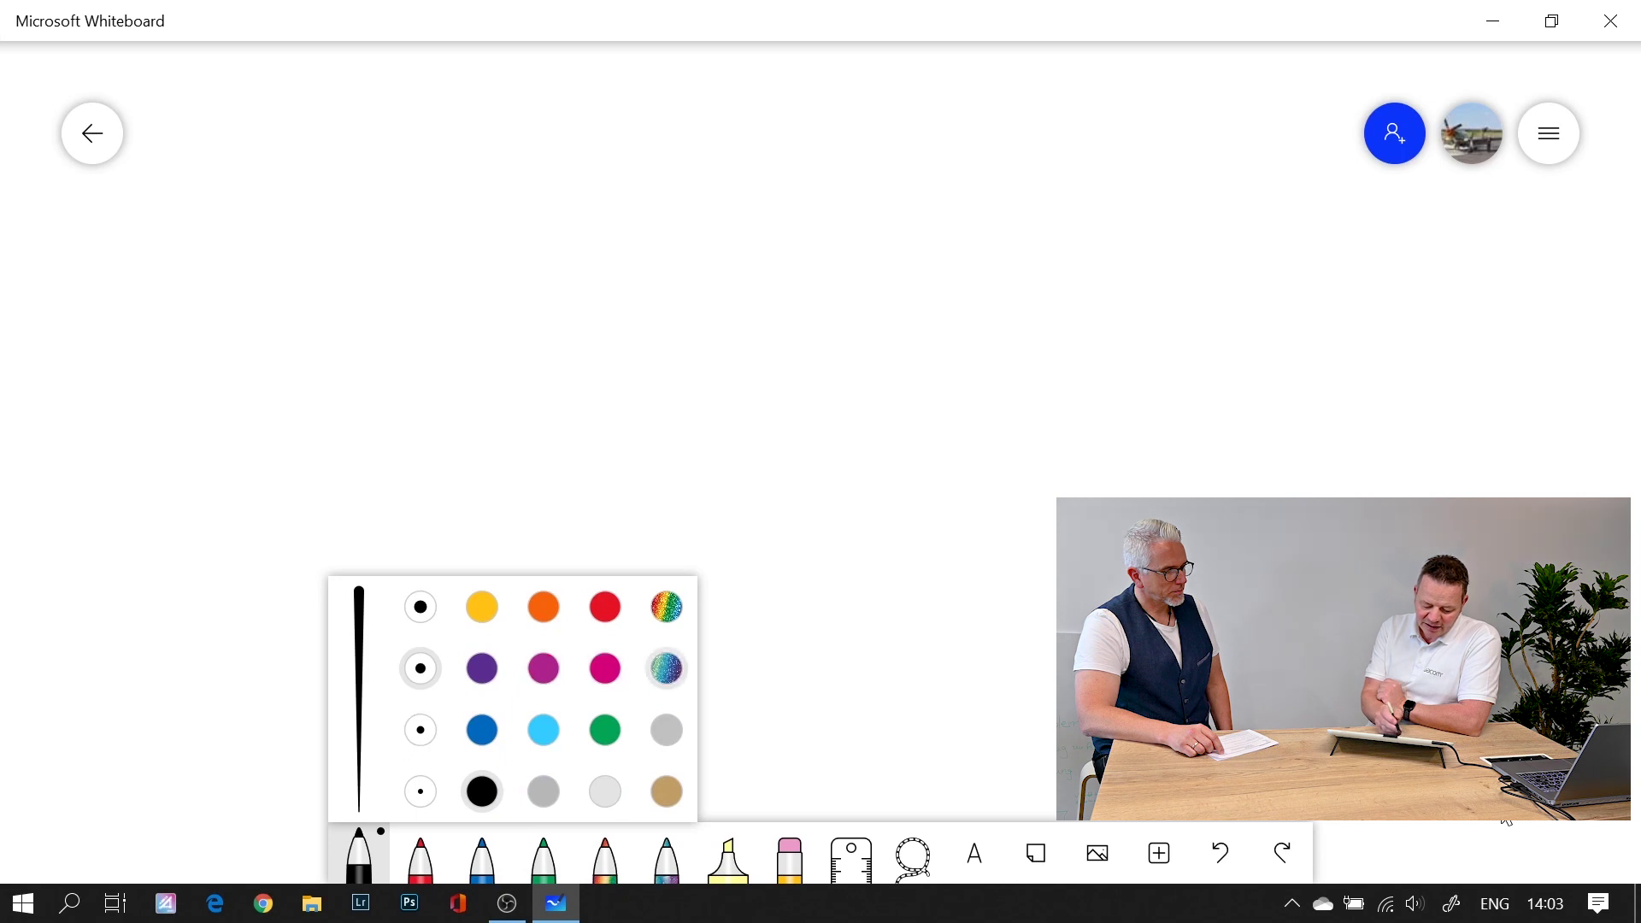
left_click(543, 667)
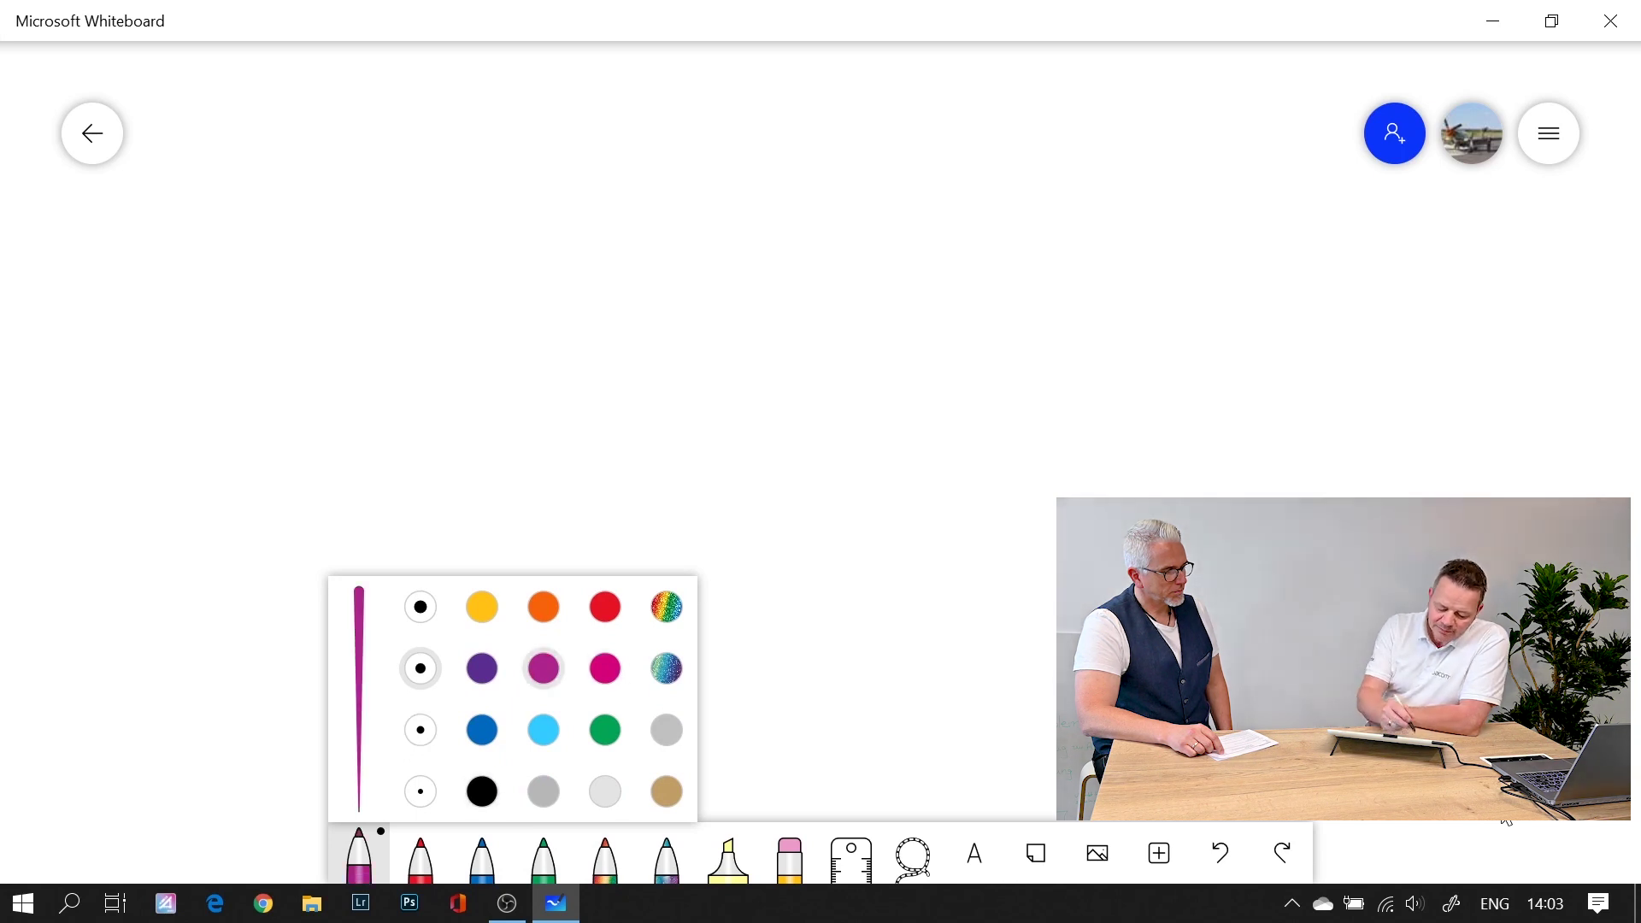
mouse_move(408, 368)
left_mouse_down()
mouse_move(440, 341)
mouse_move(677, 367)
mouse_move(1018, 616)
mouse_move(1056, 602)
left_mouse_up()
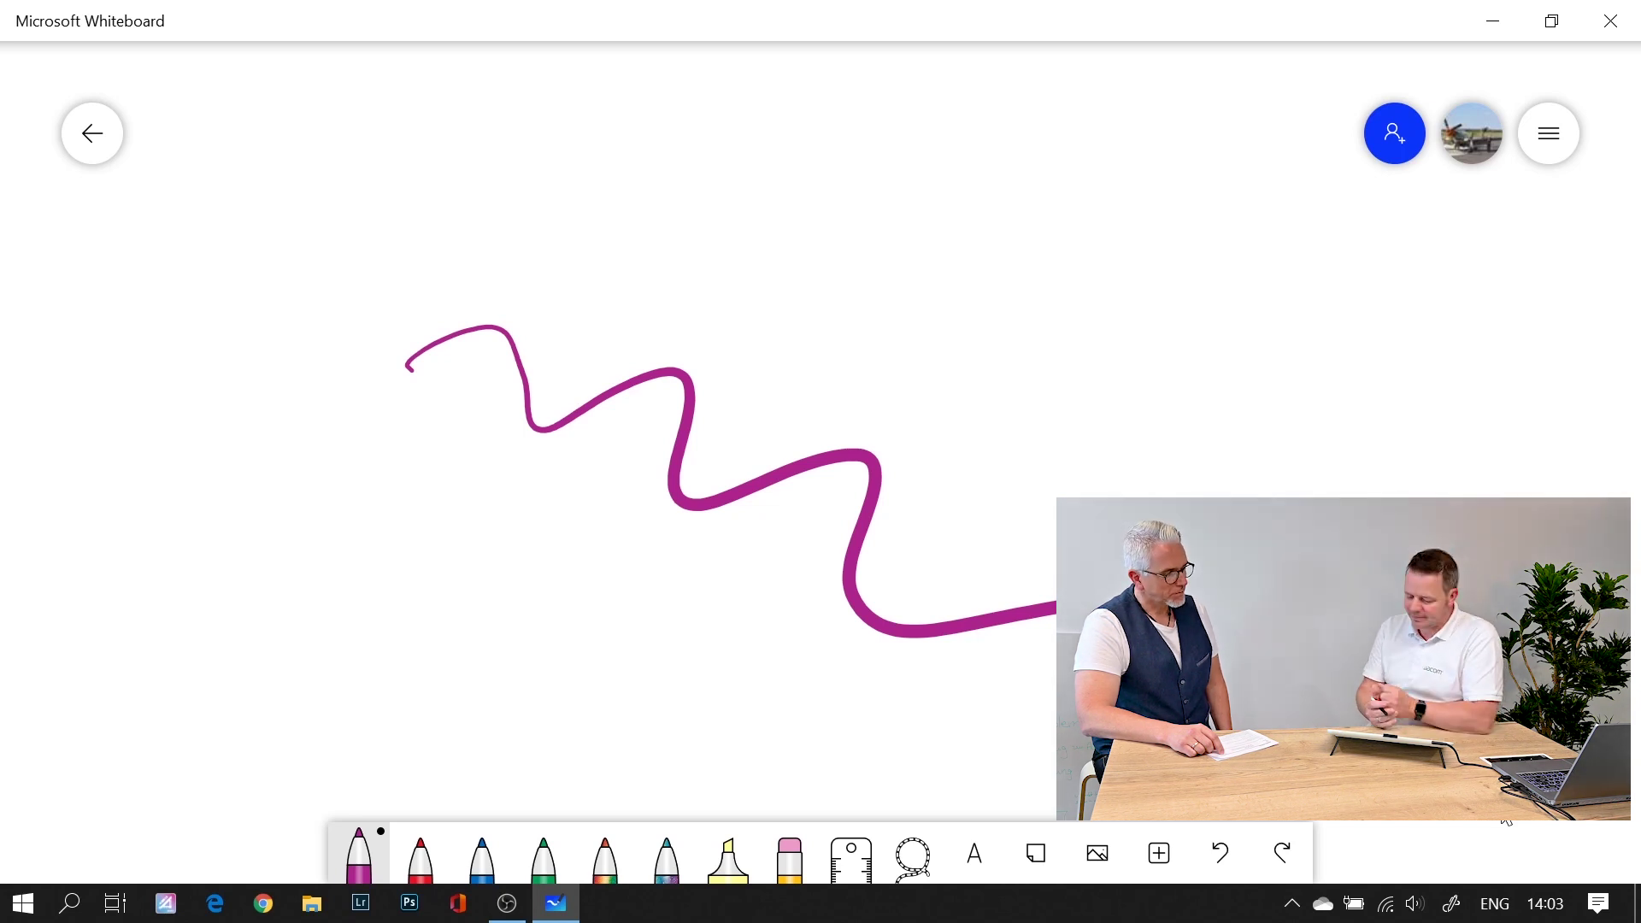
Draw two yellow highlighter strokes below the squiggle, then erase them and the magenta line
left_click(728, 855)
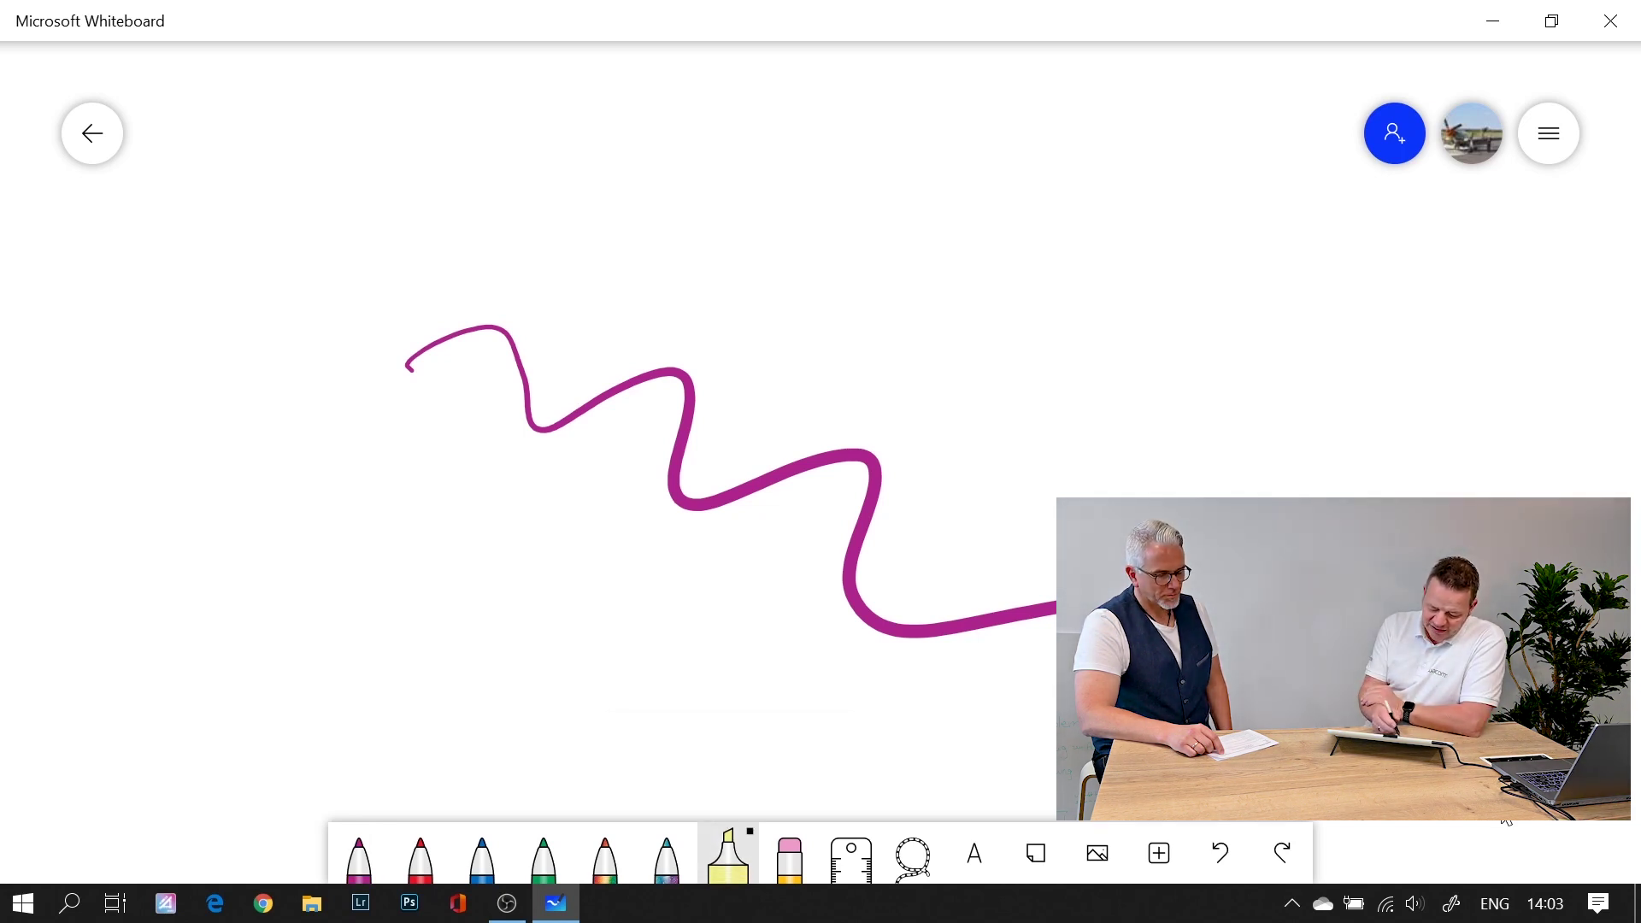
left_click_drag(626, 665, 982, 656)
left_click_drag(667, 688, 1023, 677)
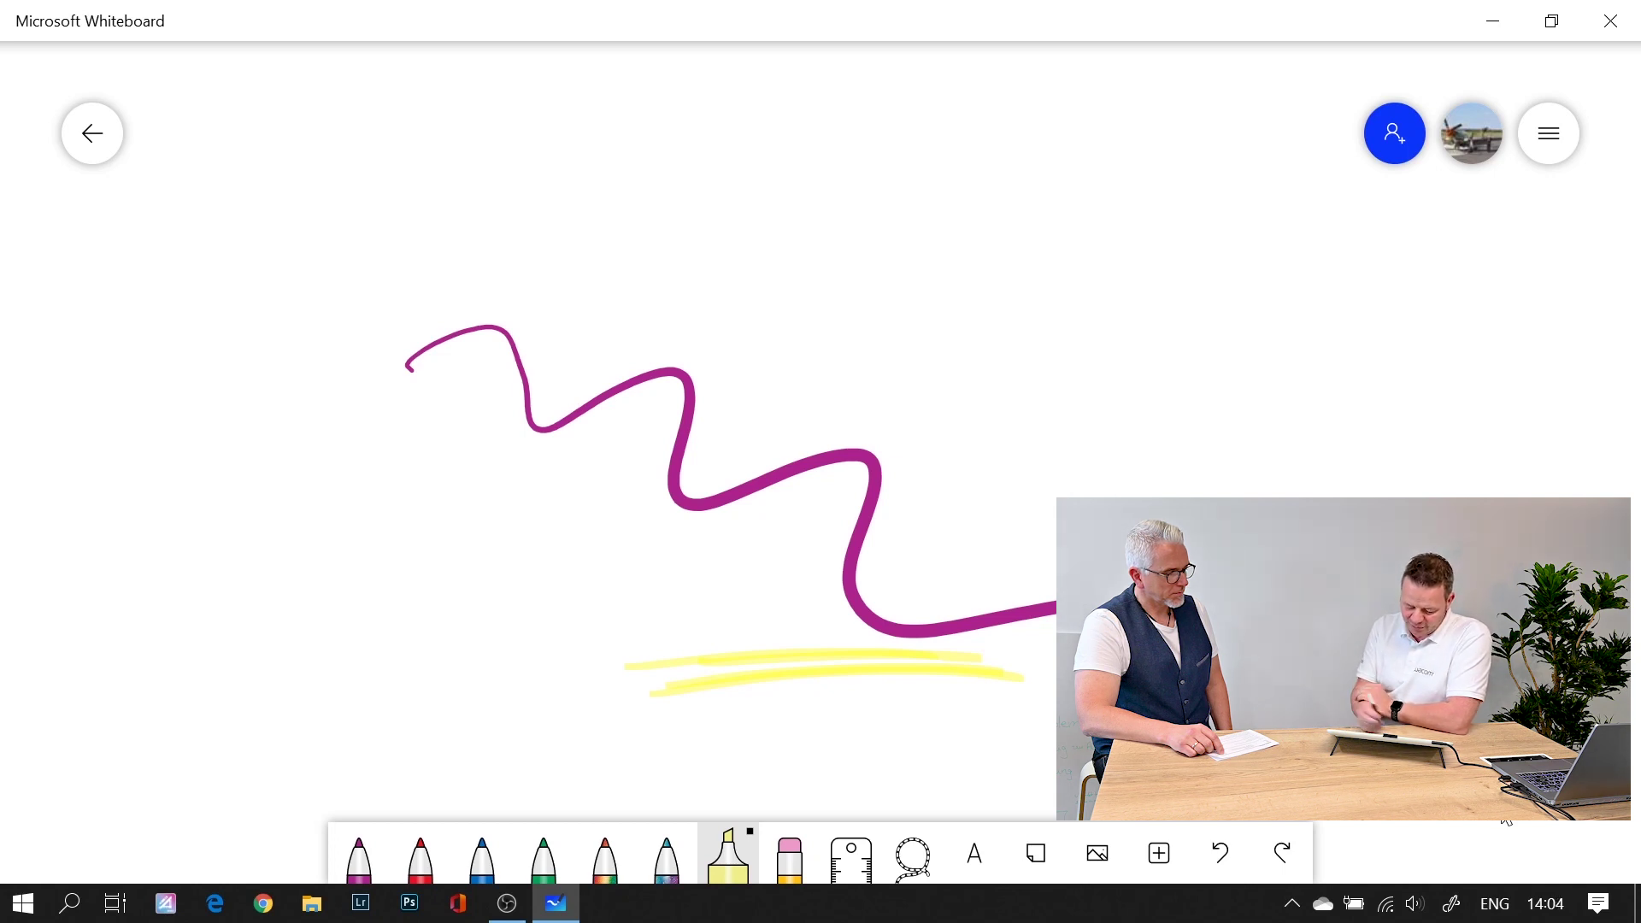
left_click(789, 854)
mouse_move(960, 674)
left_mouse_down()
mouse_move(861, 670)
mouse_move(1099, 611)
mouse_move(897, 505)
mouse_move(487, 352)
left_mouse_up()
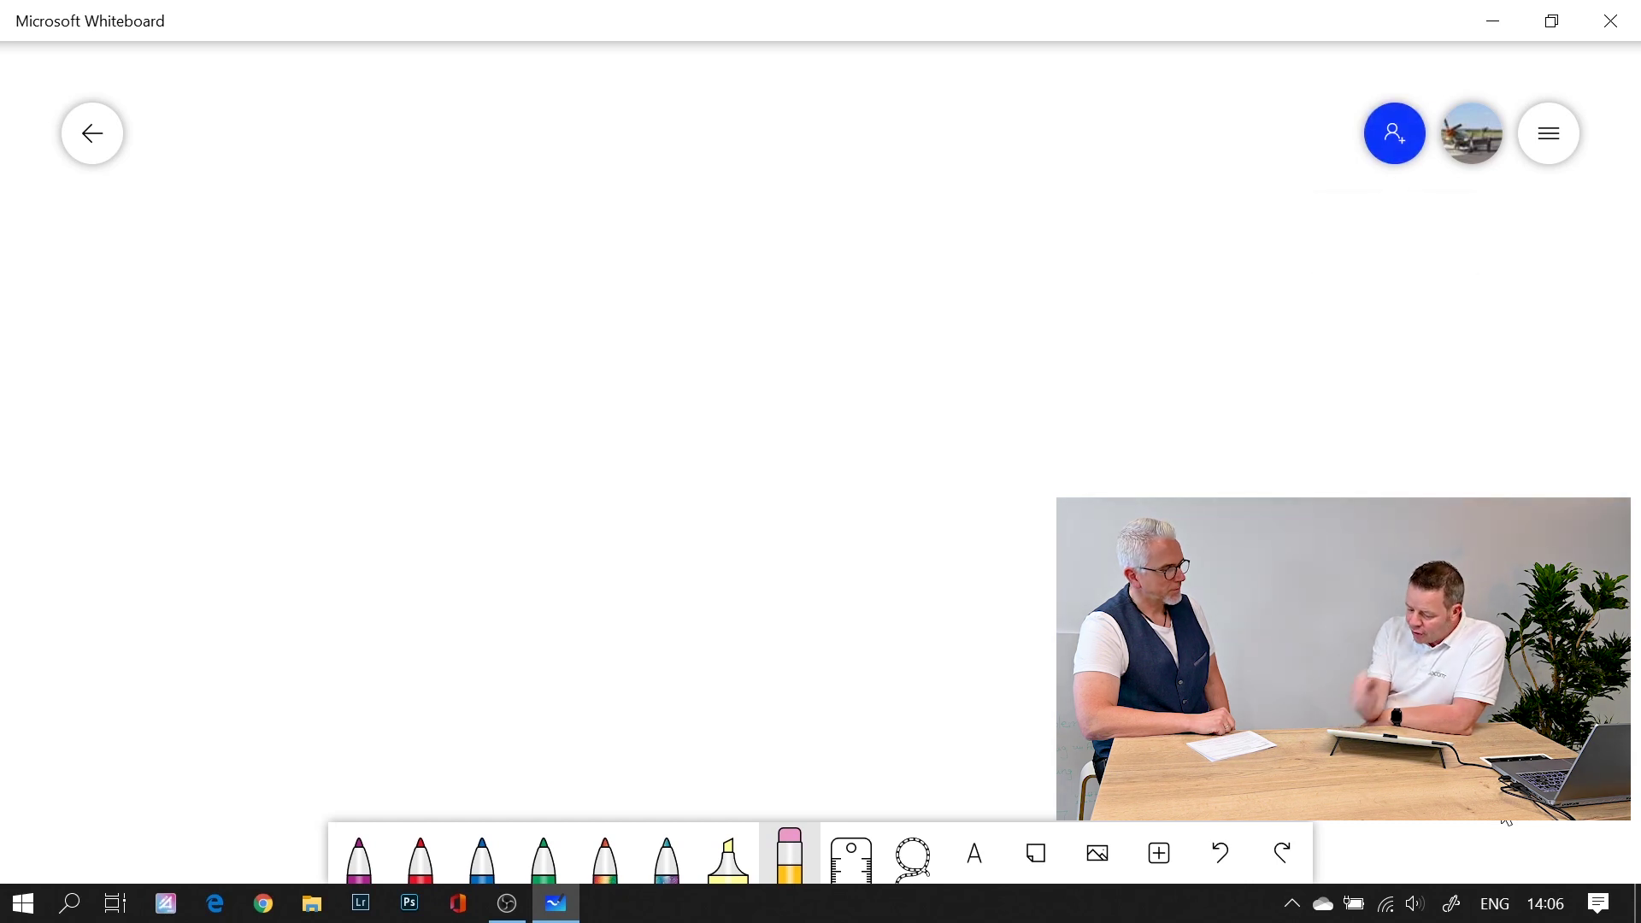
Open the board's sharing options and switch on the Web sharing link toggle
left_click(1395, 134)
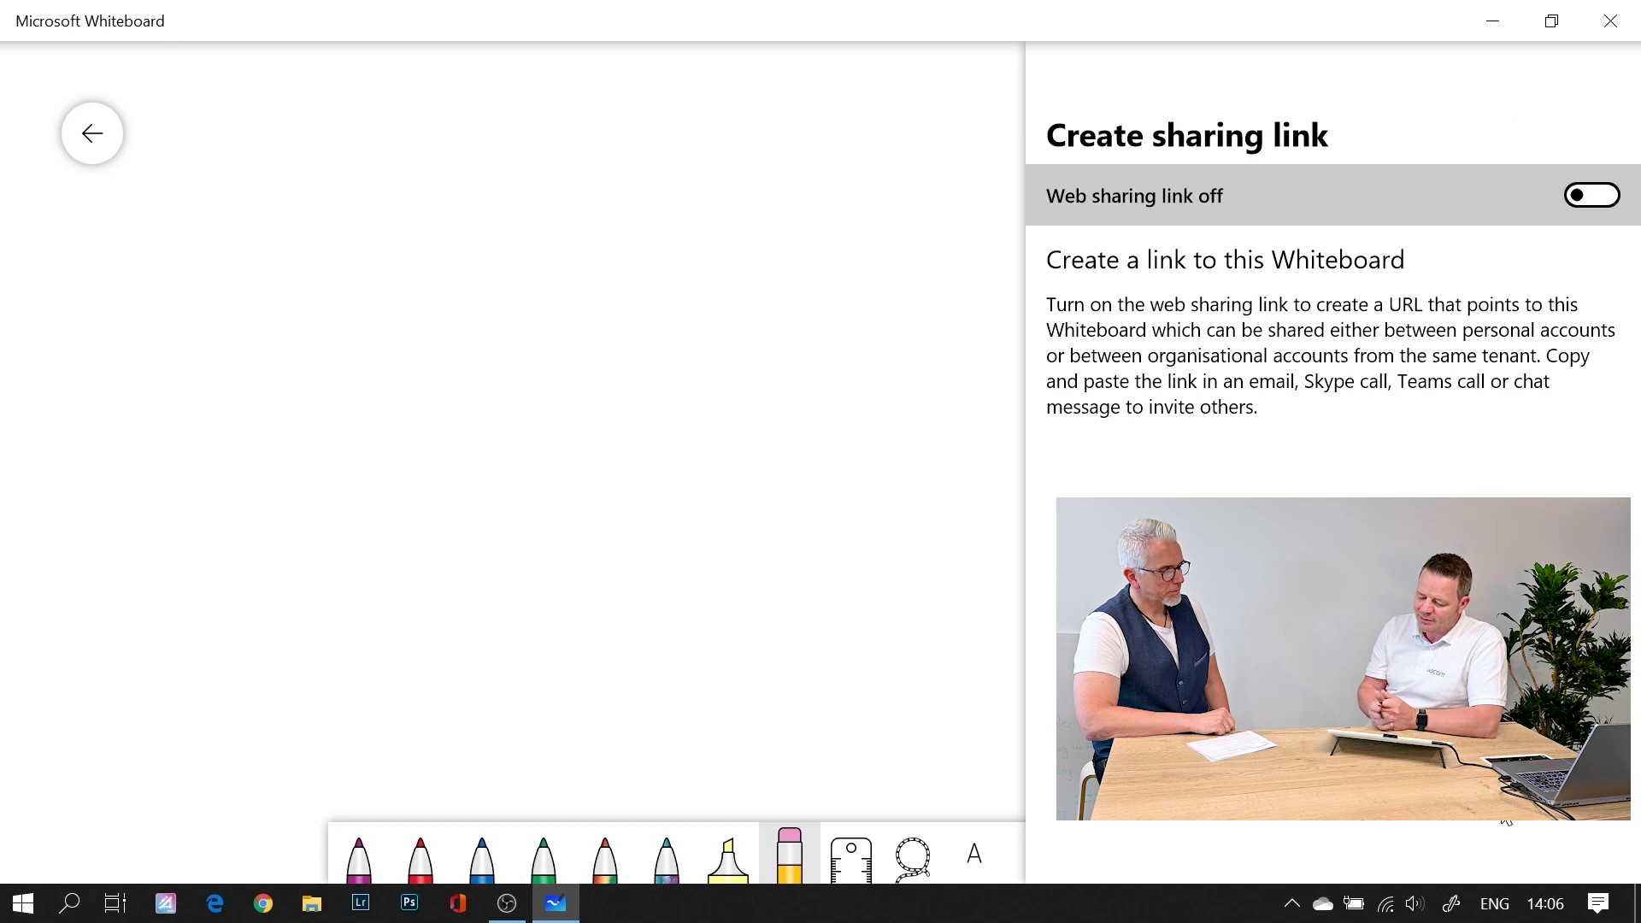
key("space")
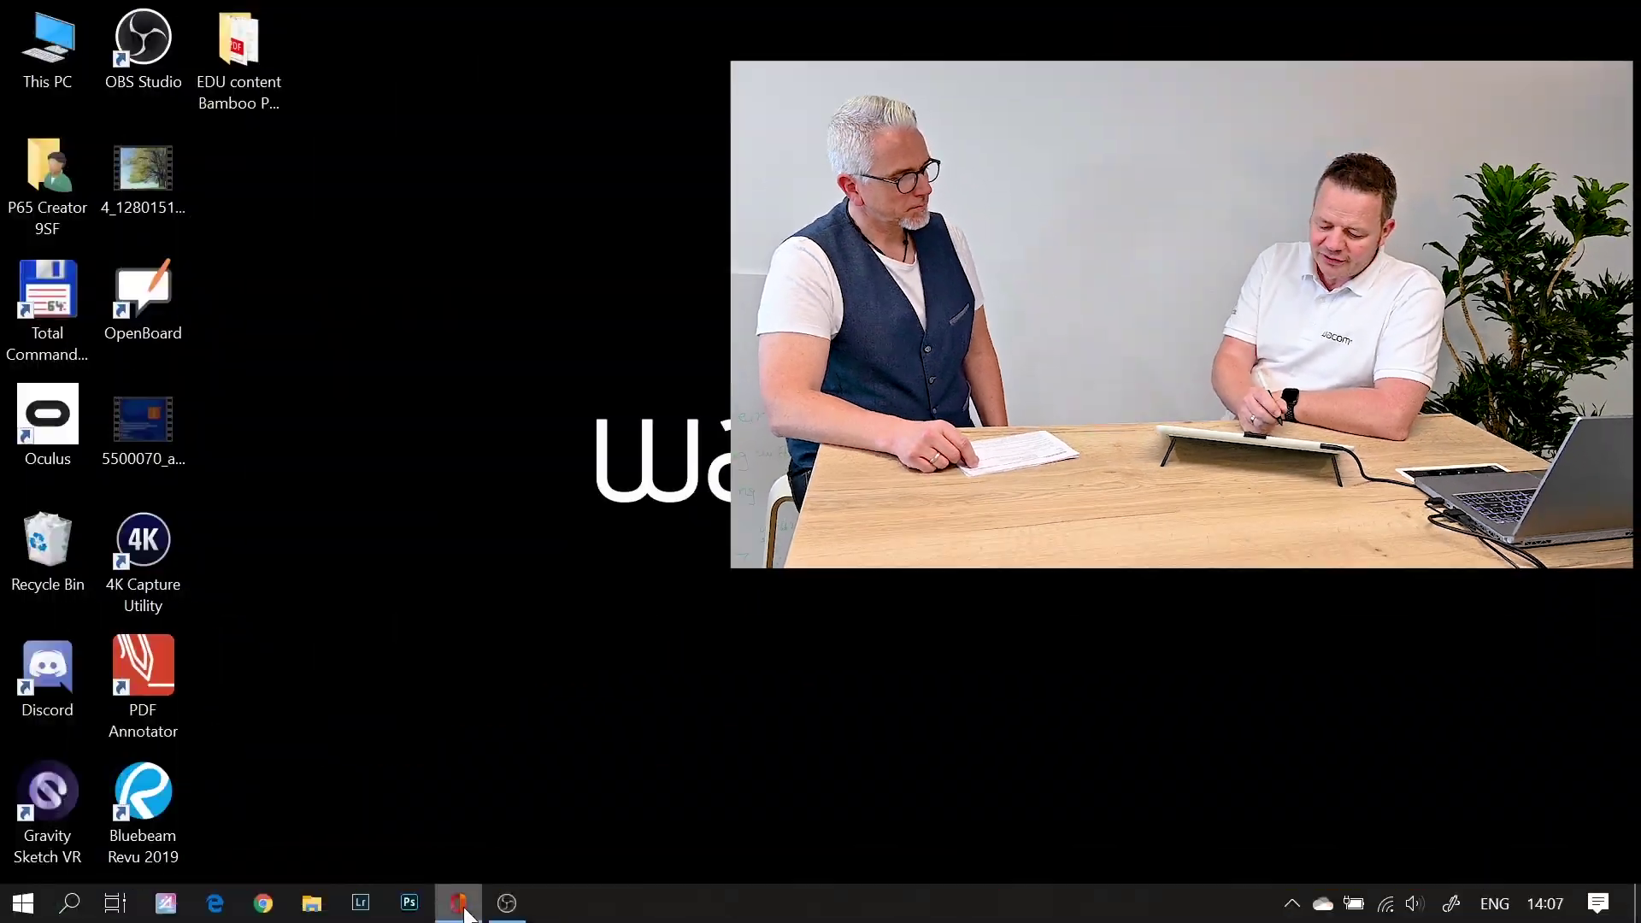
Open Word from the Office hub and load the top recent Q&A document
left_click(459, 904)
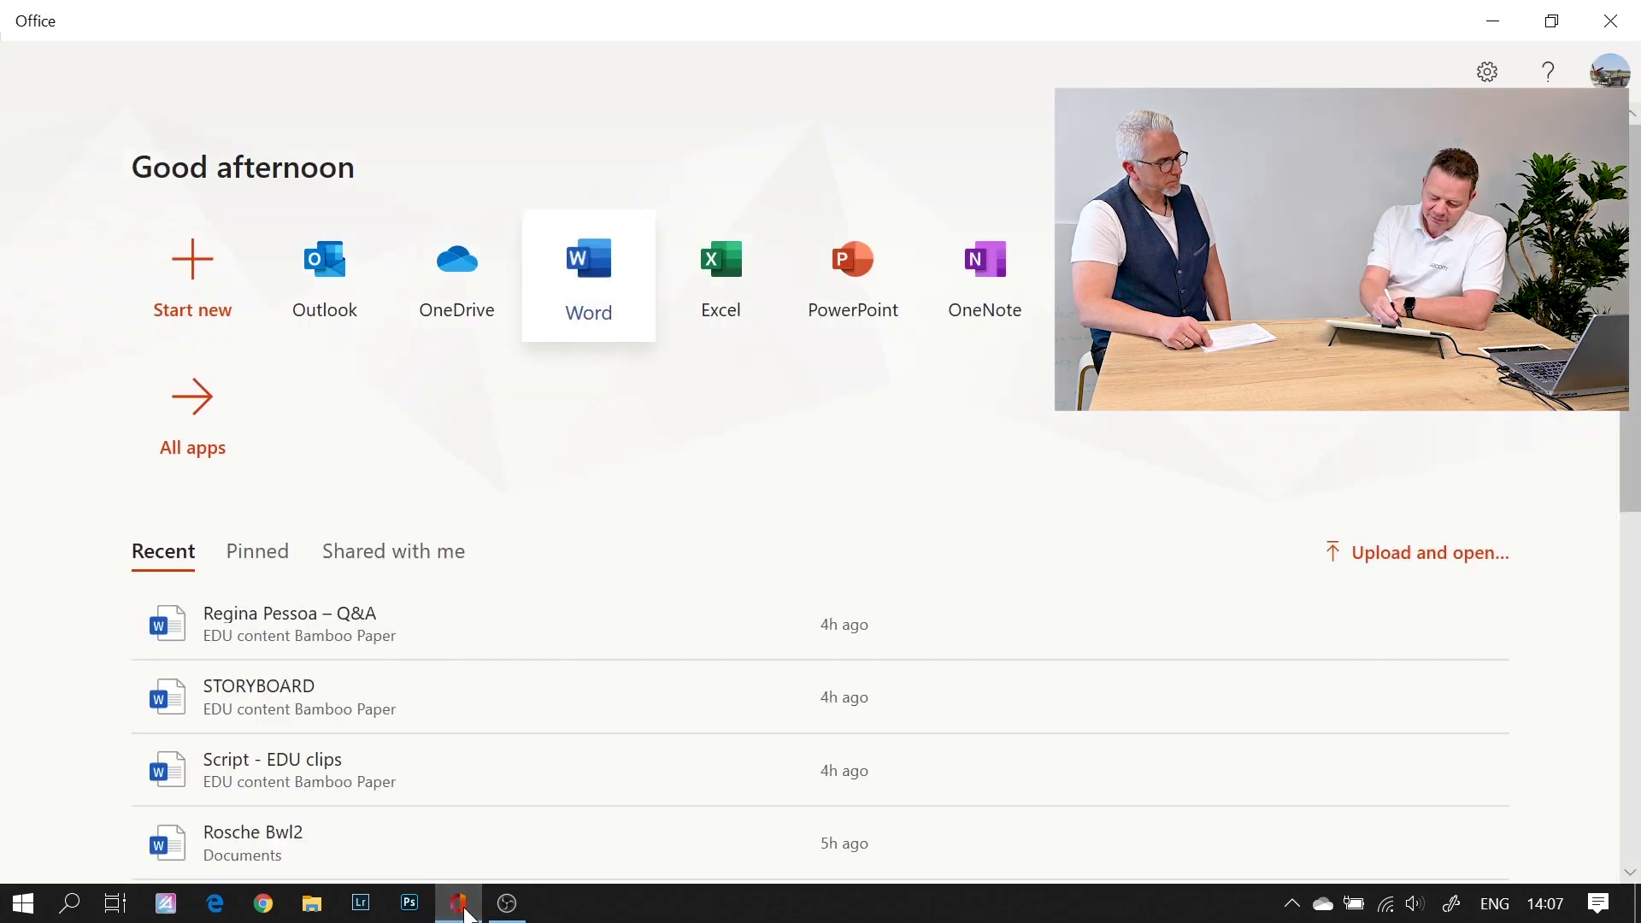
key("Return")
key("Tab")
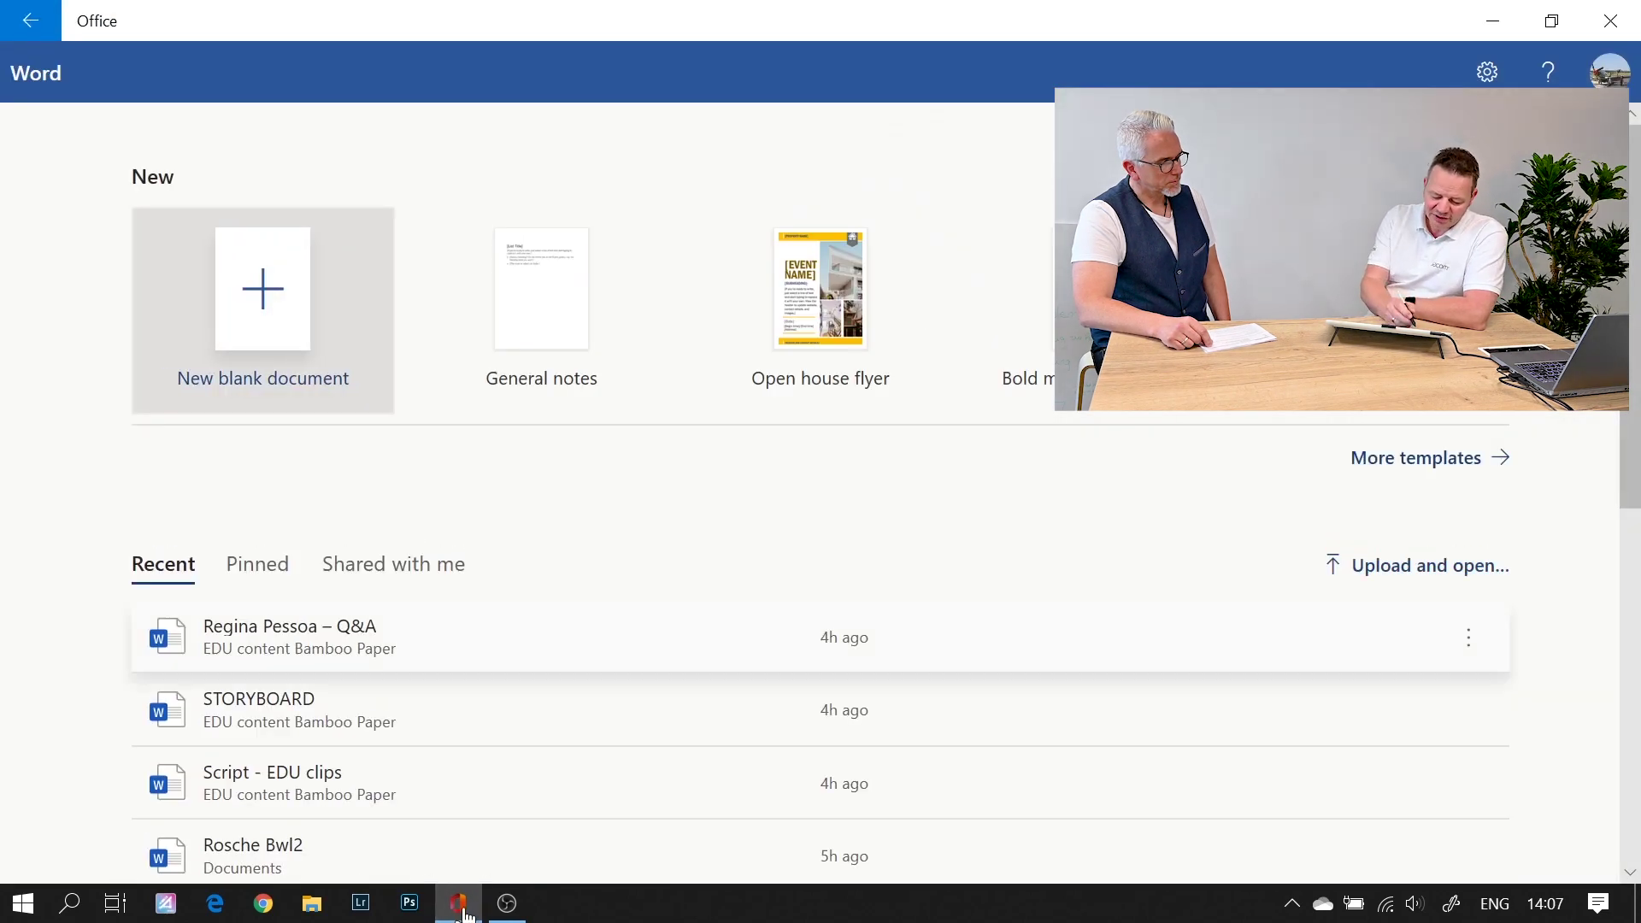
key("Return")
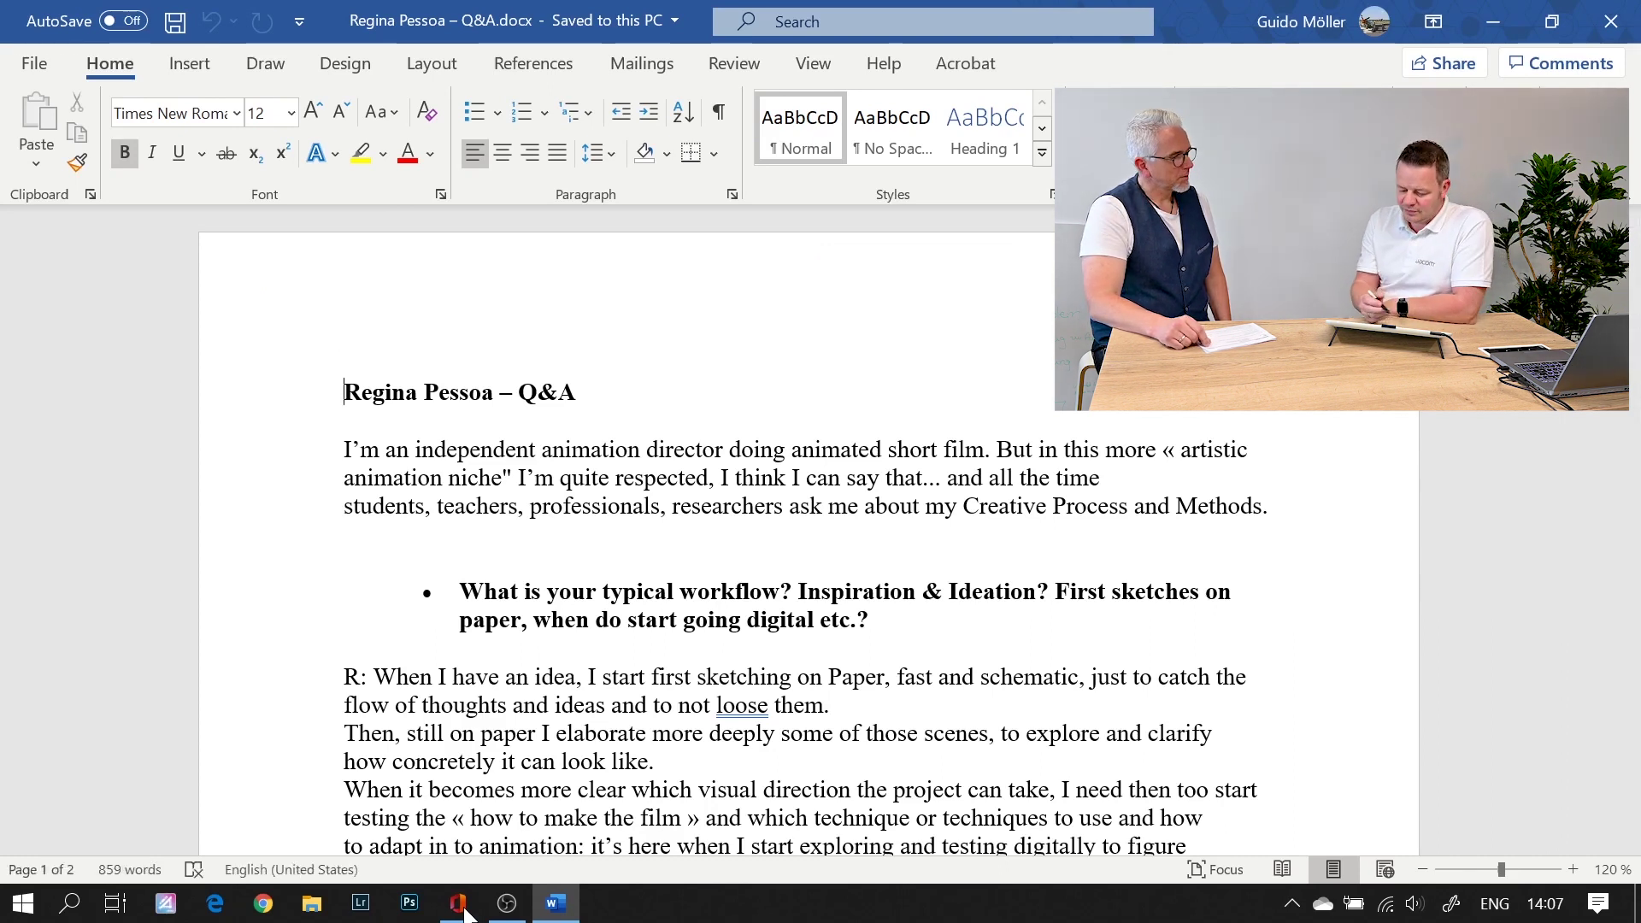
Circle the document title in red ink using the Draw tab's red pen
left_click(458, 906)
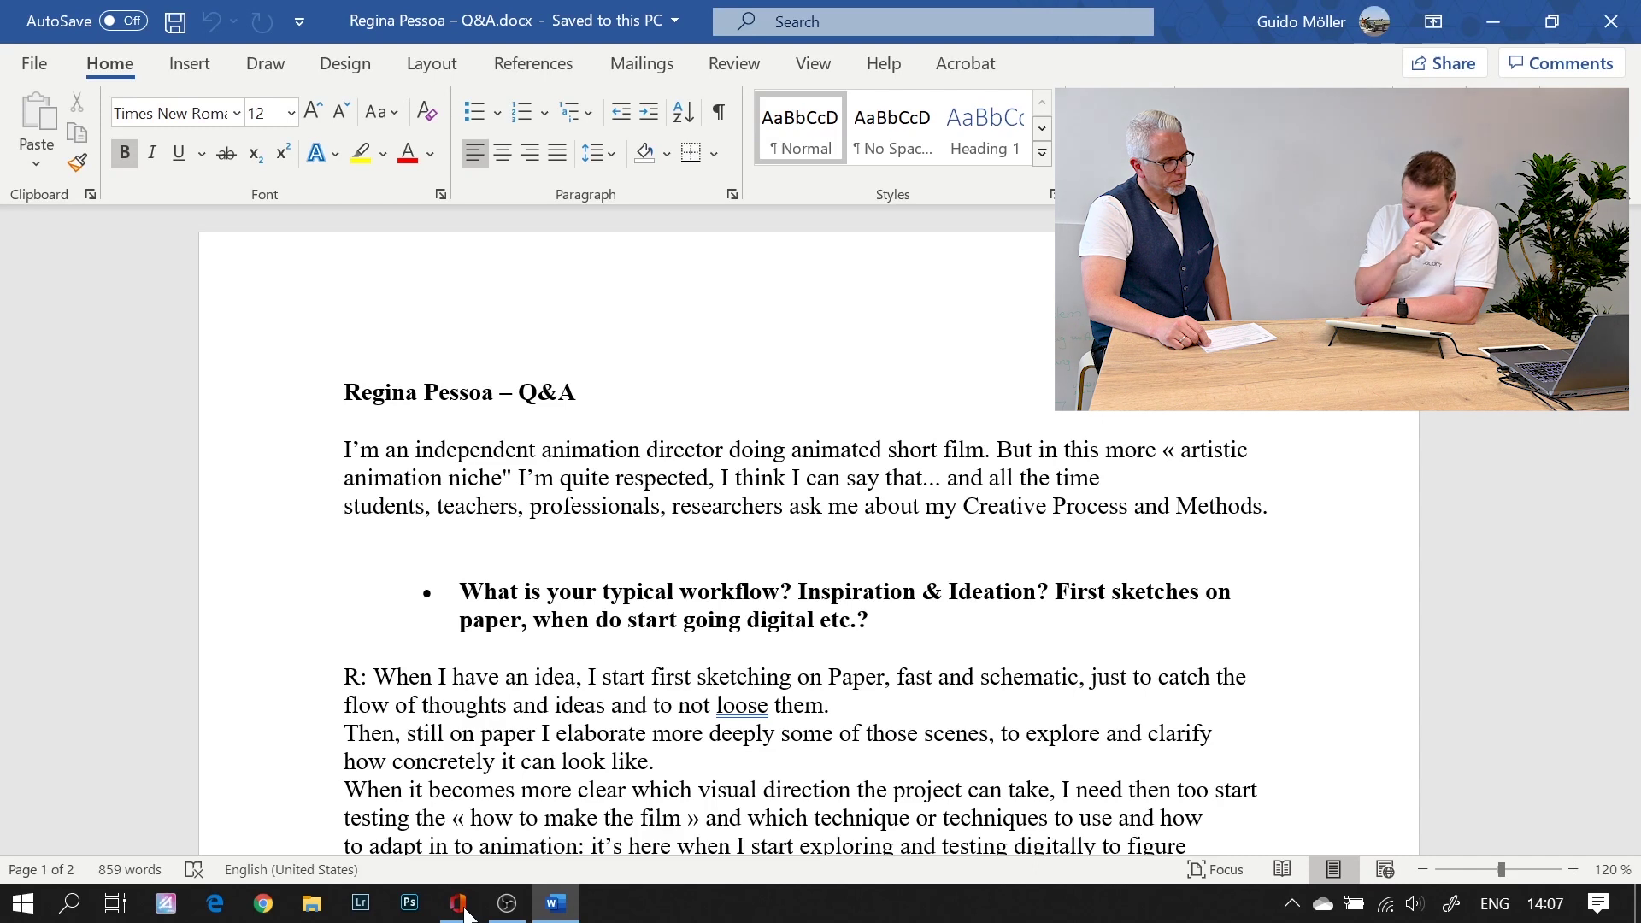
left_click(265, 70)
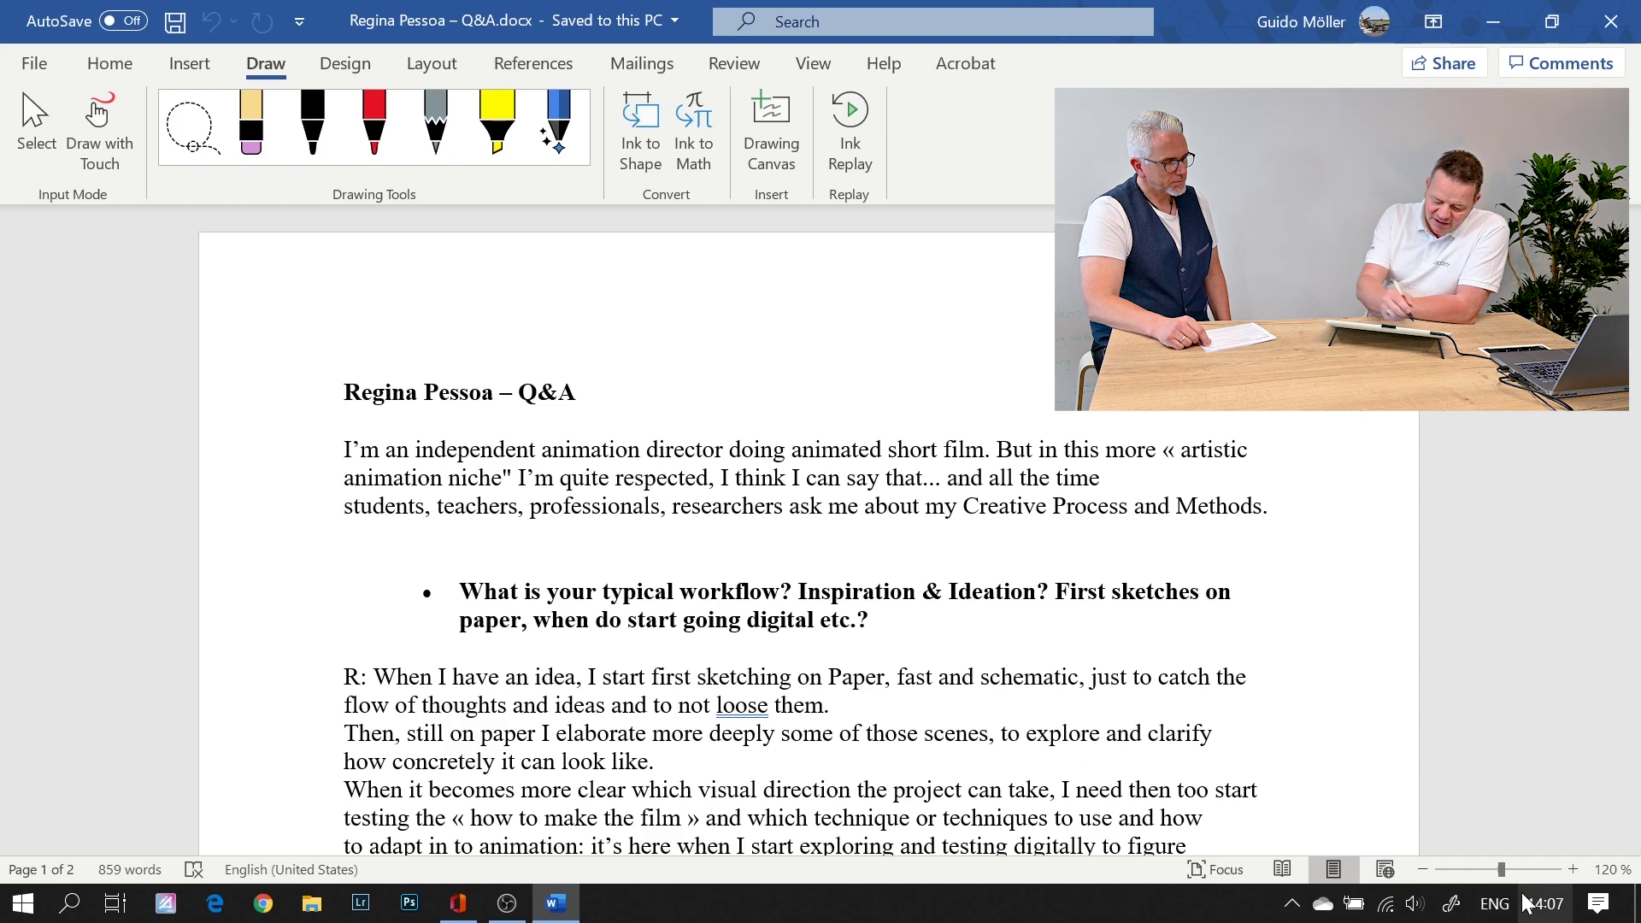
left_click(376, 130)
mouse_move(627, 359)
left_mouse_down()
mouse_move(316, 483)
mouse_move(441, 333)
left_mouse_up()
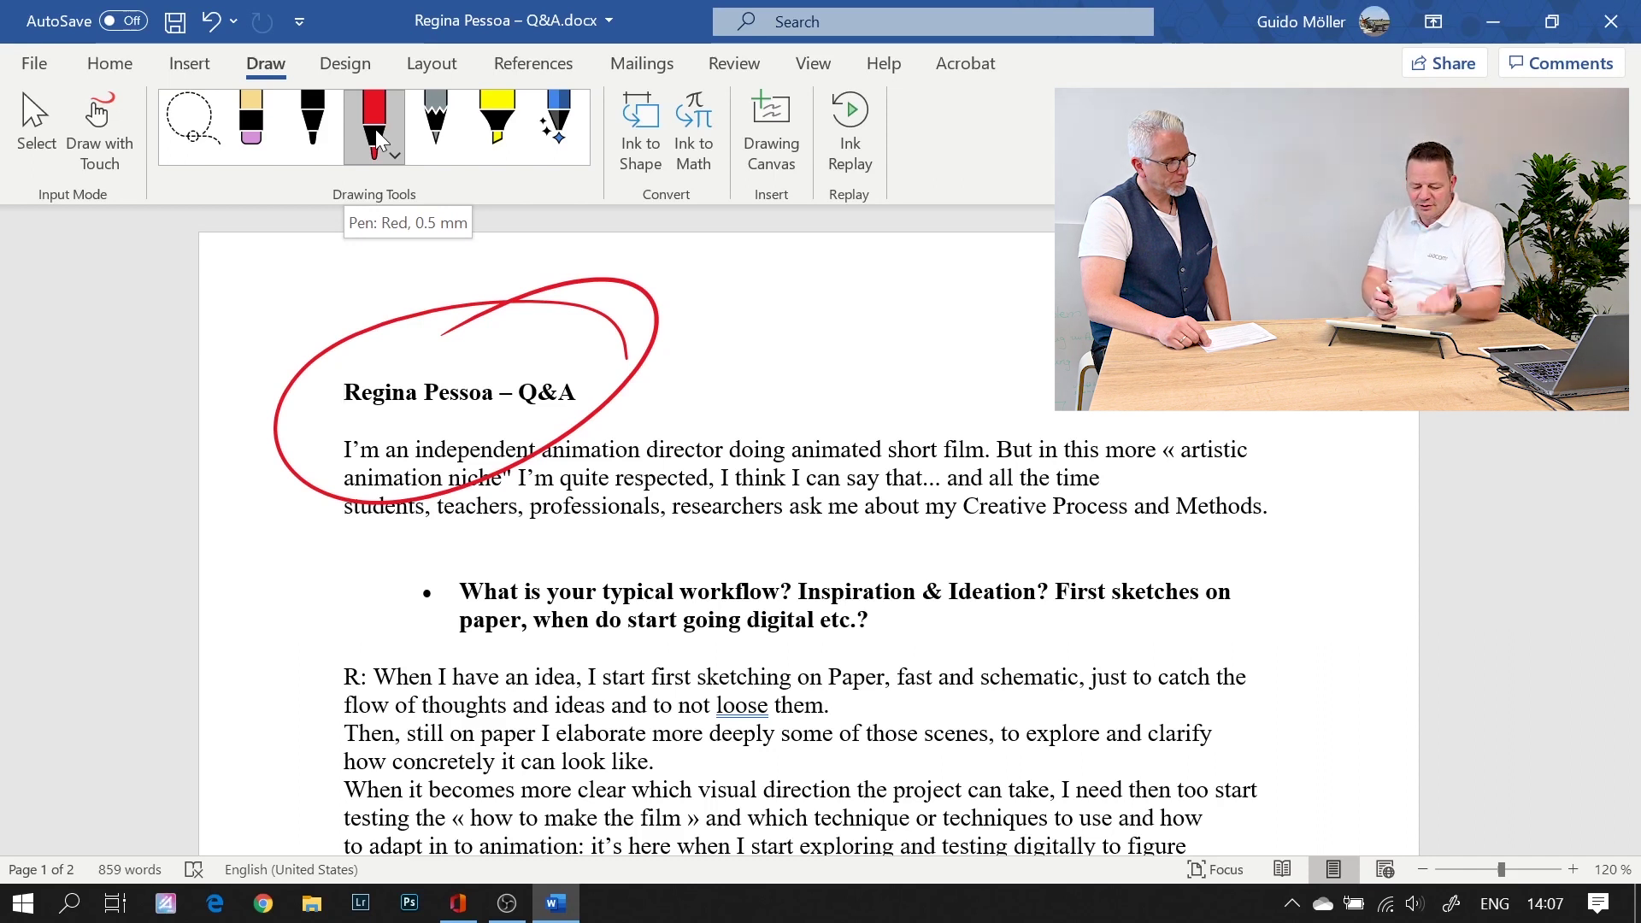
Add a red swoosh above the workflow bullet question and highlight that question in yellow
mouse_move(558, 545)
left_mouse_down()
mouse_move(809, 553)
mouse_move(983, 622)
left_mouse_up()
left_click(496, 129)
left_click_drag(640, 629, 1287, 588)
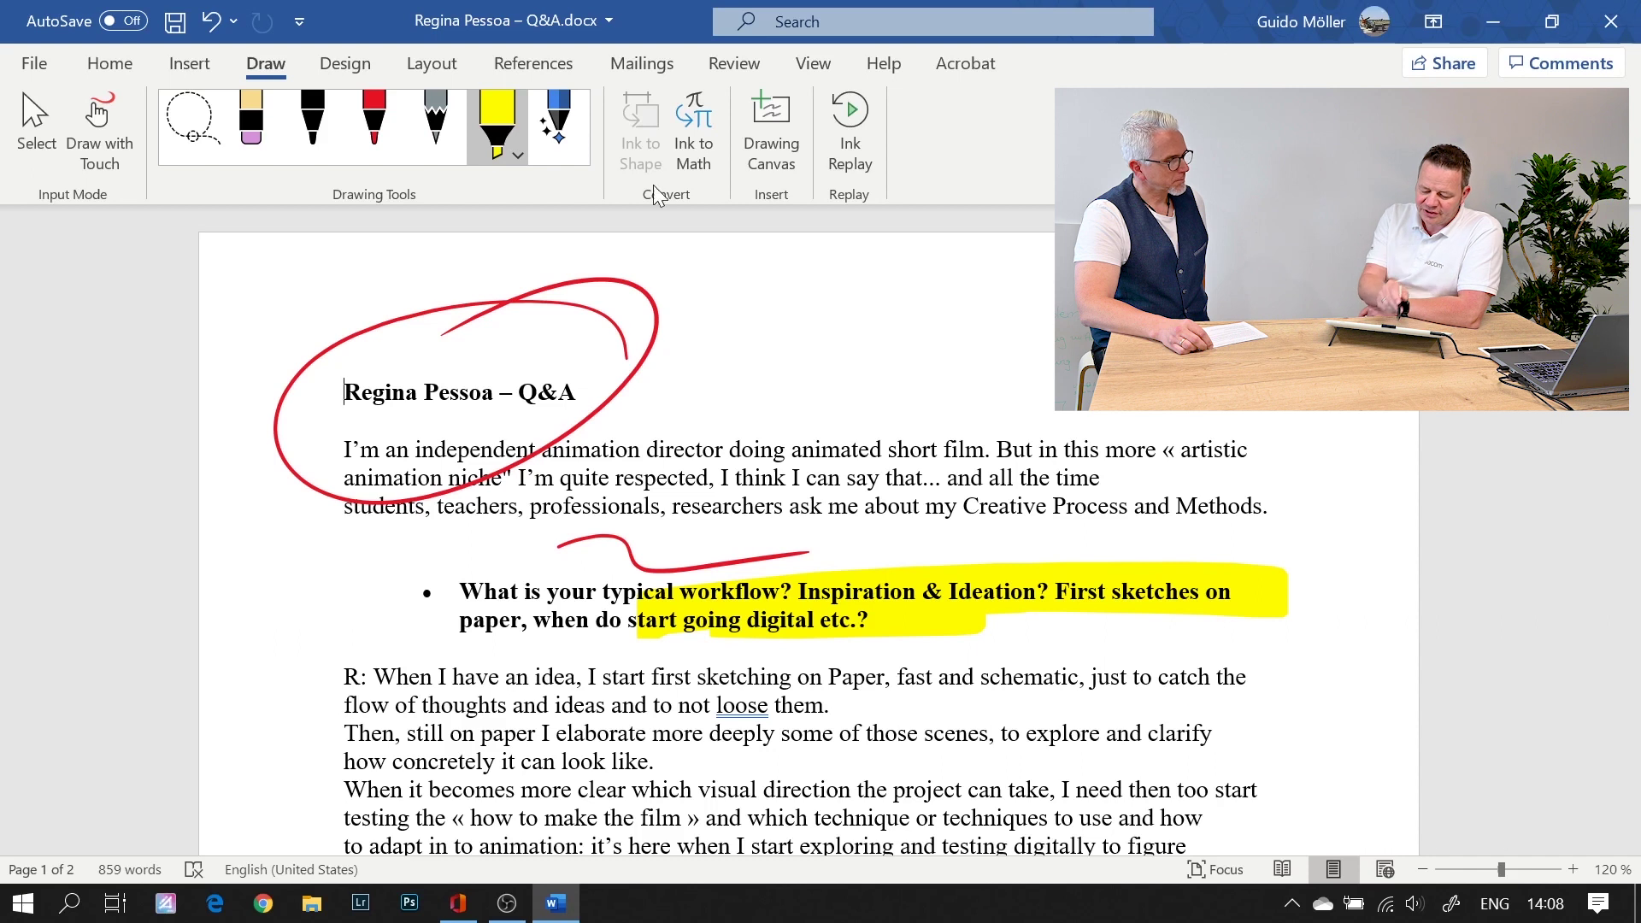
Create a new blank Word document
left_click(33, 61)
left_click(89, 181)
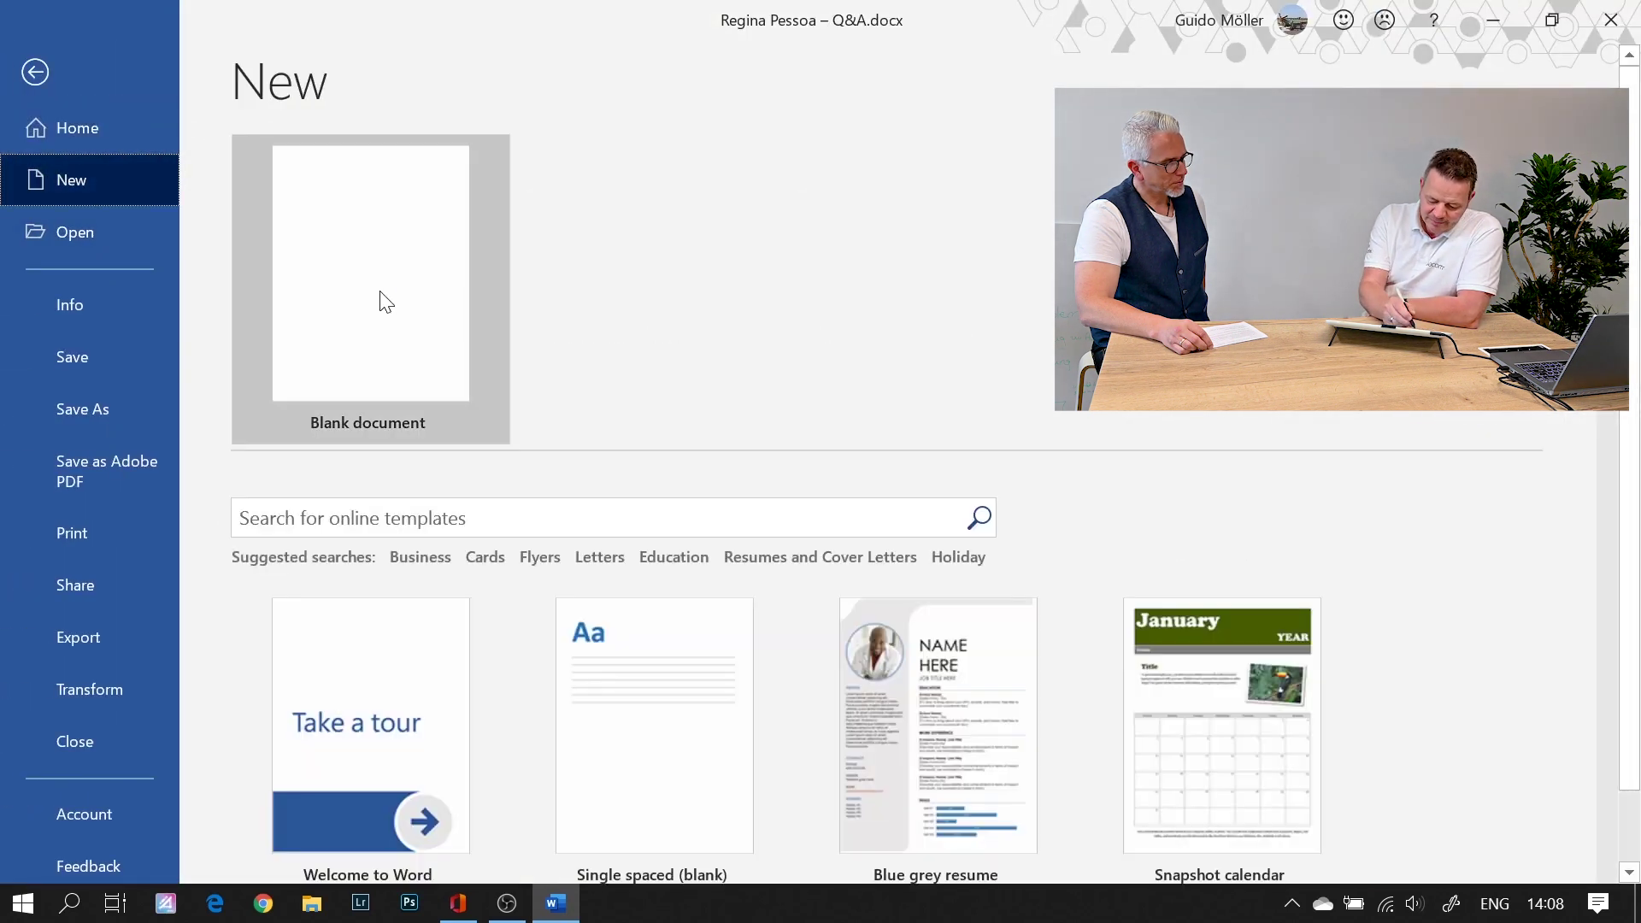
left_click(376, 300)
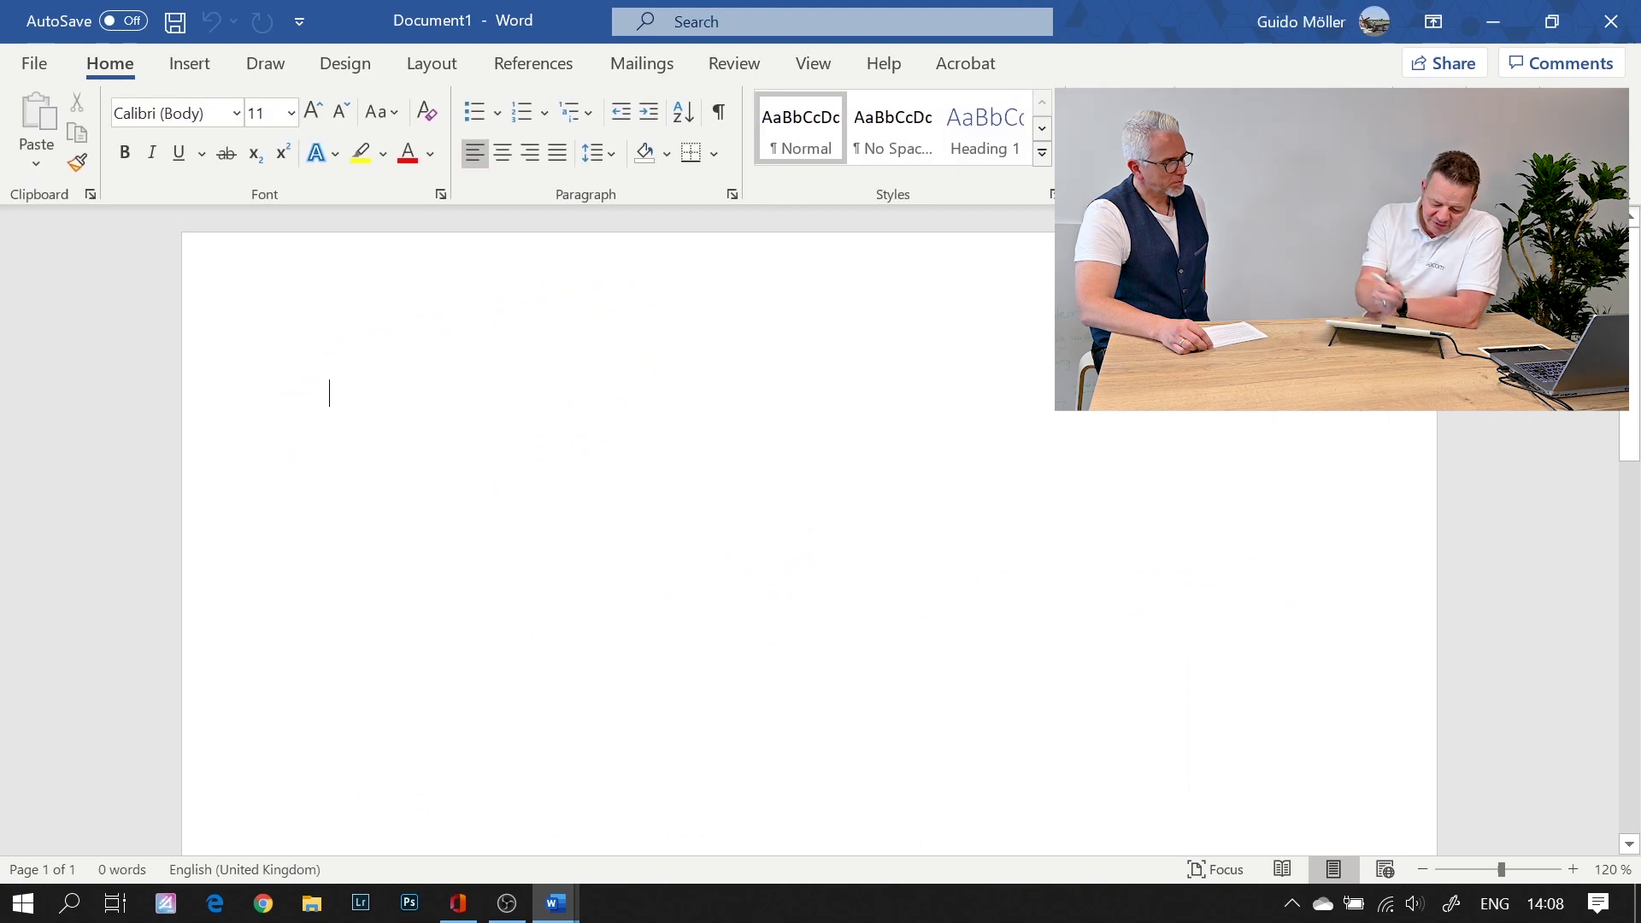
Handwrite f(x) = x² on the page with the black pen and bring up Ink to Math
left_click(267, 68)
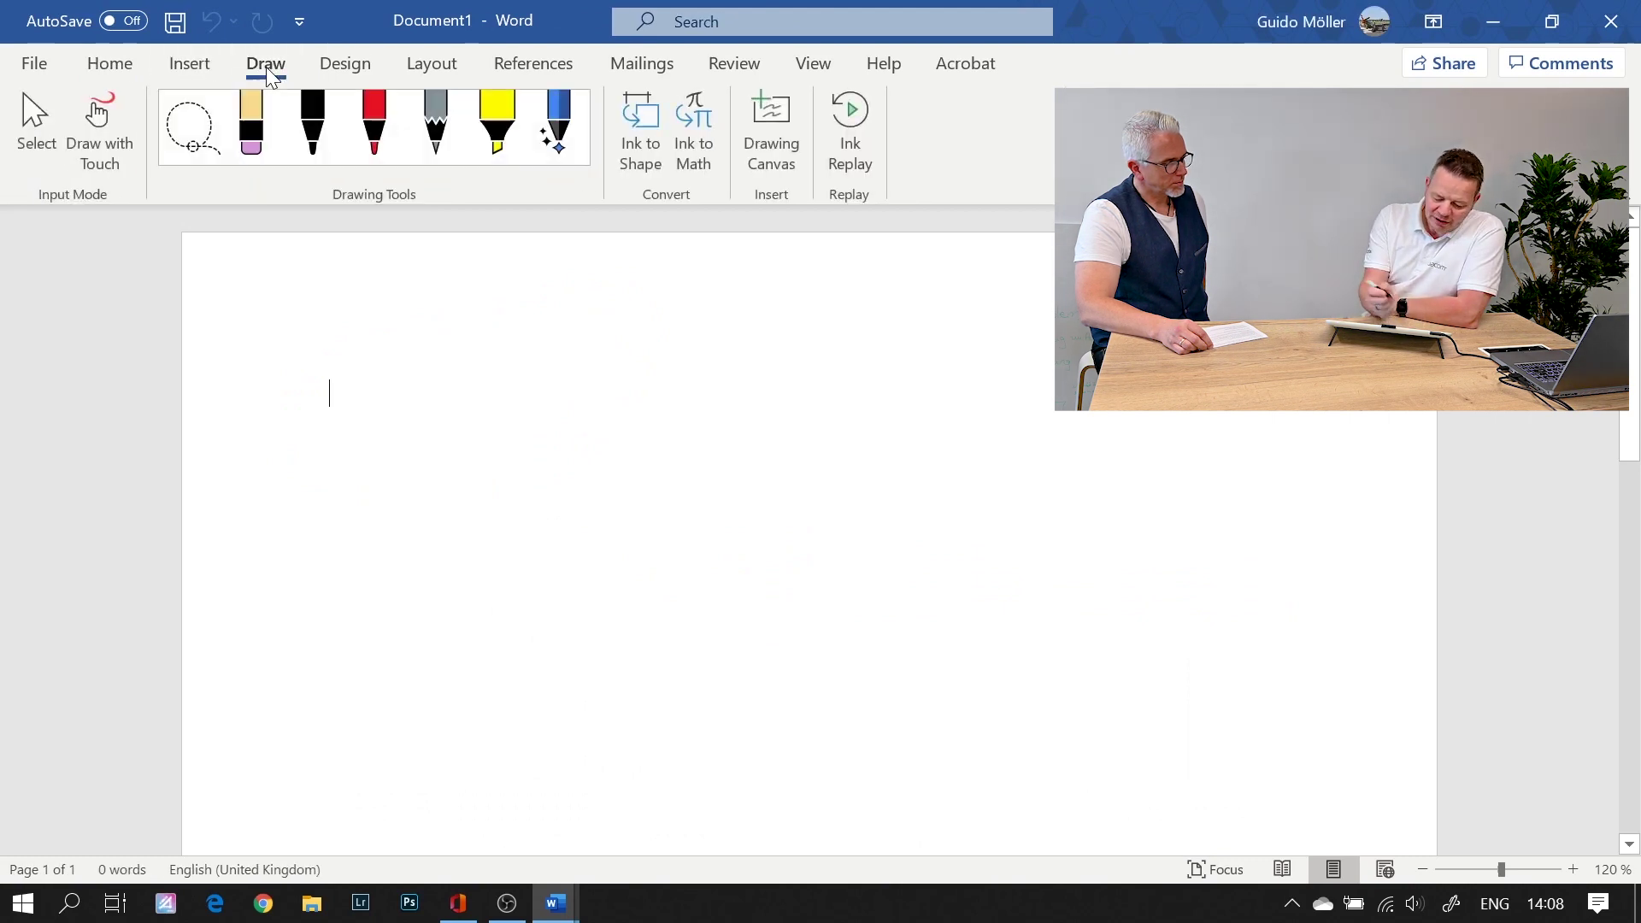
left_click(305, 140)
left_click_drag(308, 470, 354, 347)
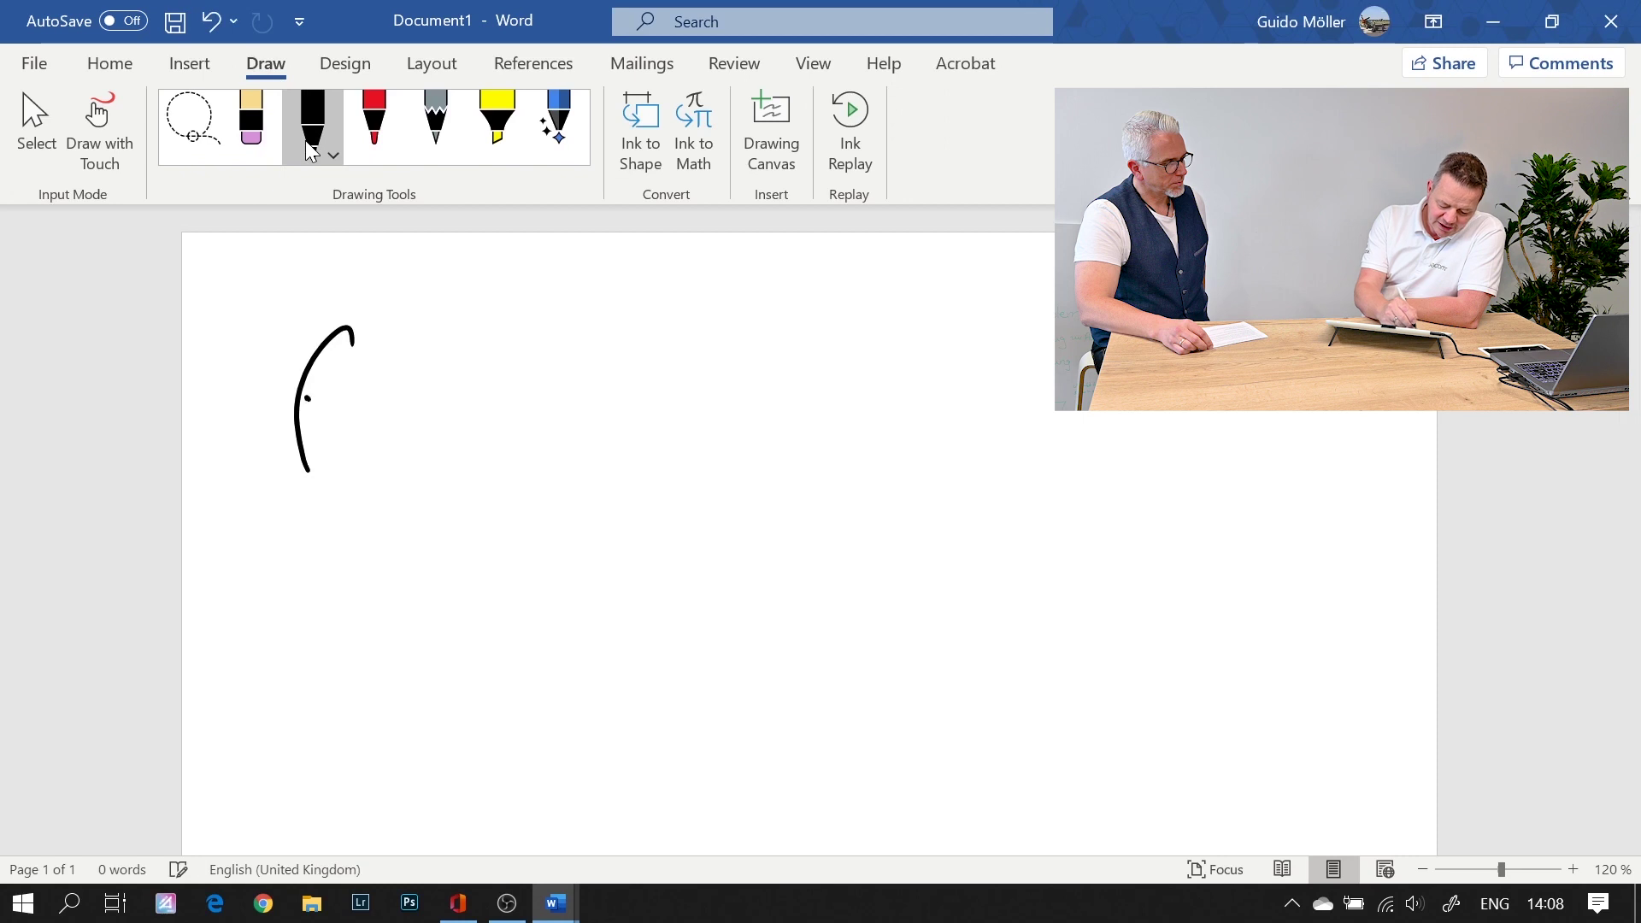
left_click_drag(306, 398, 338, 397)
left_click_drag(451, 346, 423, 442)
left_click_drag(448, 377, 472, 425)
left_click_drag(494, 395, 435, 429)
left_click_drag(510, 350, 496, 449)
left_click_drag(624, 397, 671, 415)
mouse_move(743, 384)
left_mouse_down()
mouse_move(790, 434)
mouse_move(736, 432)
left_mouse_up()
mouse_move(824, 338)
left_mouse_down()
mouse_move(868, 335)
mouse_move(872, 397)
left_mouse_up()
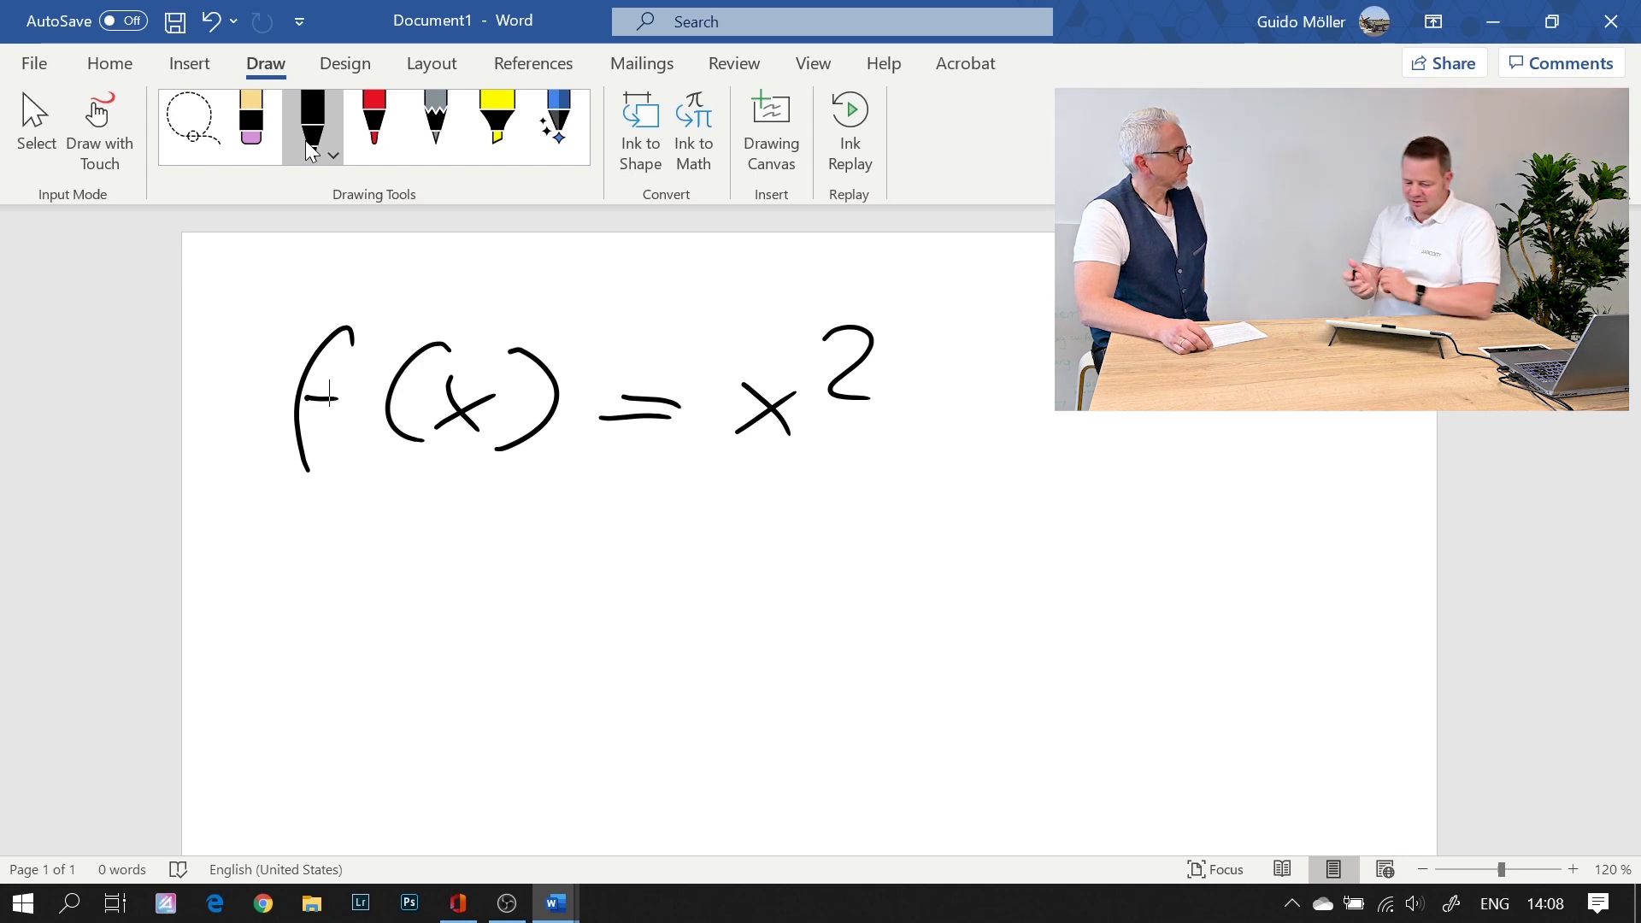
left_click(697, 171)
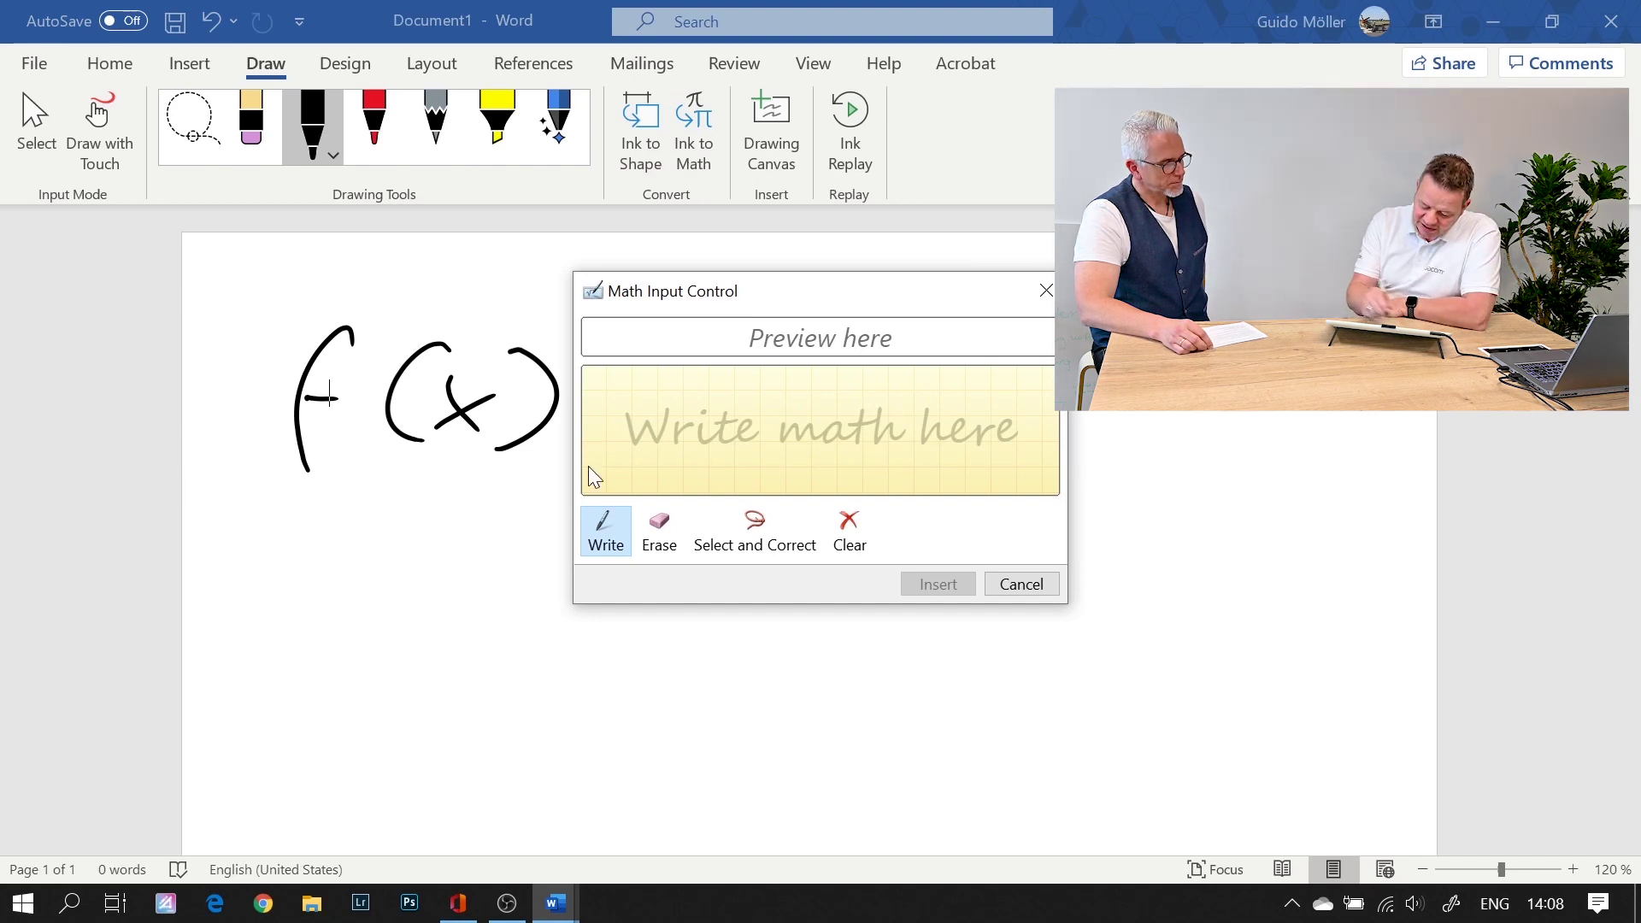
Handwrite f(x) = x² + 3 in the Math Input Control pad and insert the recognised equation
mouse_move(614, 410)
left_mouse_down()
mouse_move(608, 475)
mouse_move(639, 393)
left_mouse_up()
mouse_move(605, 441)
left_mouse_down()
mouse_move(637, 436)
mouse_move(682, 474)
mouse_move(711, 475)
left_mouse_up()
mouse_move(731, 429)
left_mouse_down()
mouse_move(684, 469)
mouse_move(699, 487)
mouse_move(812, 451)
left_mouse_up()
mouse_move(763, 467)
left_mouse_down()
mouse_move(880, 472)
mouse_move(836, 476)
left_mouse_up()
mouse_move(896, 412)
left_mouse_down()
mouse_move(928, 419)
mouse_move(938, 459)
mouse_move(977, 487)
left_mouse_up()
mouse_move(954, 461)
left_mouse_down()
mouse_move(998, 459)
mouse_move(1016, 493)
left_mouse_up()
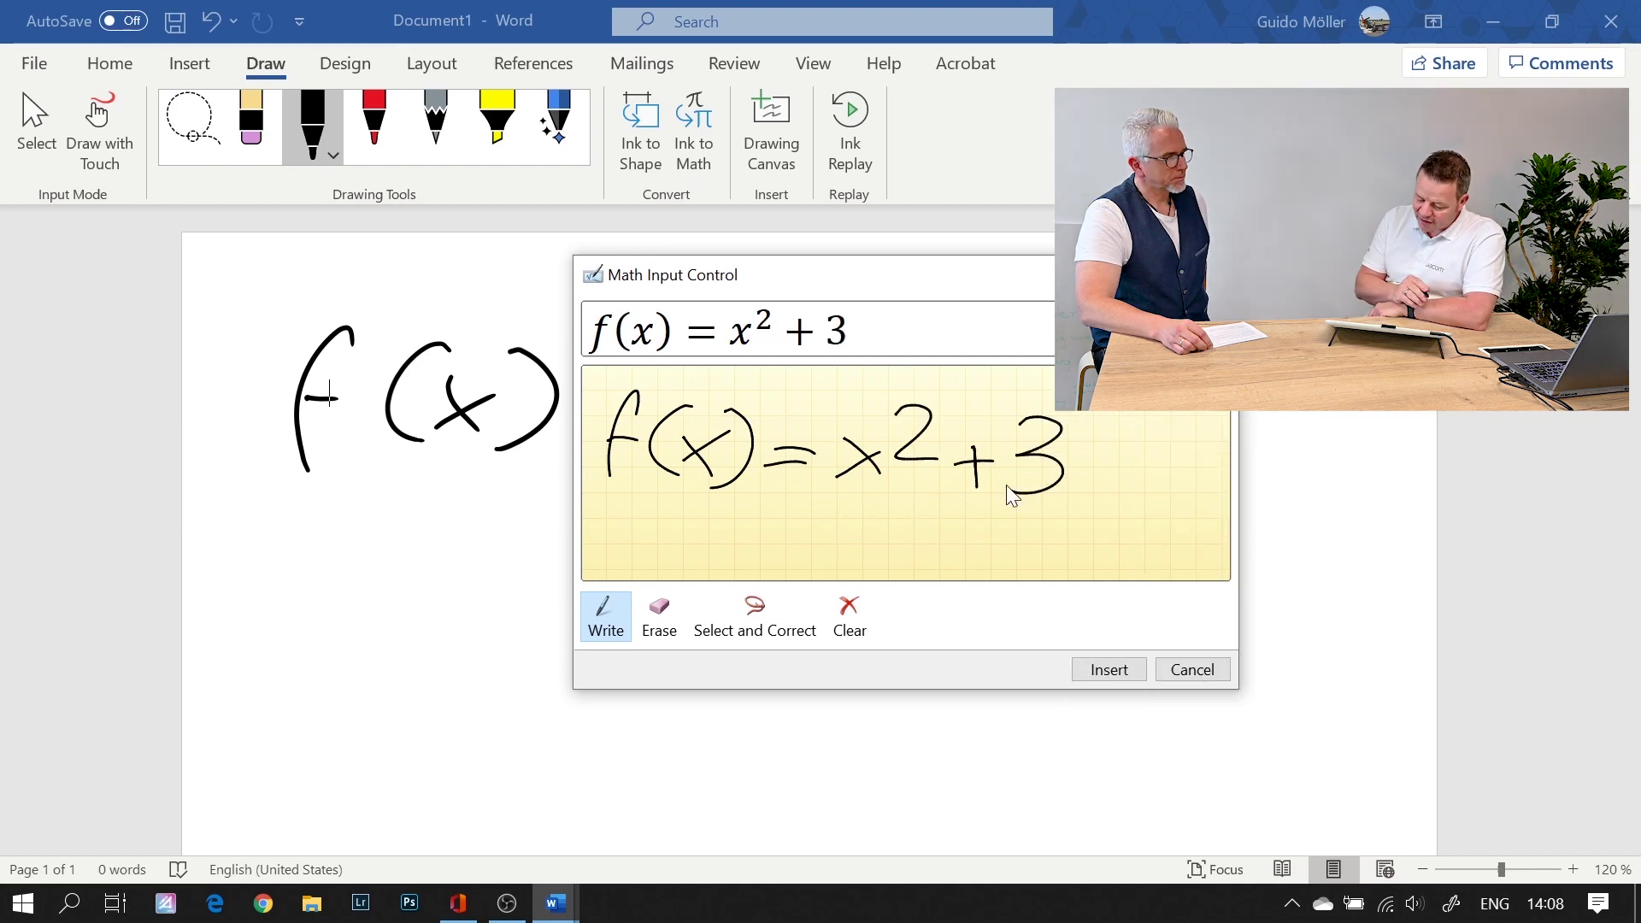
left_click(1108, 670)
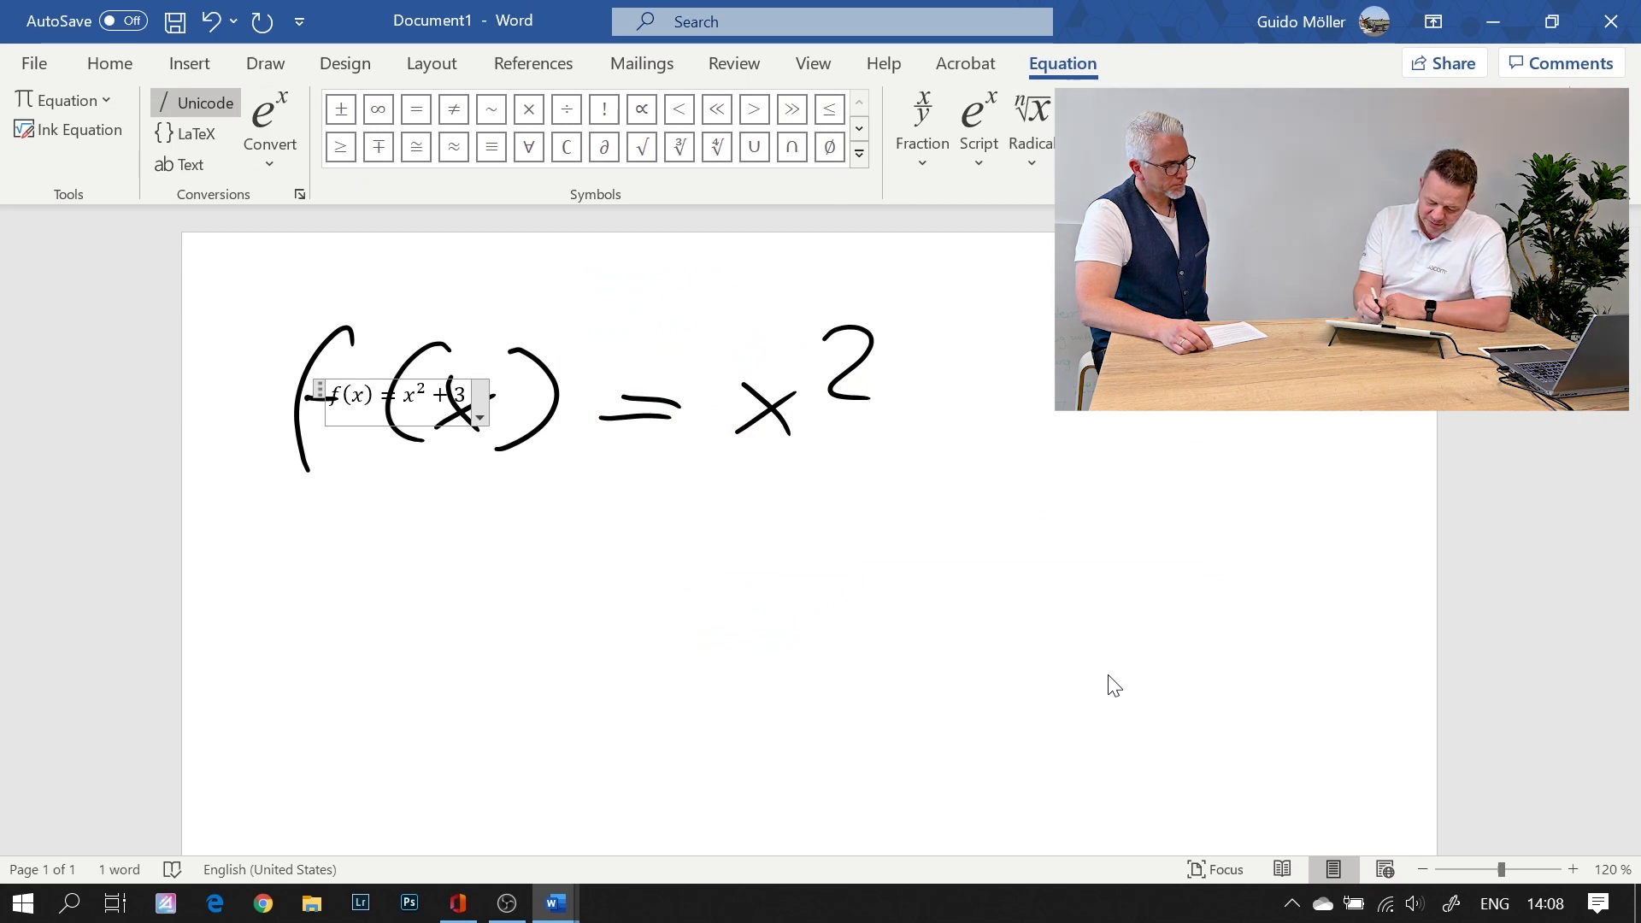
Put the equation f(x) = x² + 3 on its own centred line and circle it in ink
key("Right")
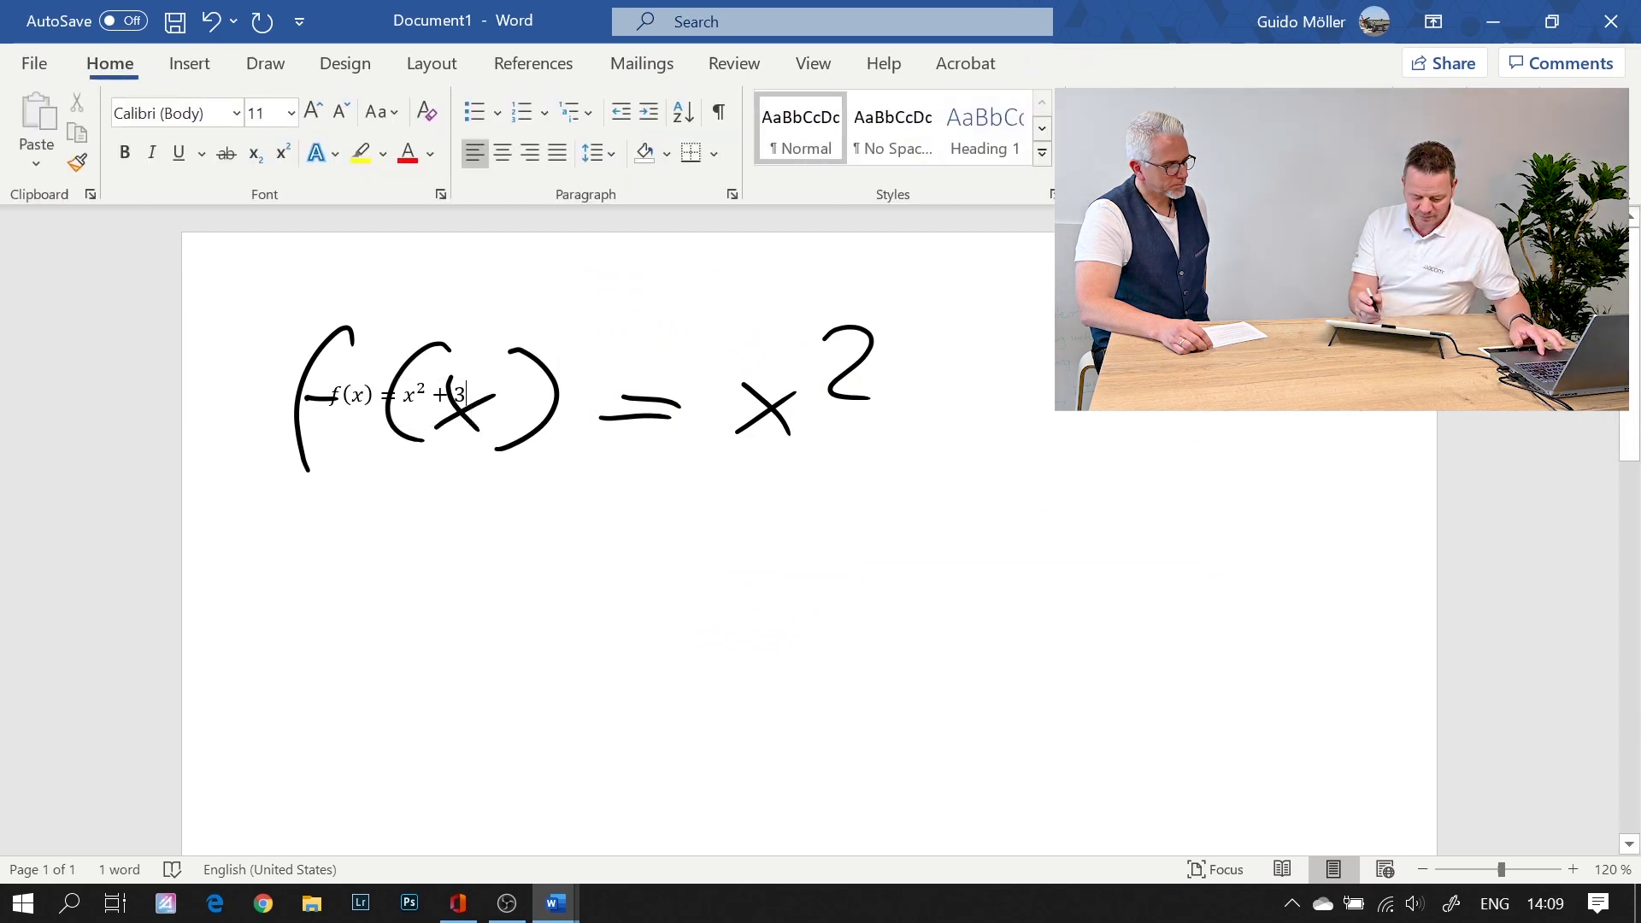
key("Return")
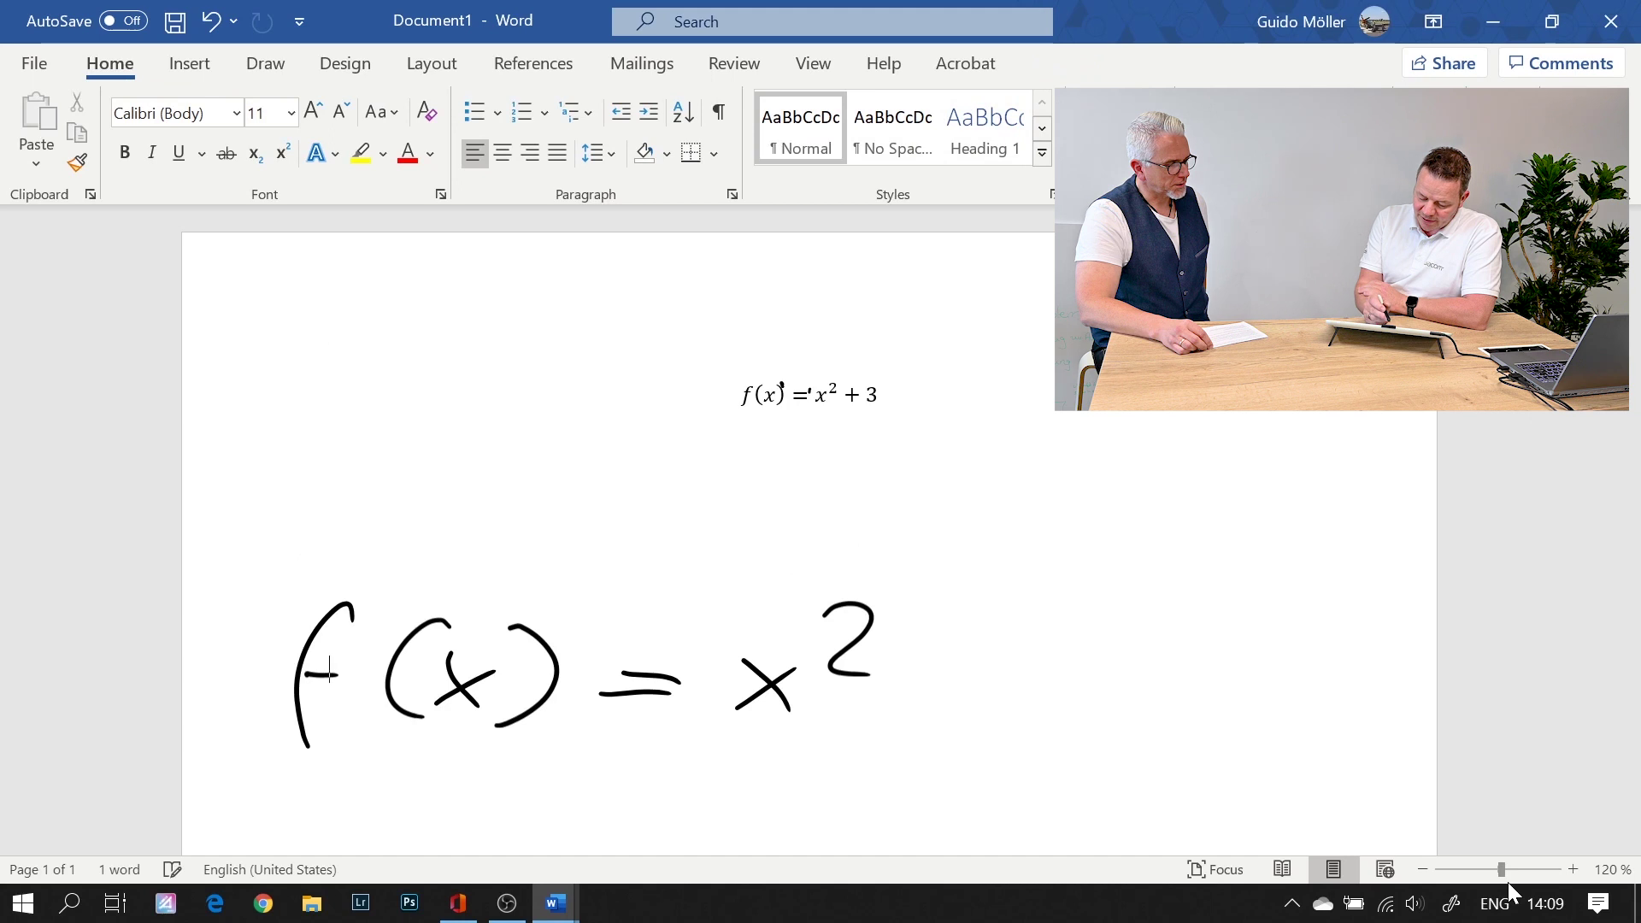
mouse_move(837, 340)
left_mouse_down()
mouse_move(948, 368)
mouse_move(840, 353)
left_mouse_up()
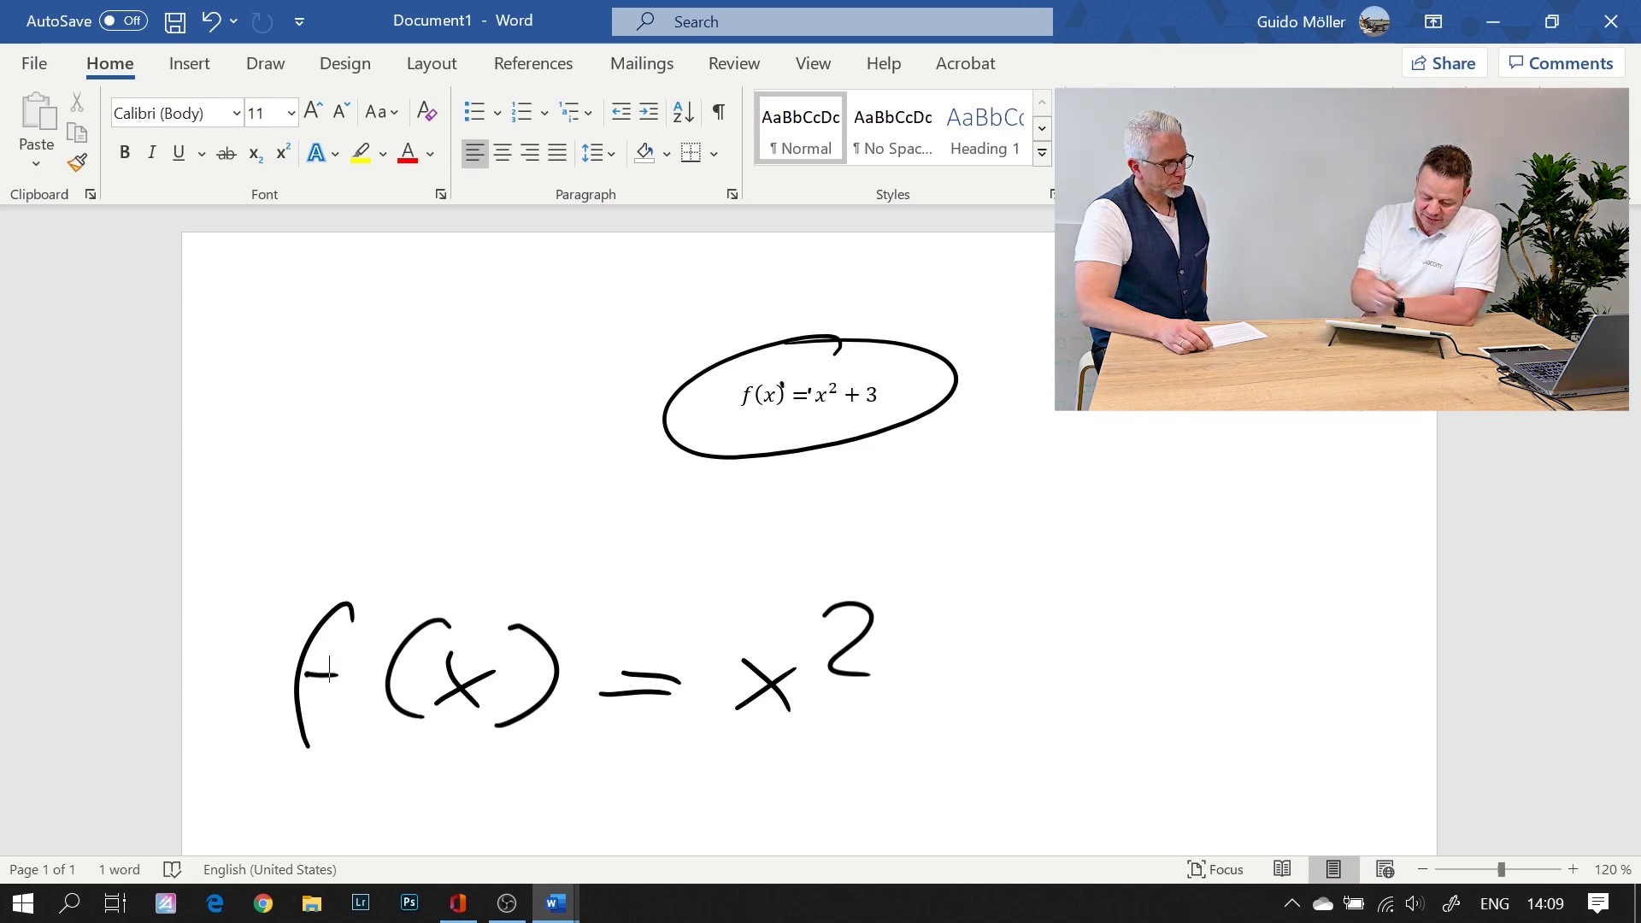
Select the inserted equation, view its Professional/Linear display options, and dismiss the menu unchanged
left_click(266, 65)
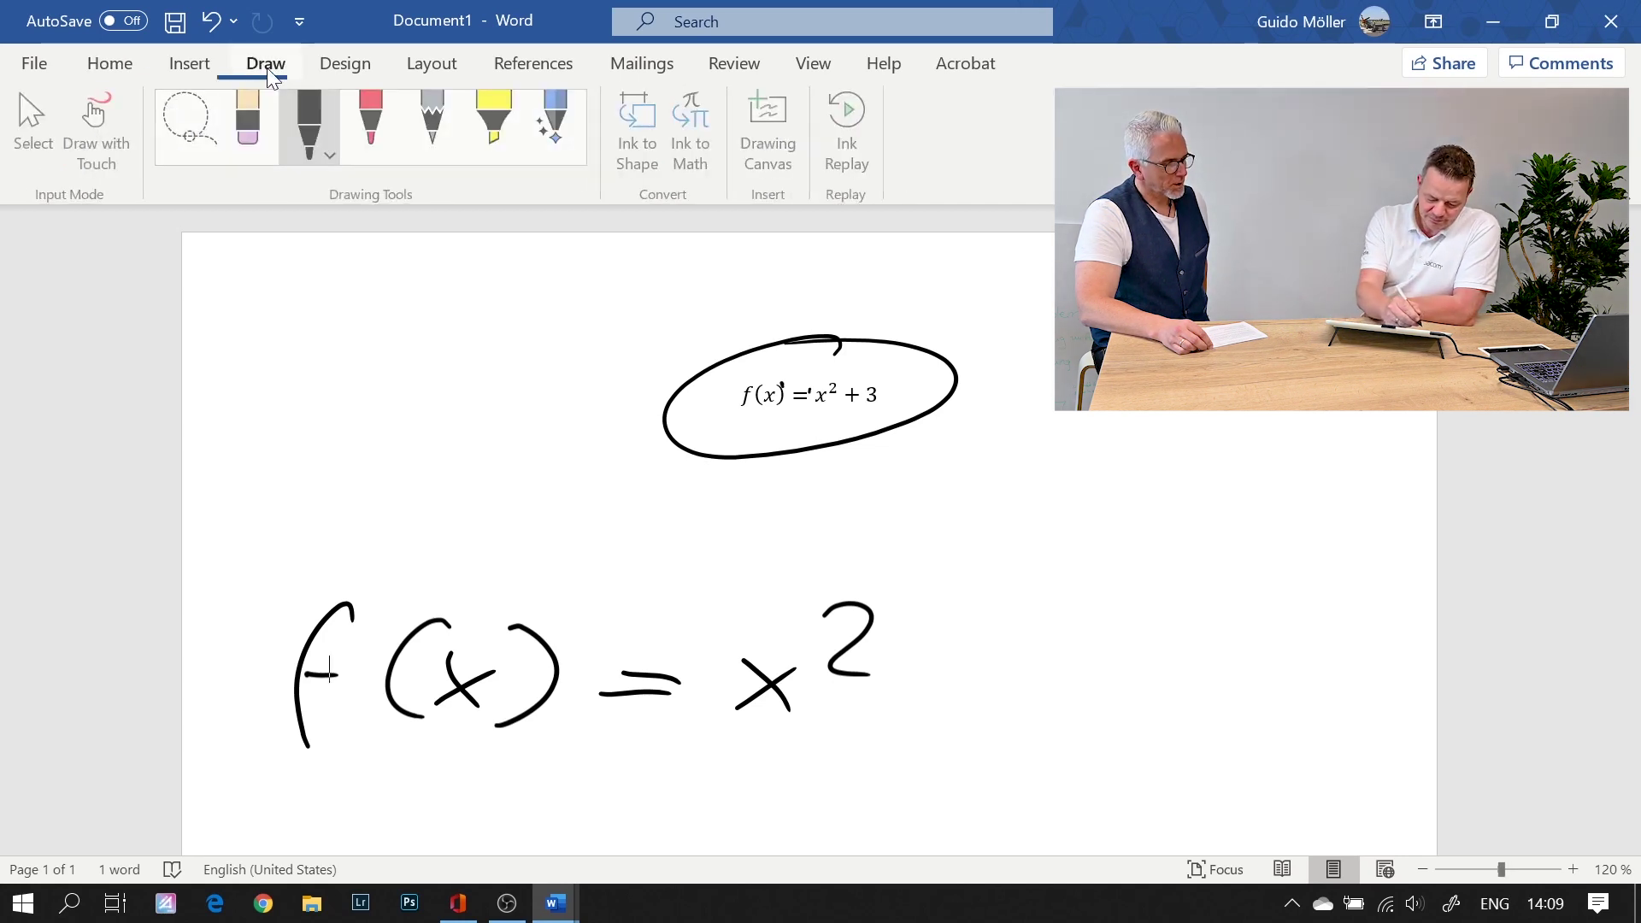
left_click(889, 402)
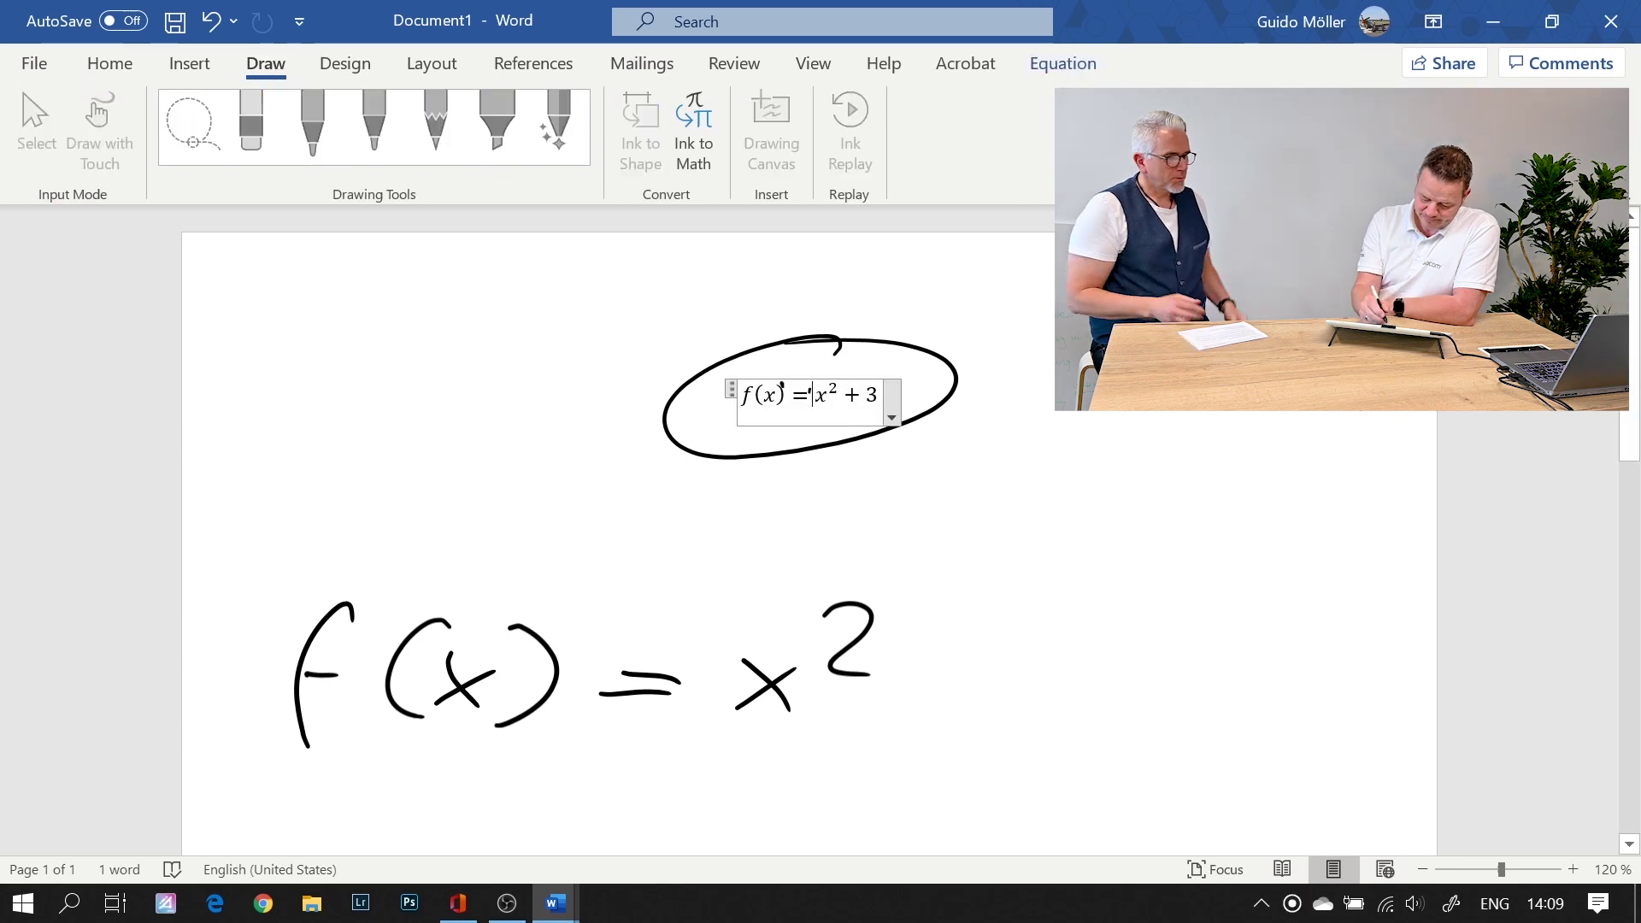
left_click(892, 419)
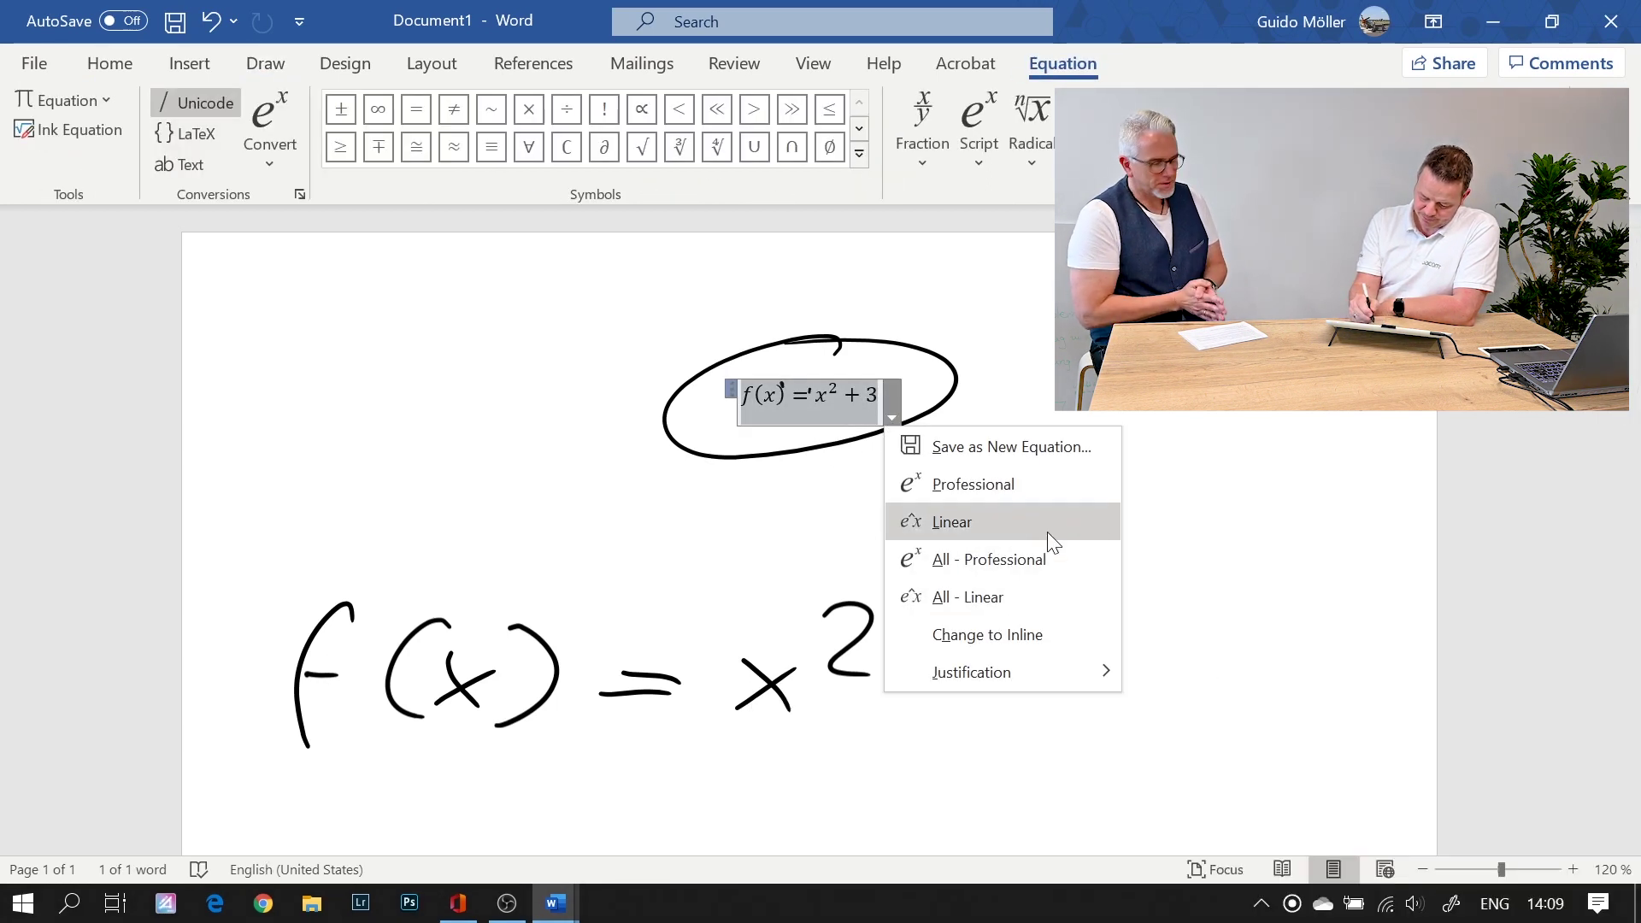
left_click(897, 400)
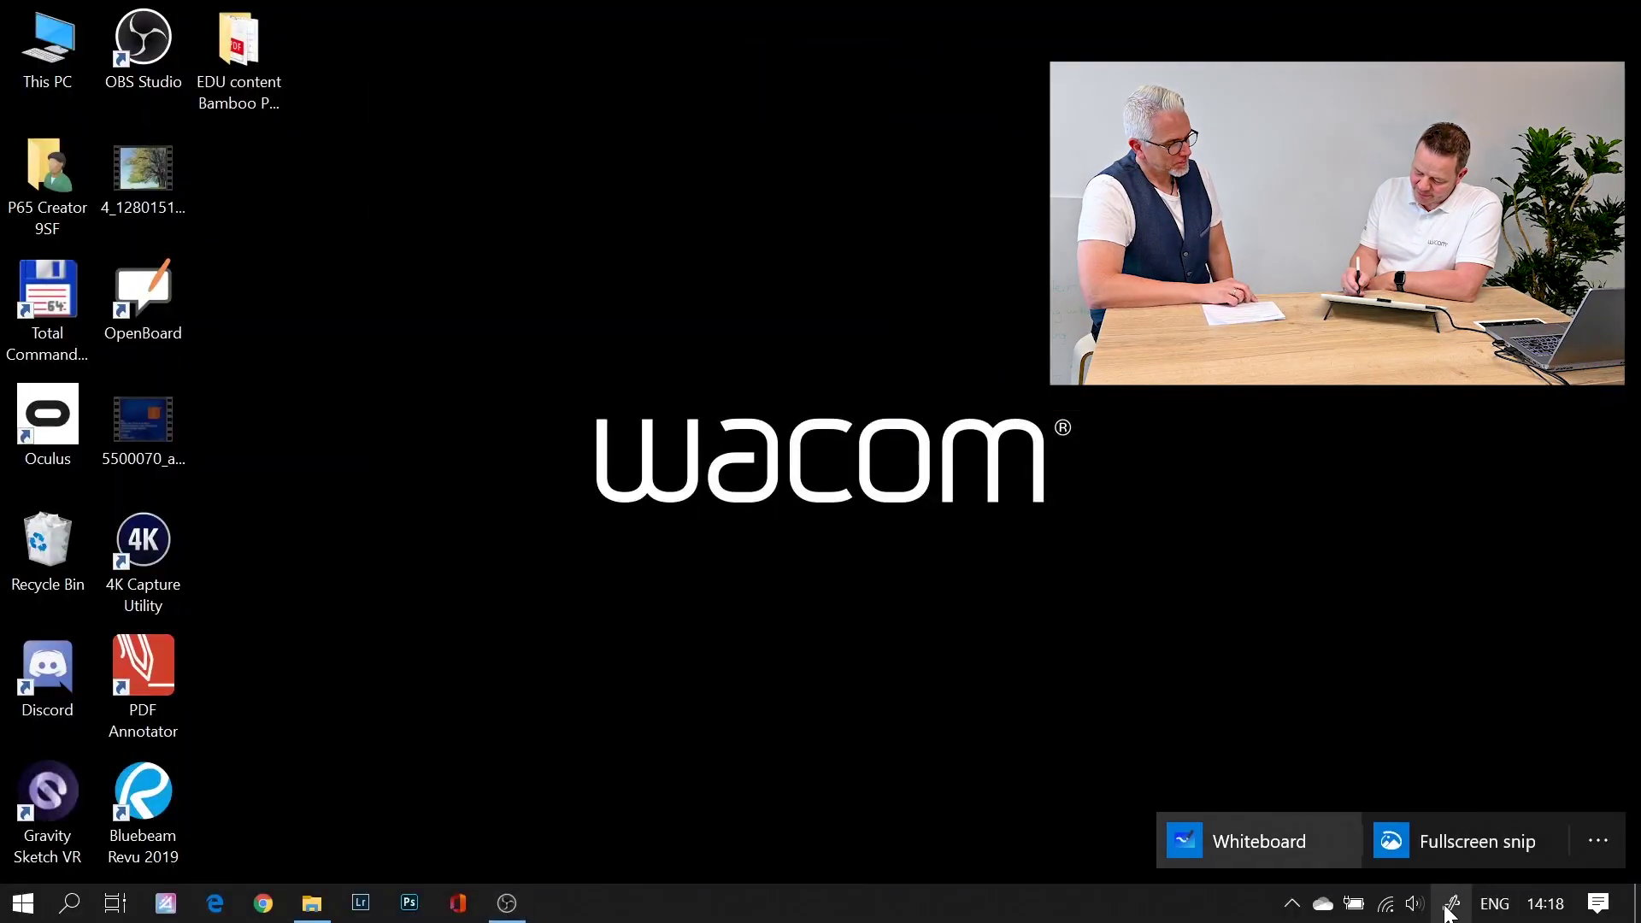
Launch Whiteboard and insert the page from 32_128165311153517.pdf onto the board
left_click(1239, 839)
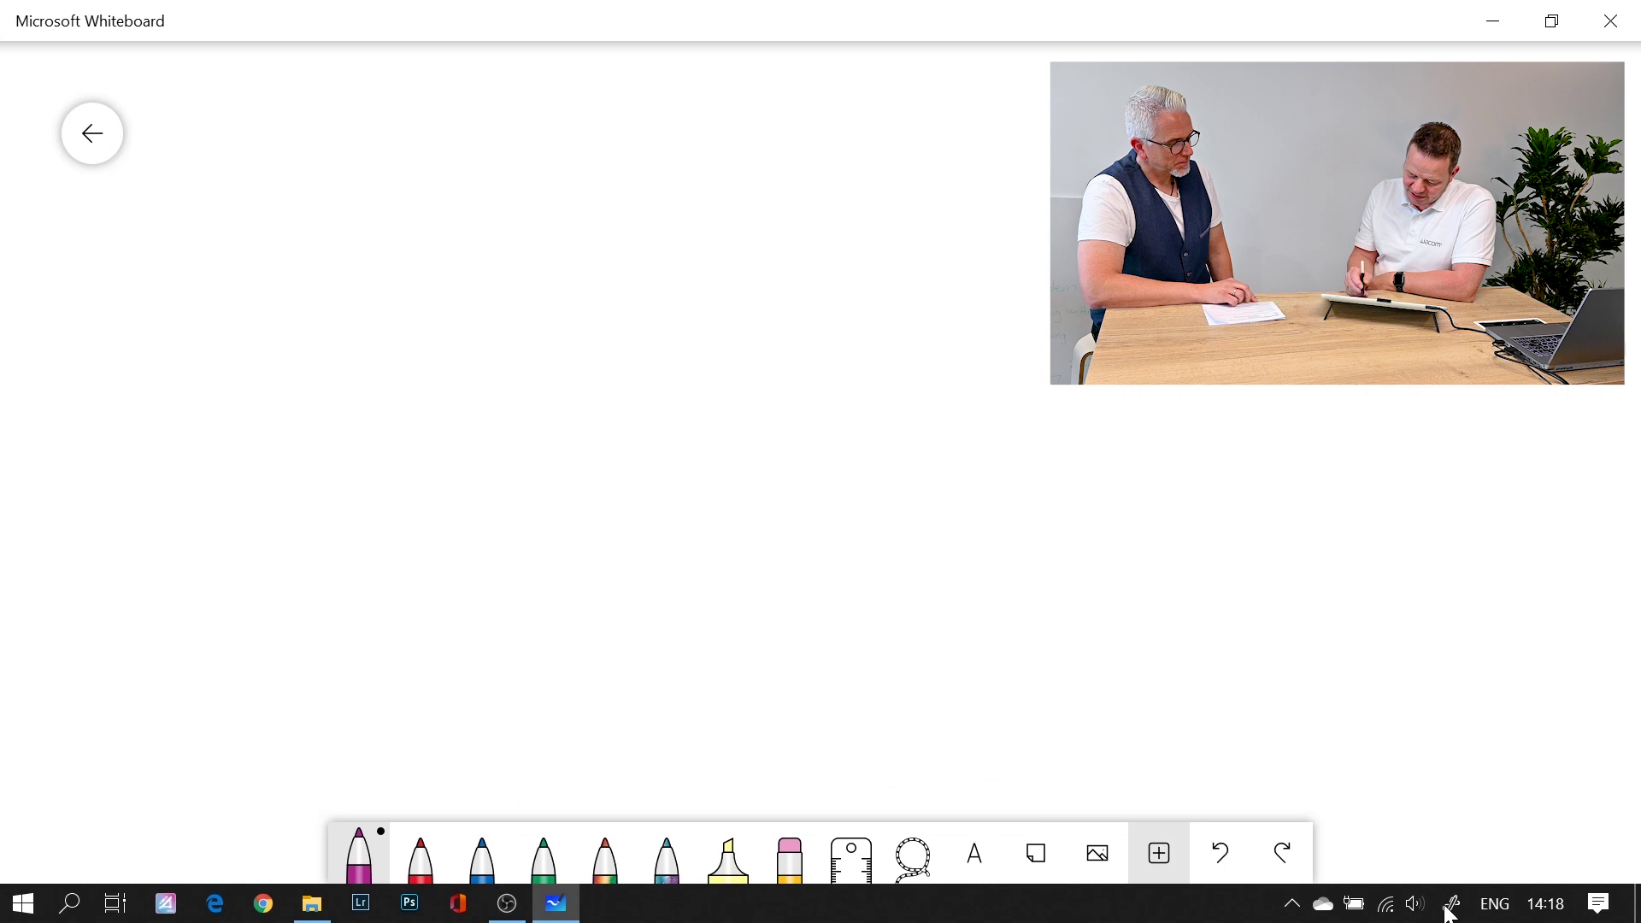
left_click(1159, 853)
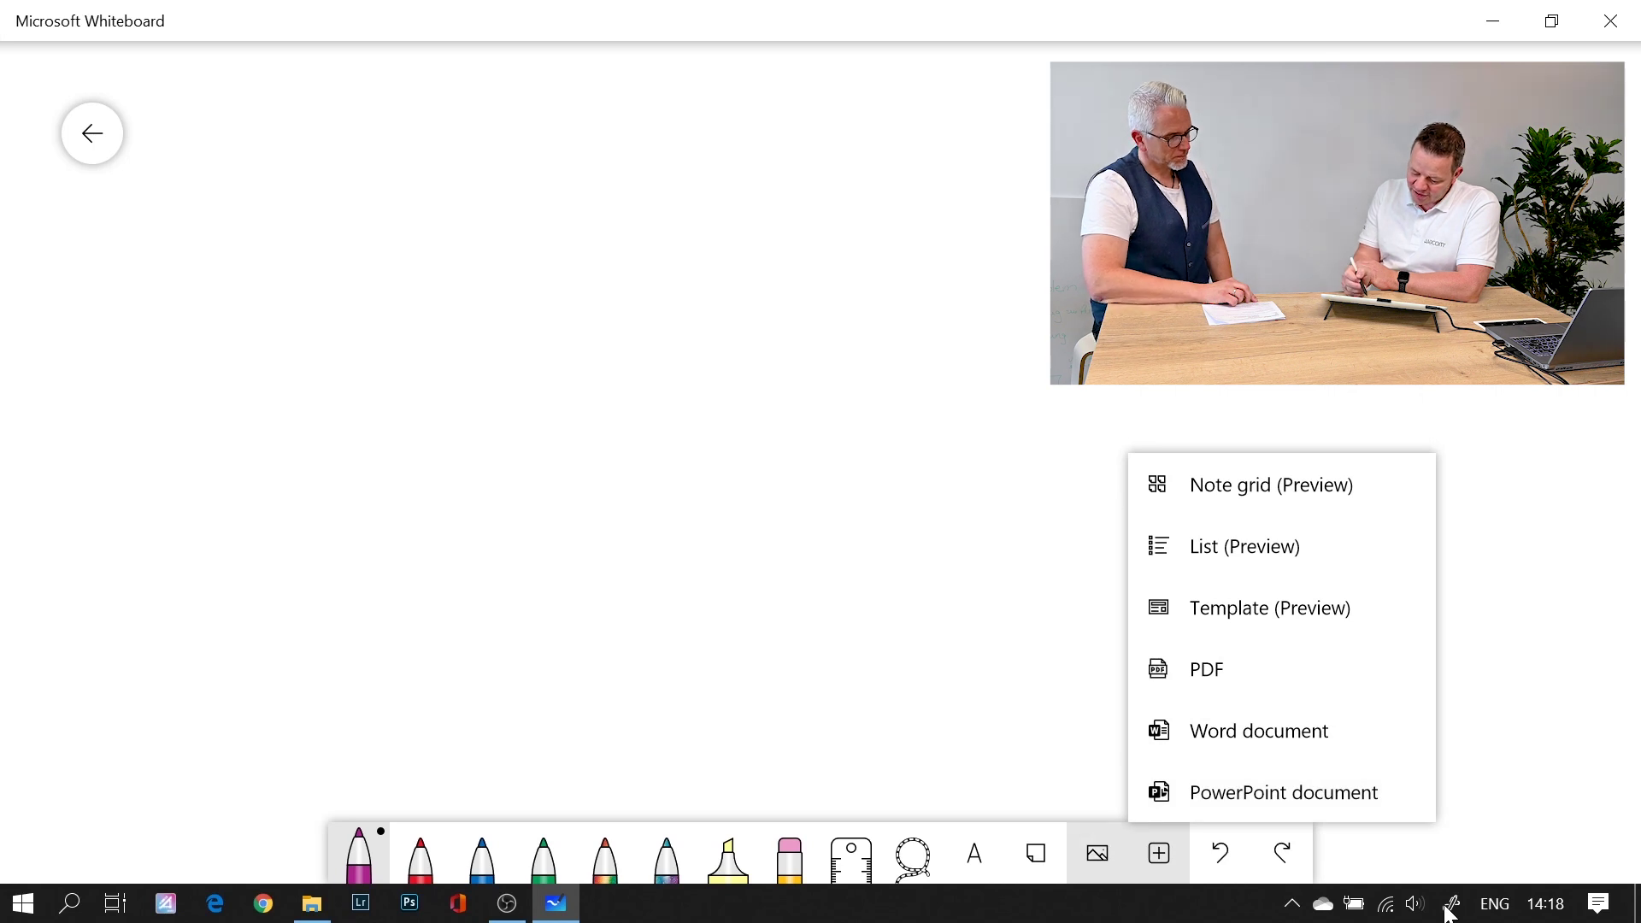
left_click(1207, 669)
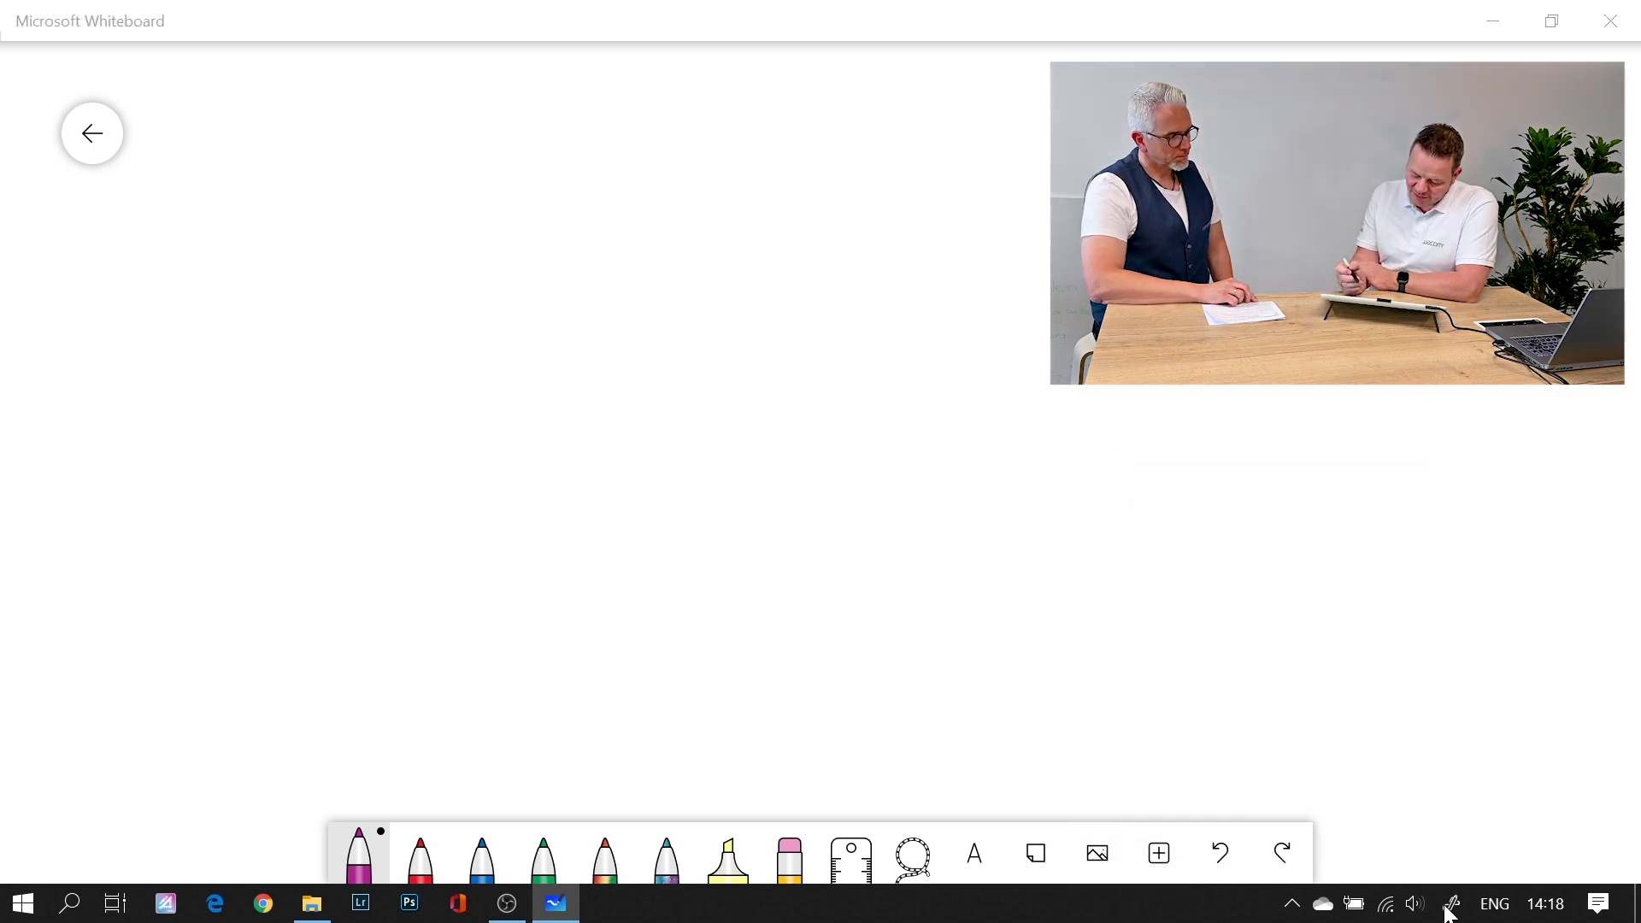
left_click(367, 189)
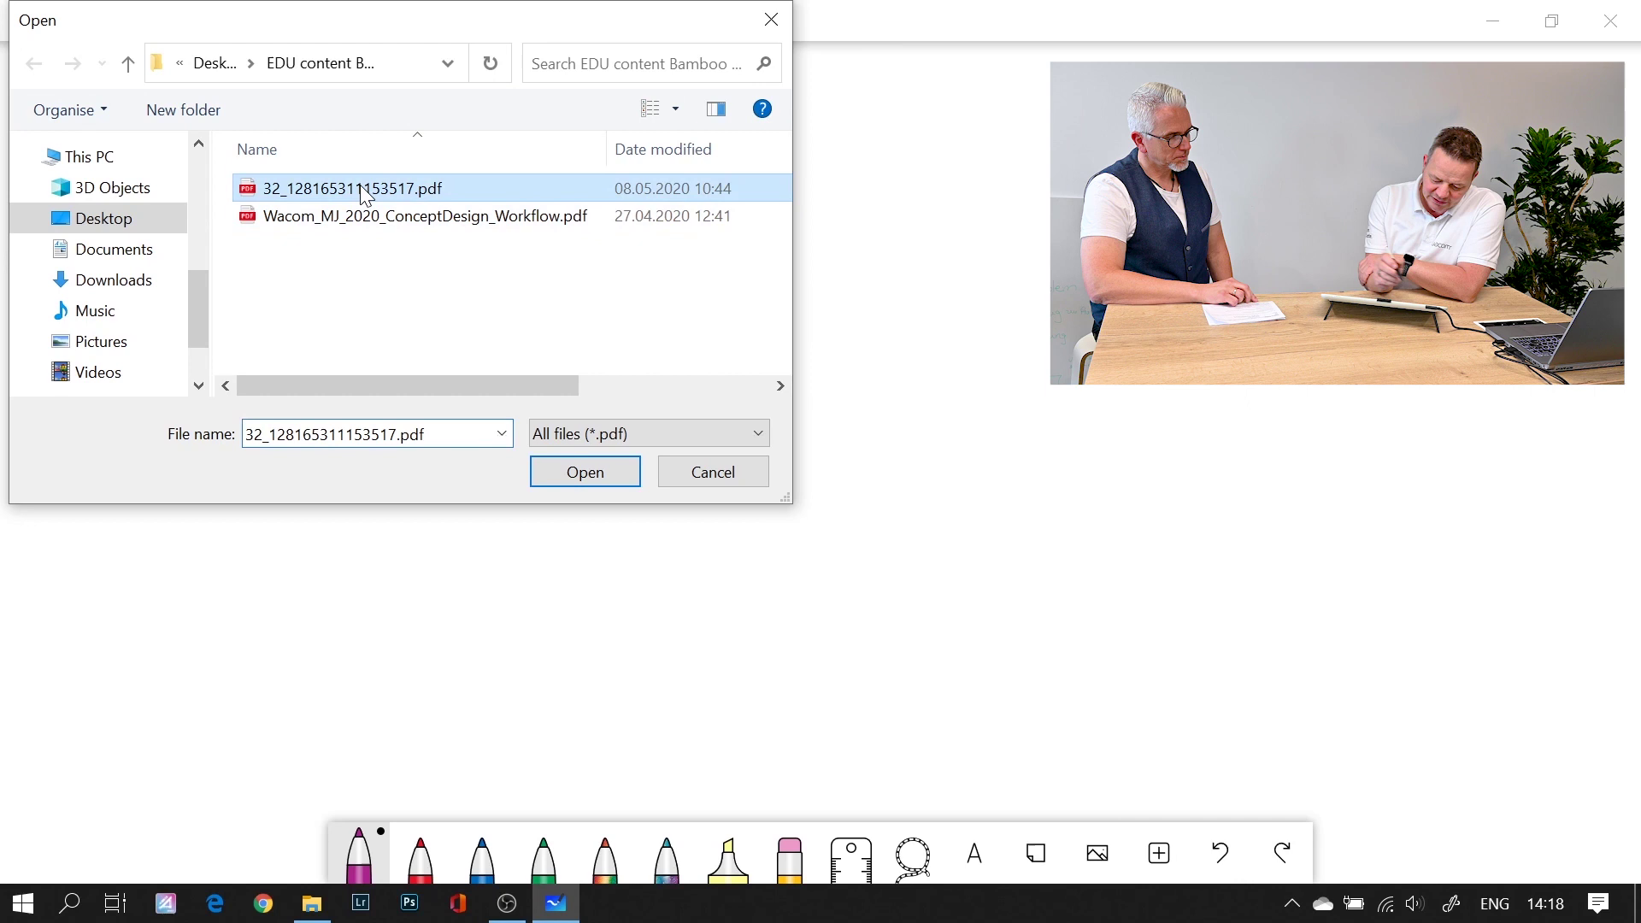
left_click(624, 477)
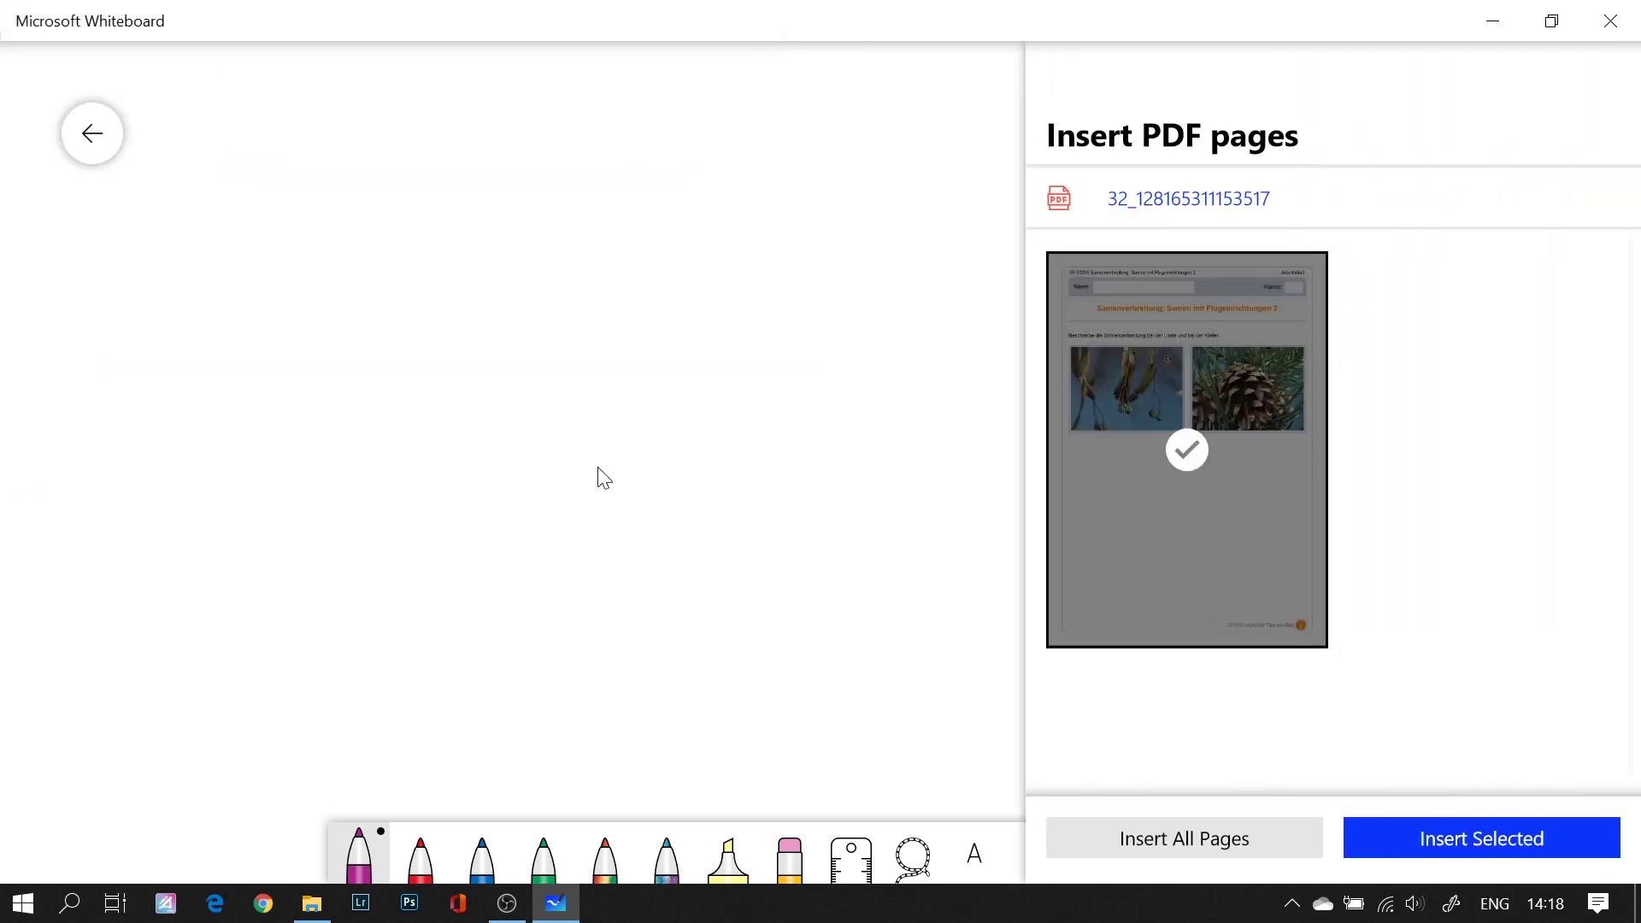
key("Return")
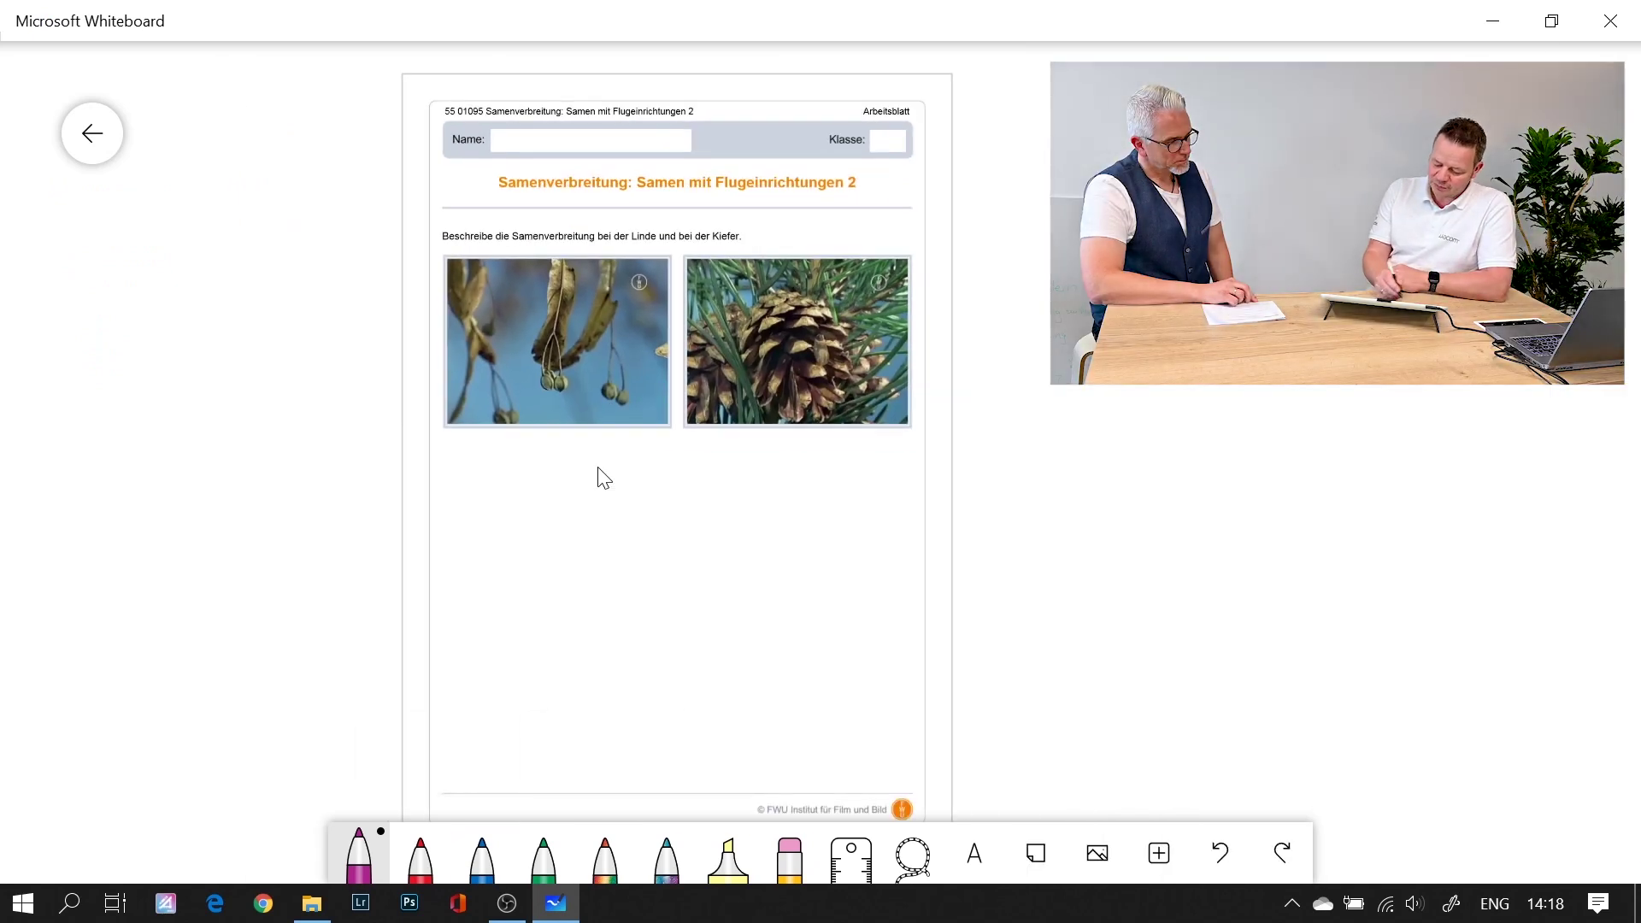
Circle the title 'Samen mit Flugeinrichtungen 2' in green and highlight the 'Beschreibe die Samenverbreitung' line yellow
left_click(421, 854)
left_click(543, 855)
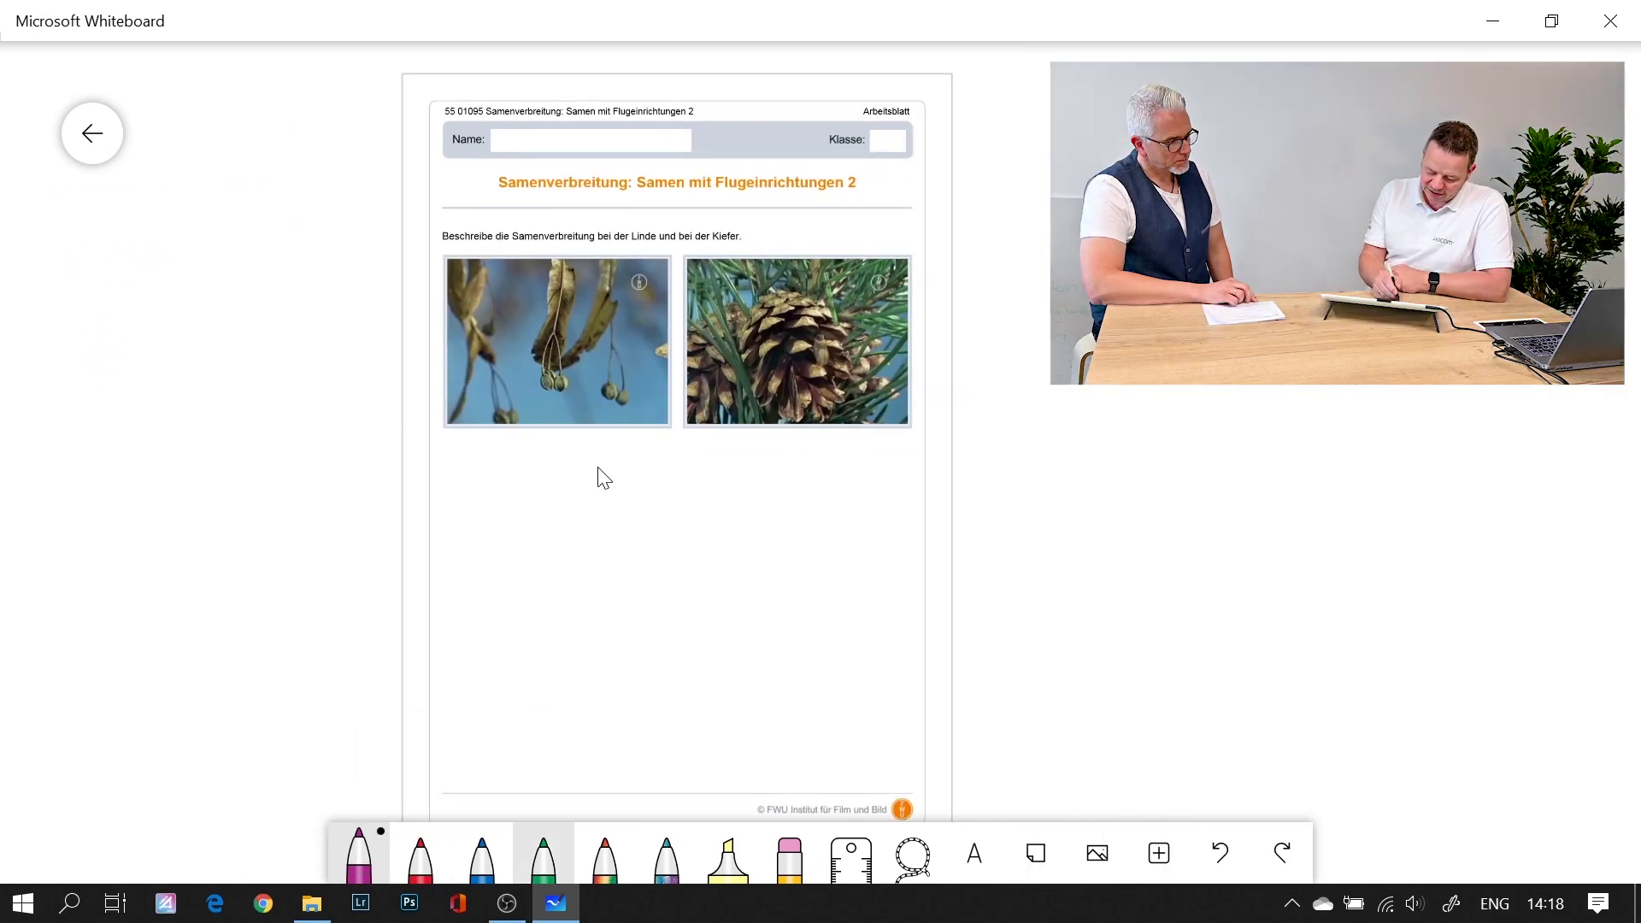
mouse_move(854, 137)
left_mouse_down()
mouse_move(775, 138)
mouse_move(936, 181)
left_mouse_up()
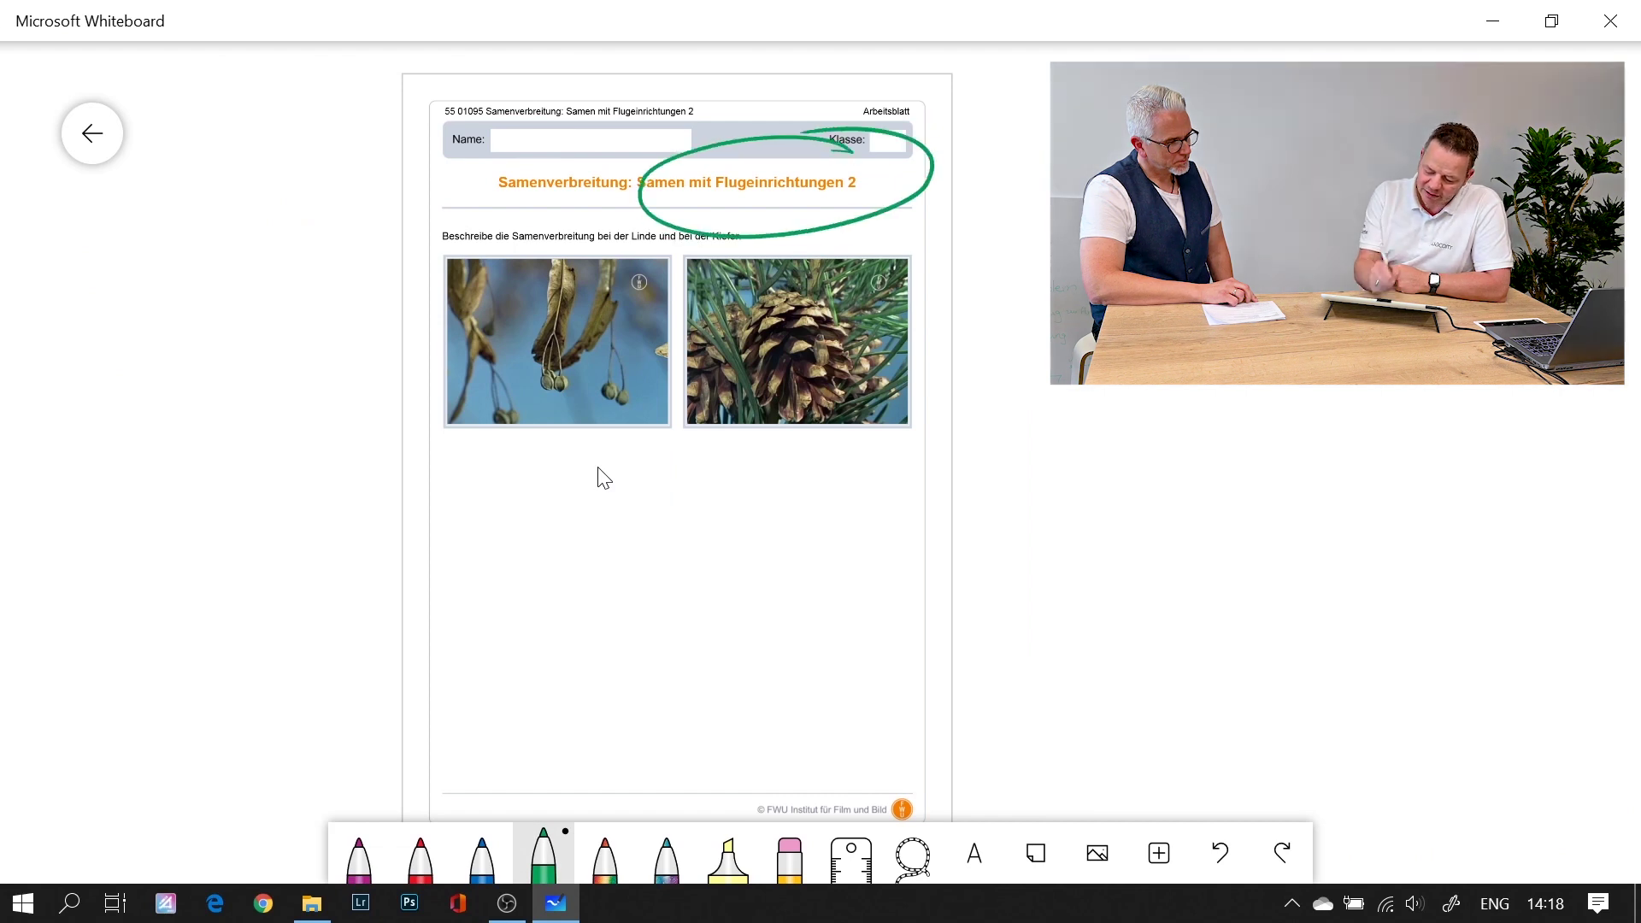
left_click(728, 854)
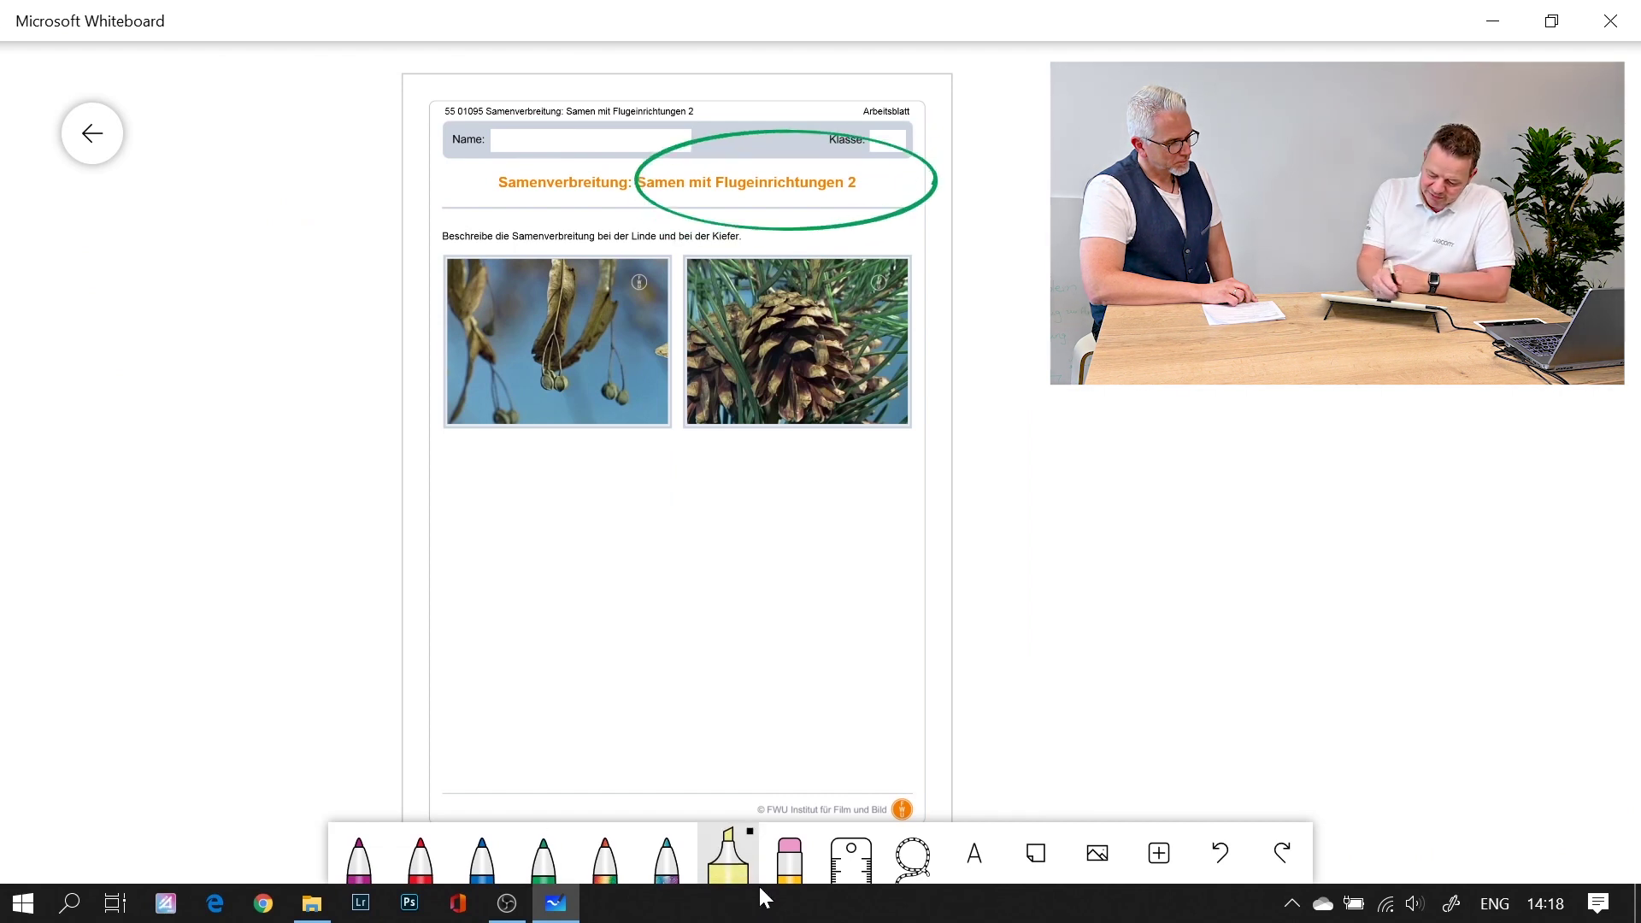
left_click_drag(438, 231, 810, 226)
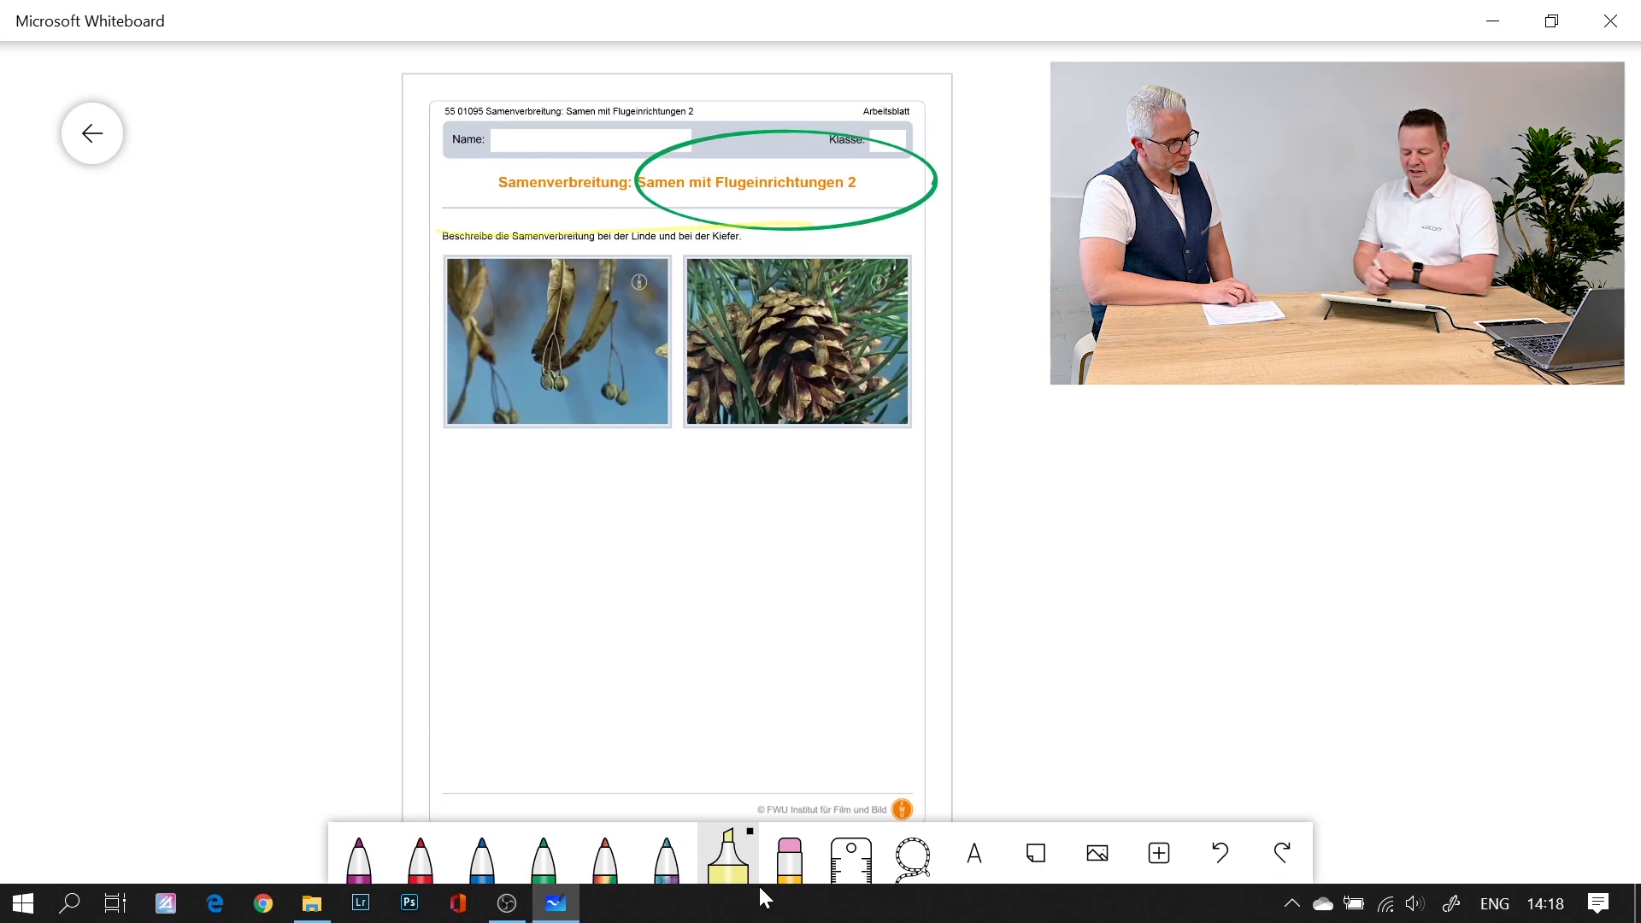
Select the blue pen and check the board settings before closing them
left_click(421, 855)
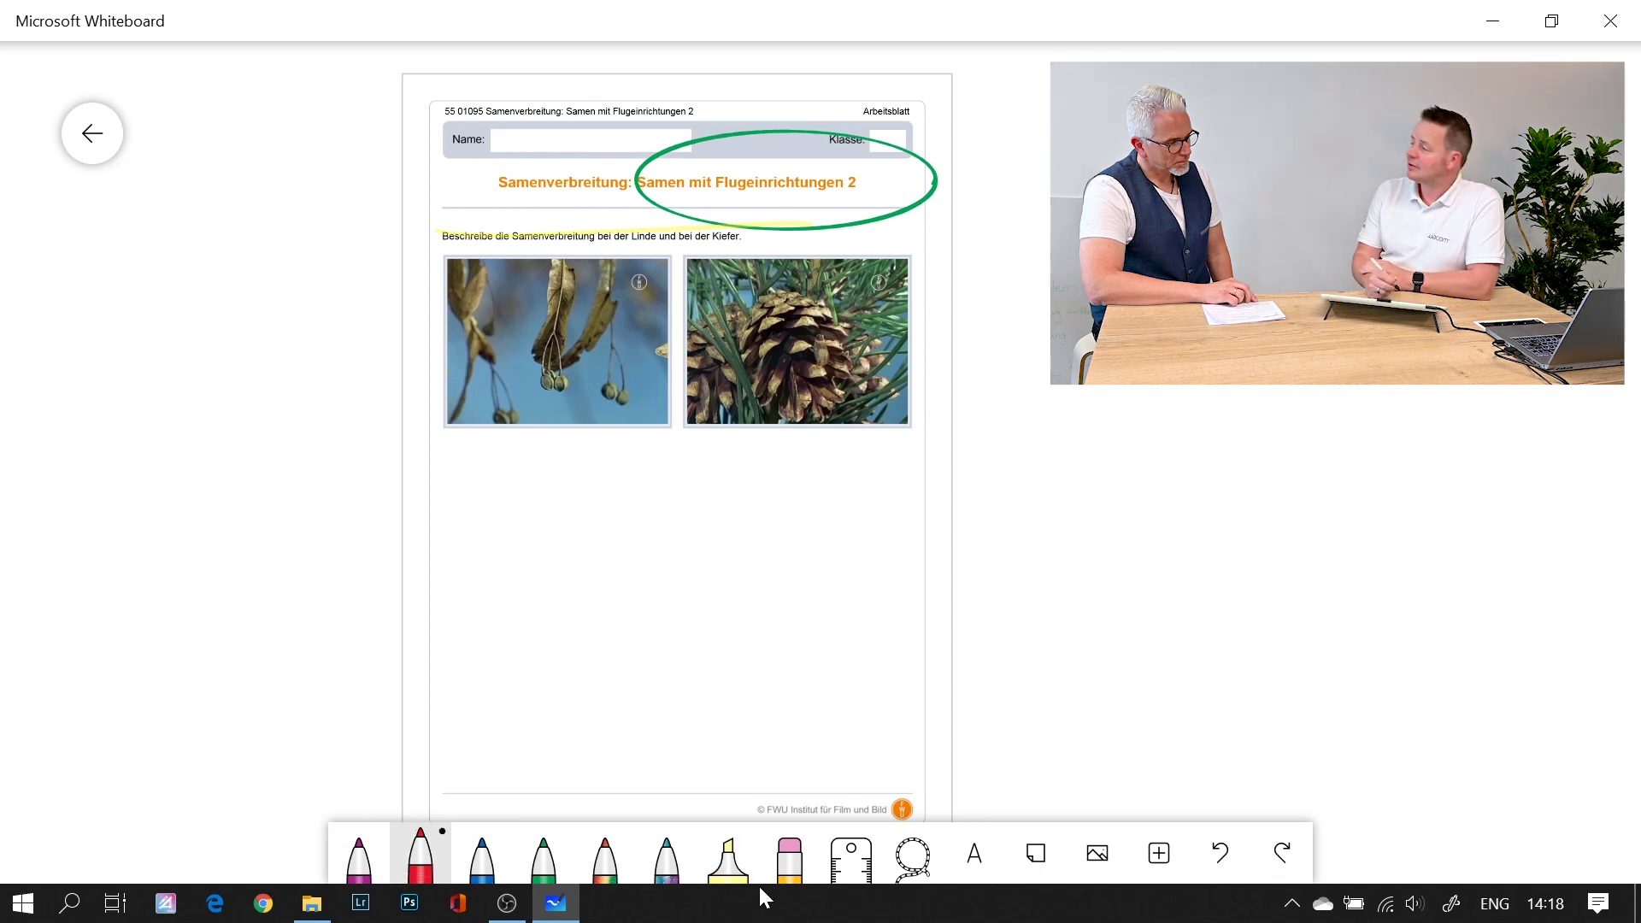
left_click(482, 855)
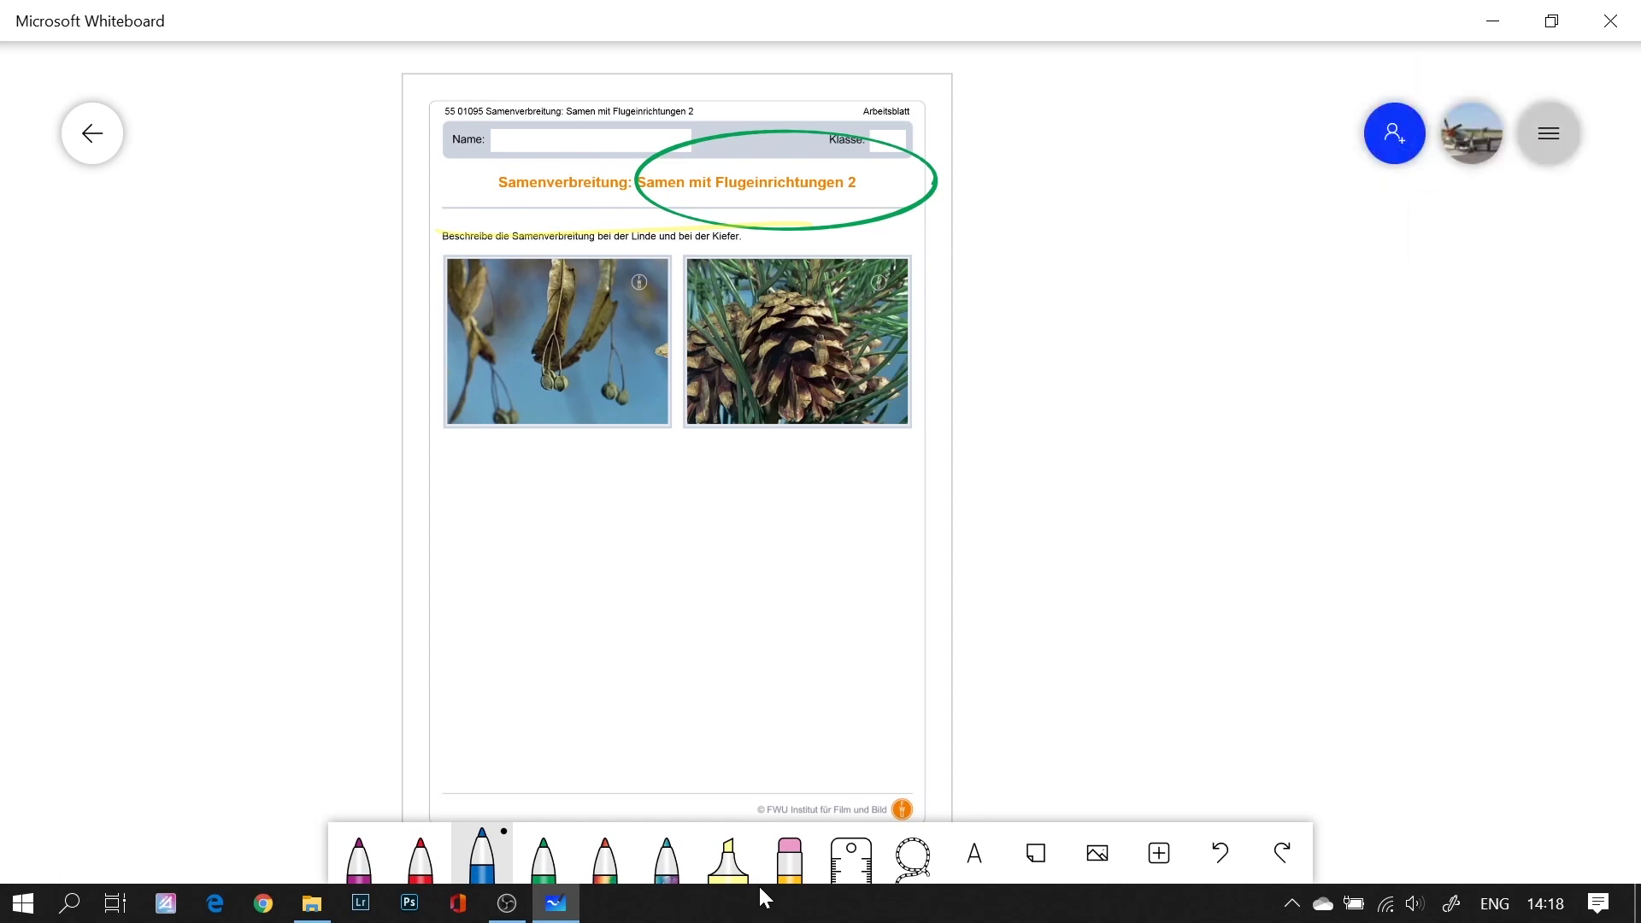
left_click(1548, 133)
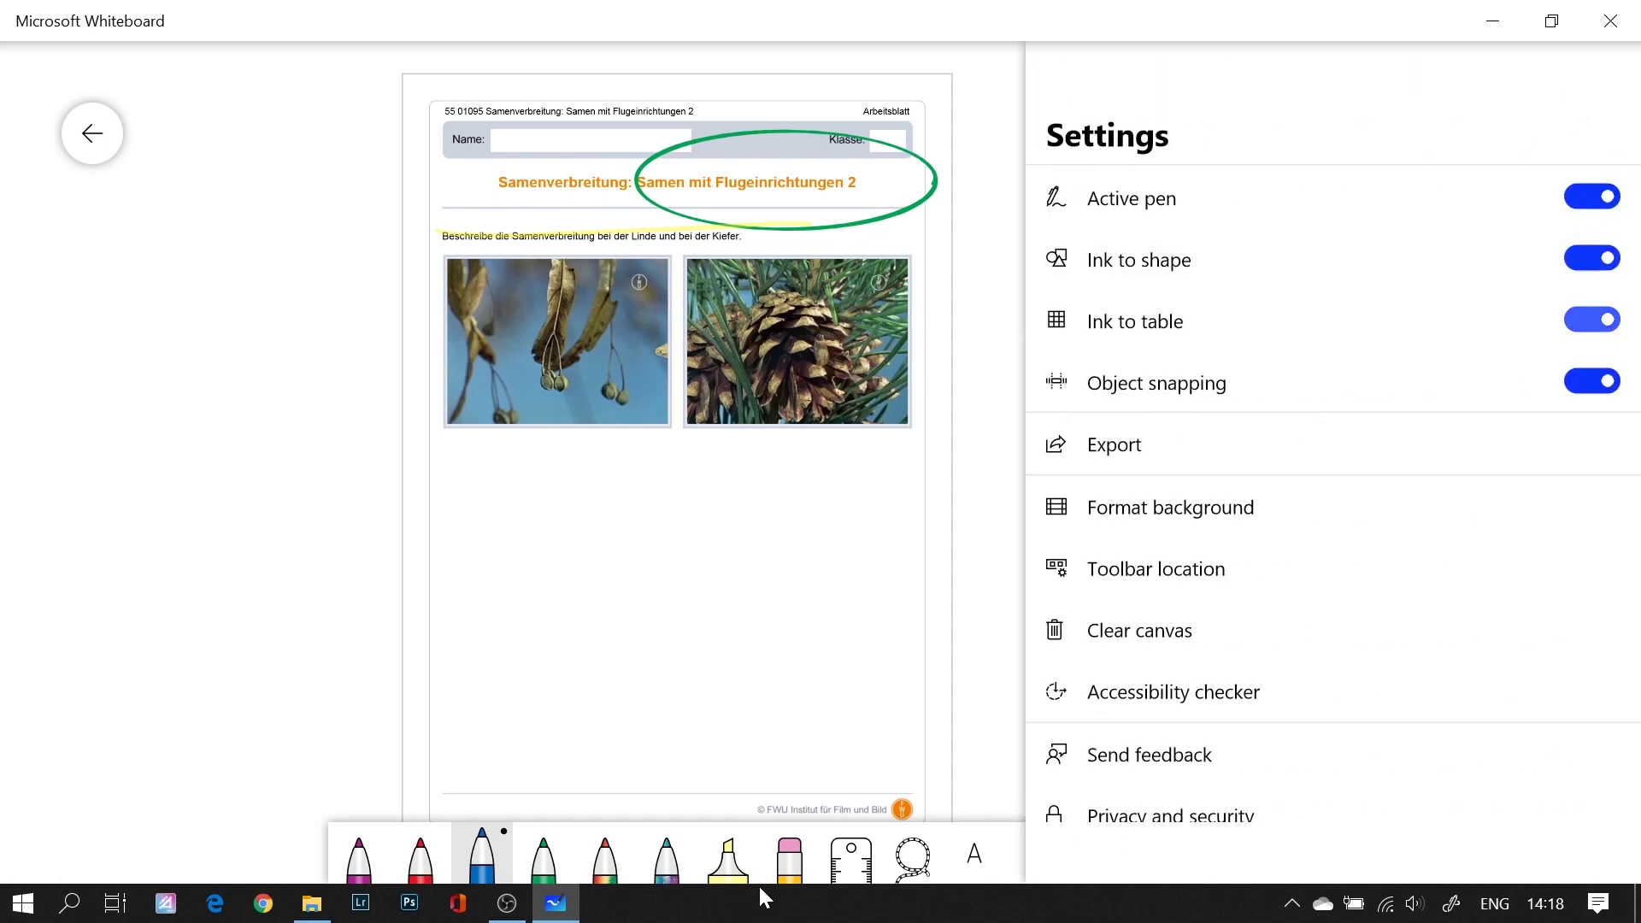
left_click(958, 441)
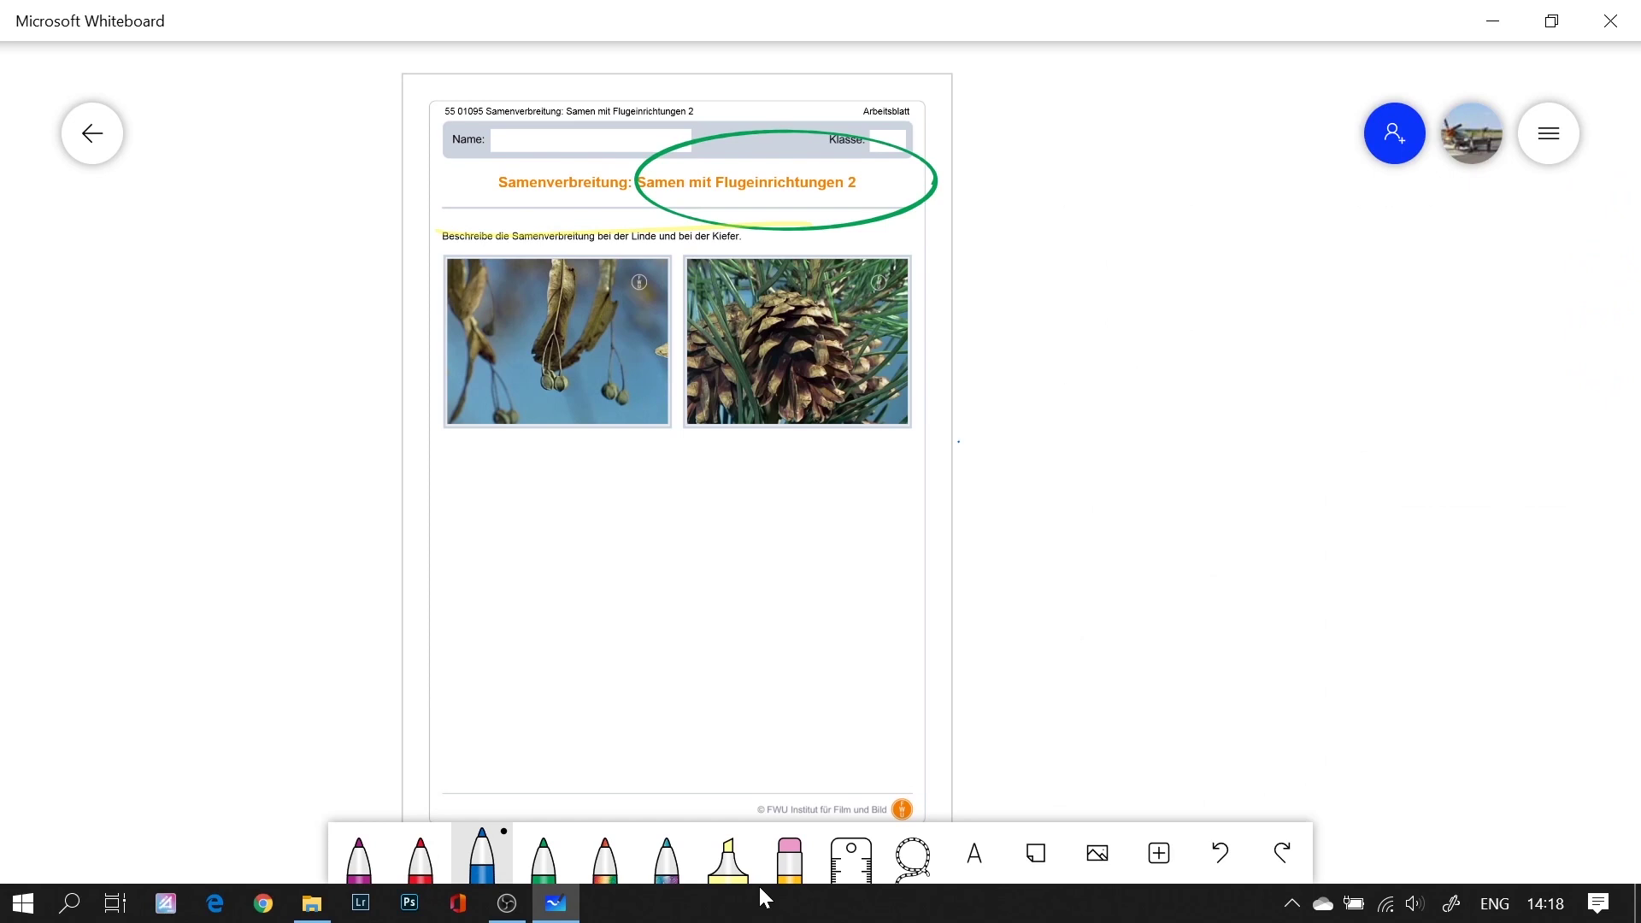
Draw a blue square beside the worksheet and divide it into rows and two columns, undoing stray strokes
mouse_move(1061, 309)
left_mouse_down()
mouse_move(1065, 578)
mouse_move(1368, 552)
mouse_move(1234, 291)
mouse_move(1107, 290)
left_mouse_up()
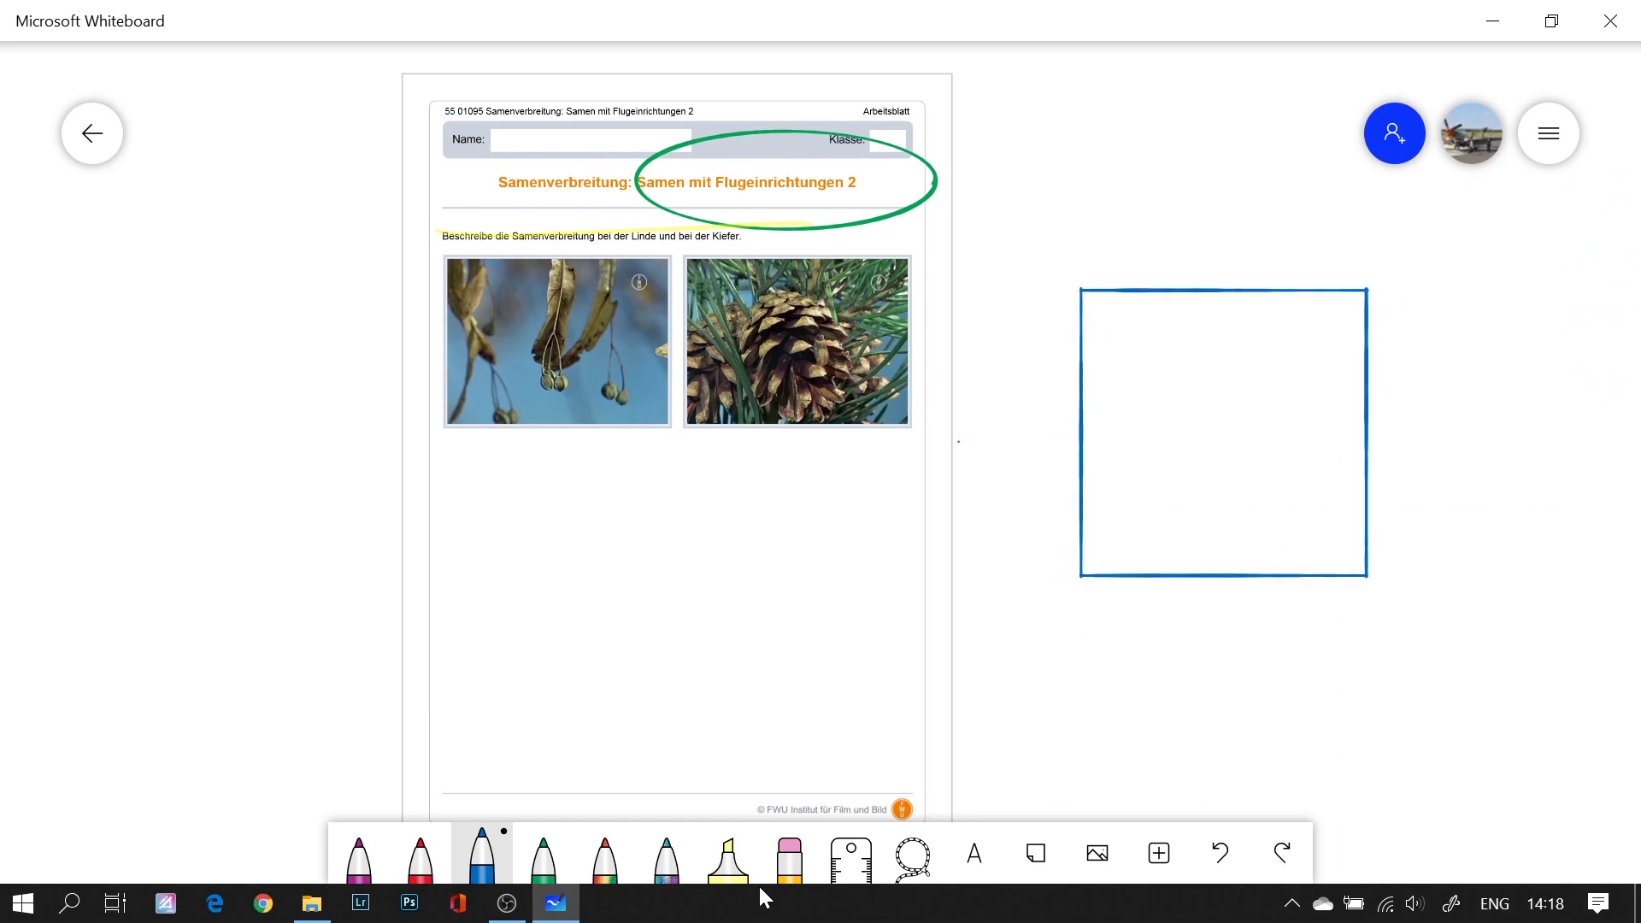
left_click_drag(1009, 446, 1562, 420)
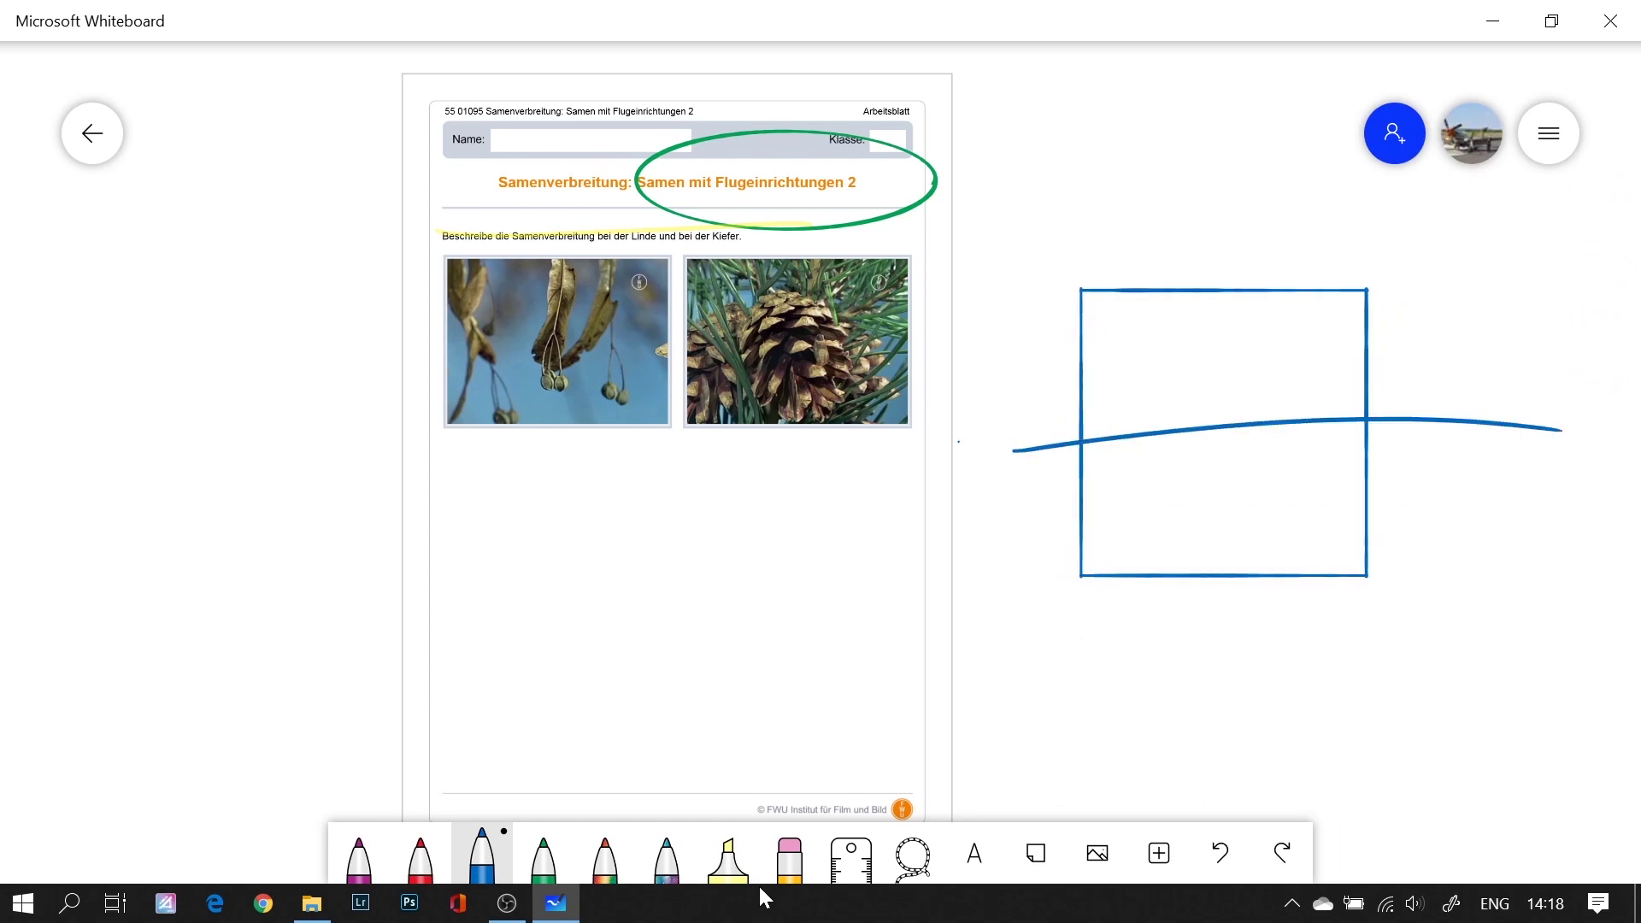
left_click_drag(1262, 175, 1277, 805)
left_click(1221, 853)
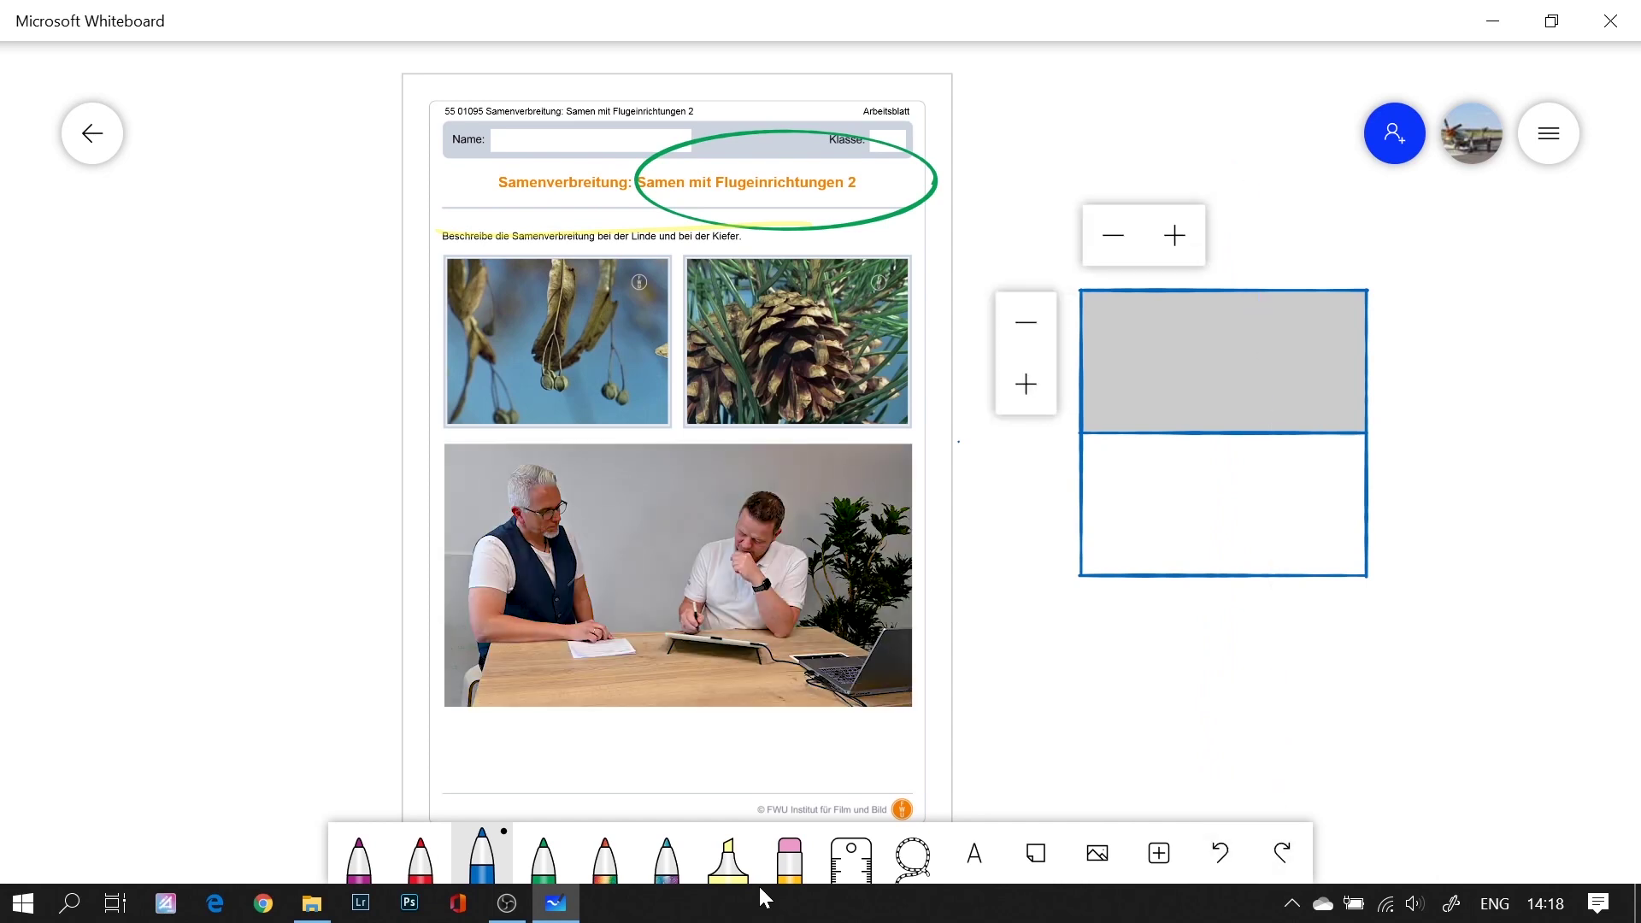
left_click_drag(1015, 514, 1464, 514)
mouse_move(1017, 537)
left_mouse_down()
mouse_move(1165, 524)
mouse_move(1640, 540)
left_mouse_up()
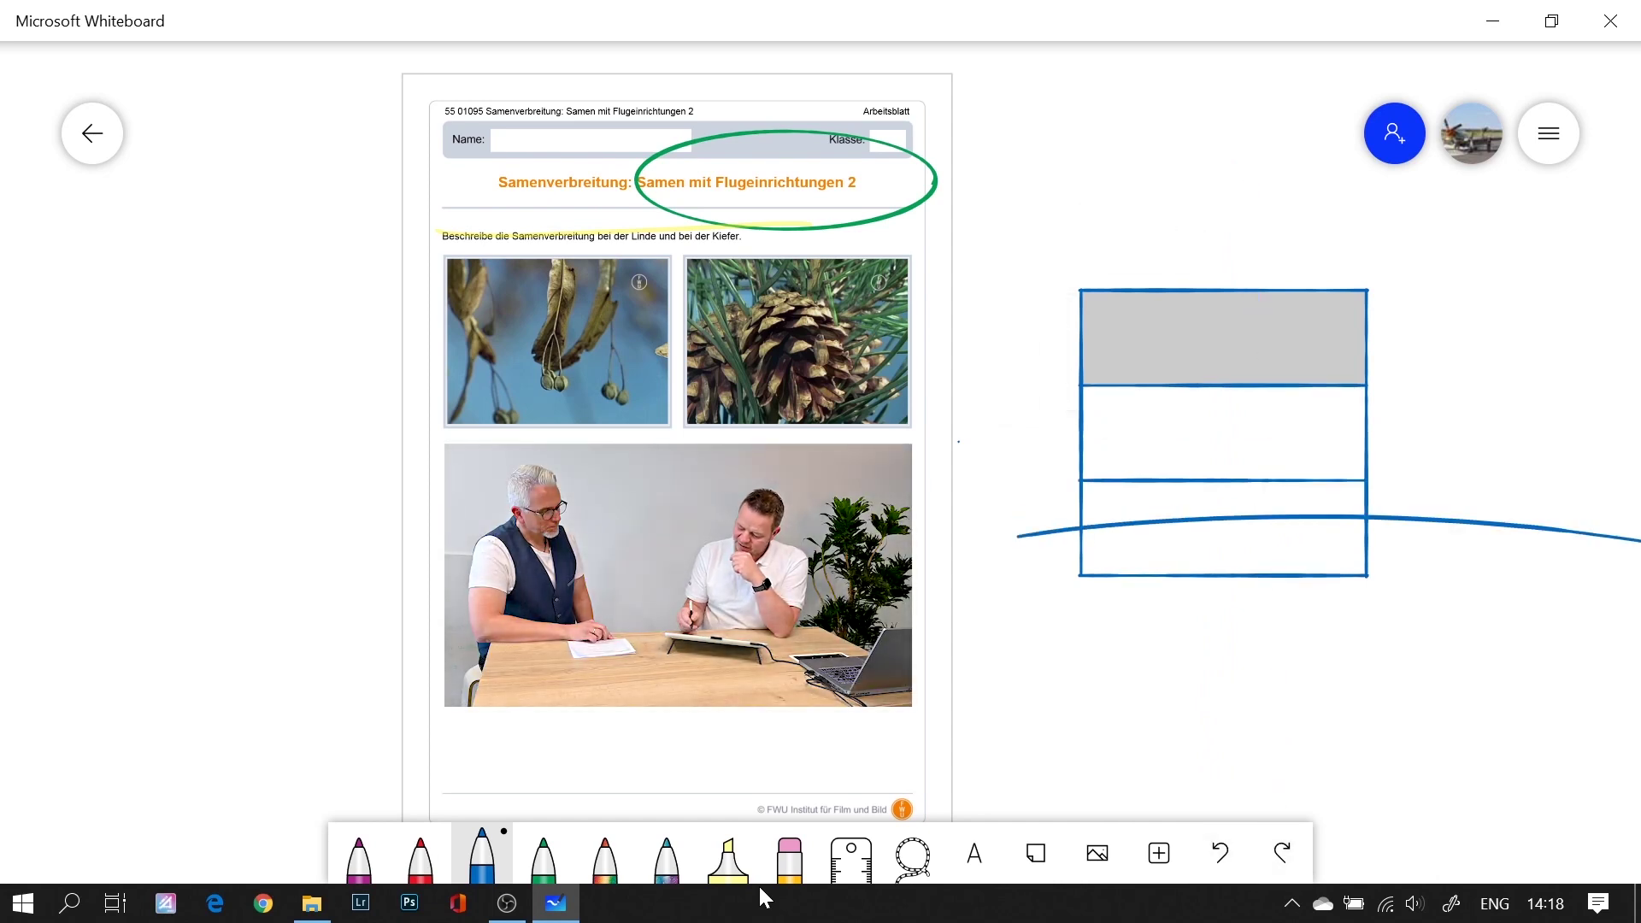
left_click(1221, 853)
left_click_drag(1004, 551, 1640, 534)
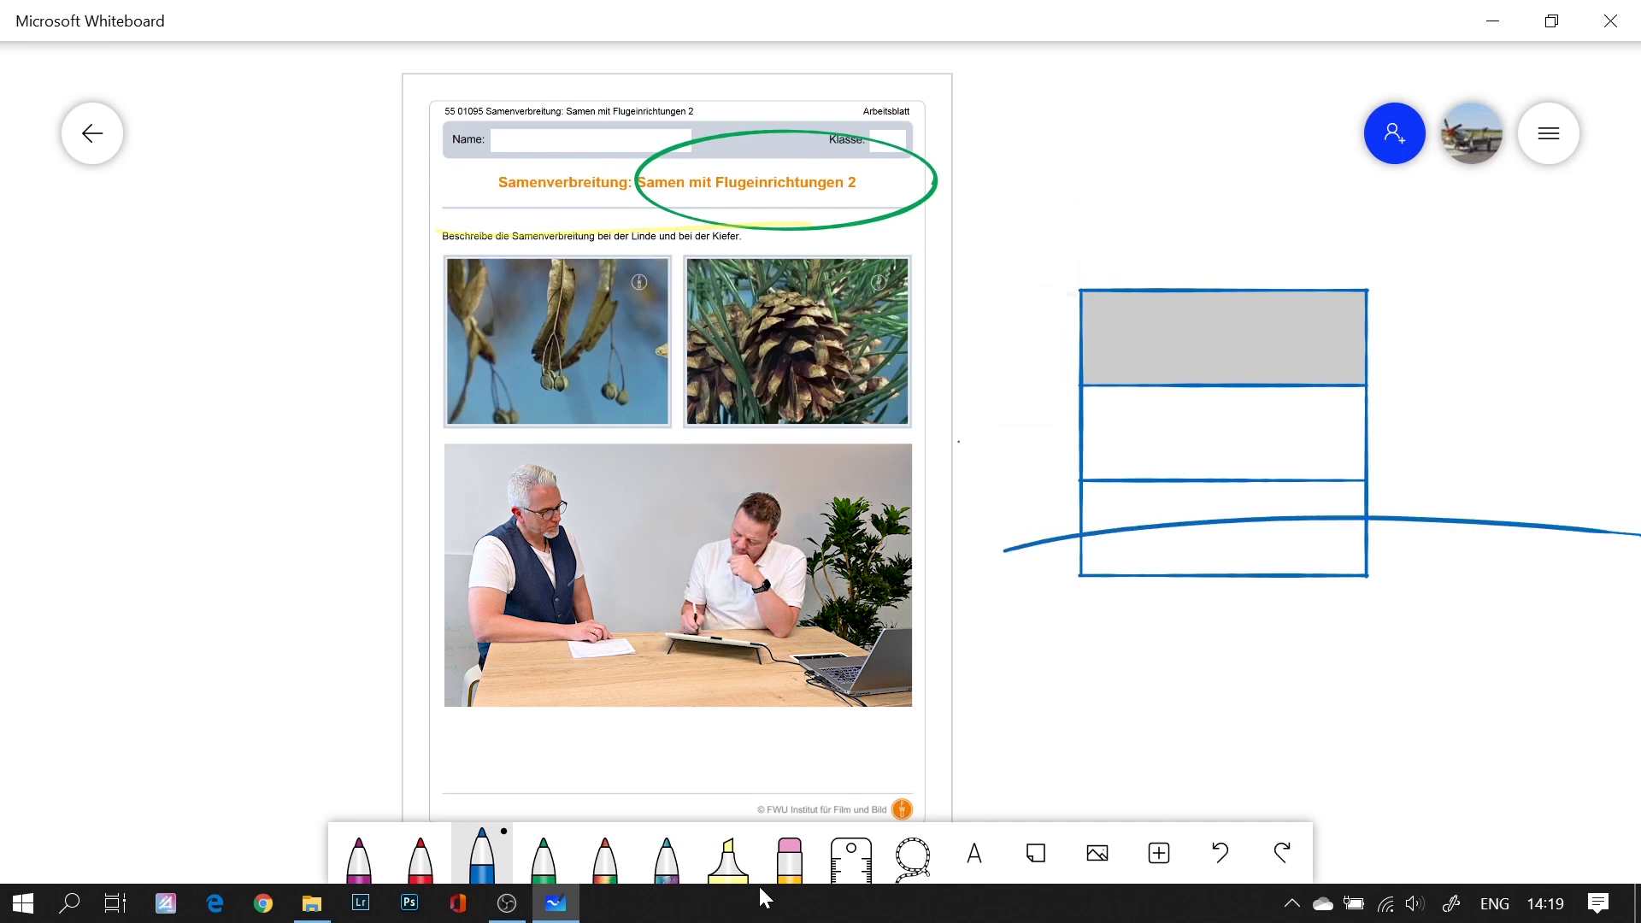
left_click(1220, 853)
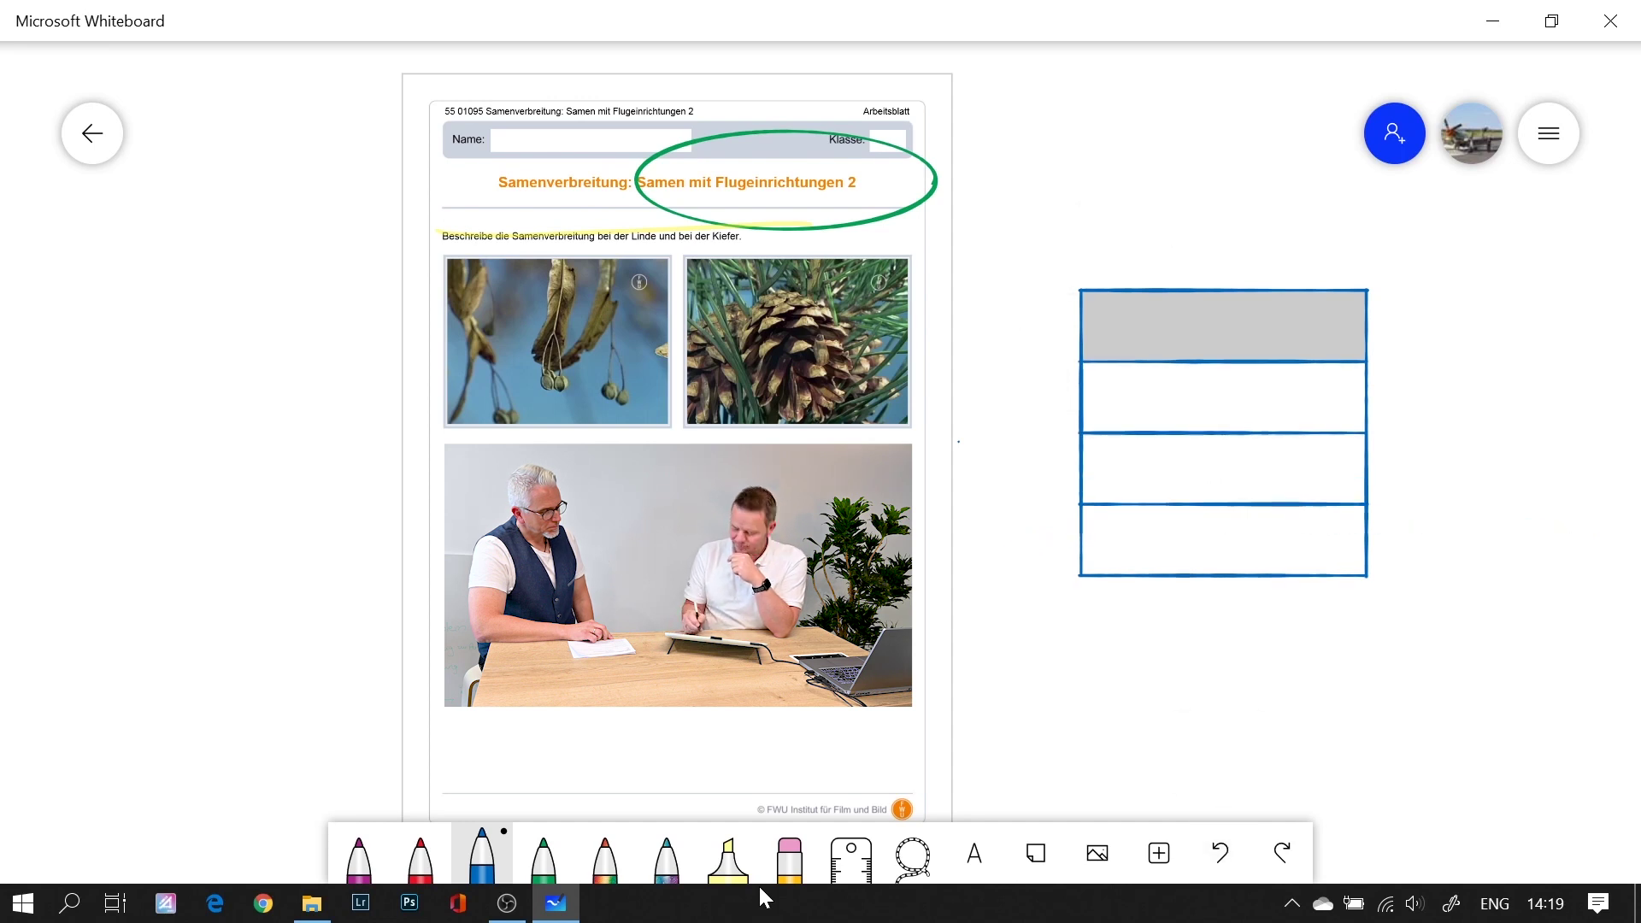
left_click_drag(1219, 249, 1208, 587)
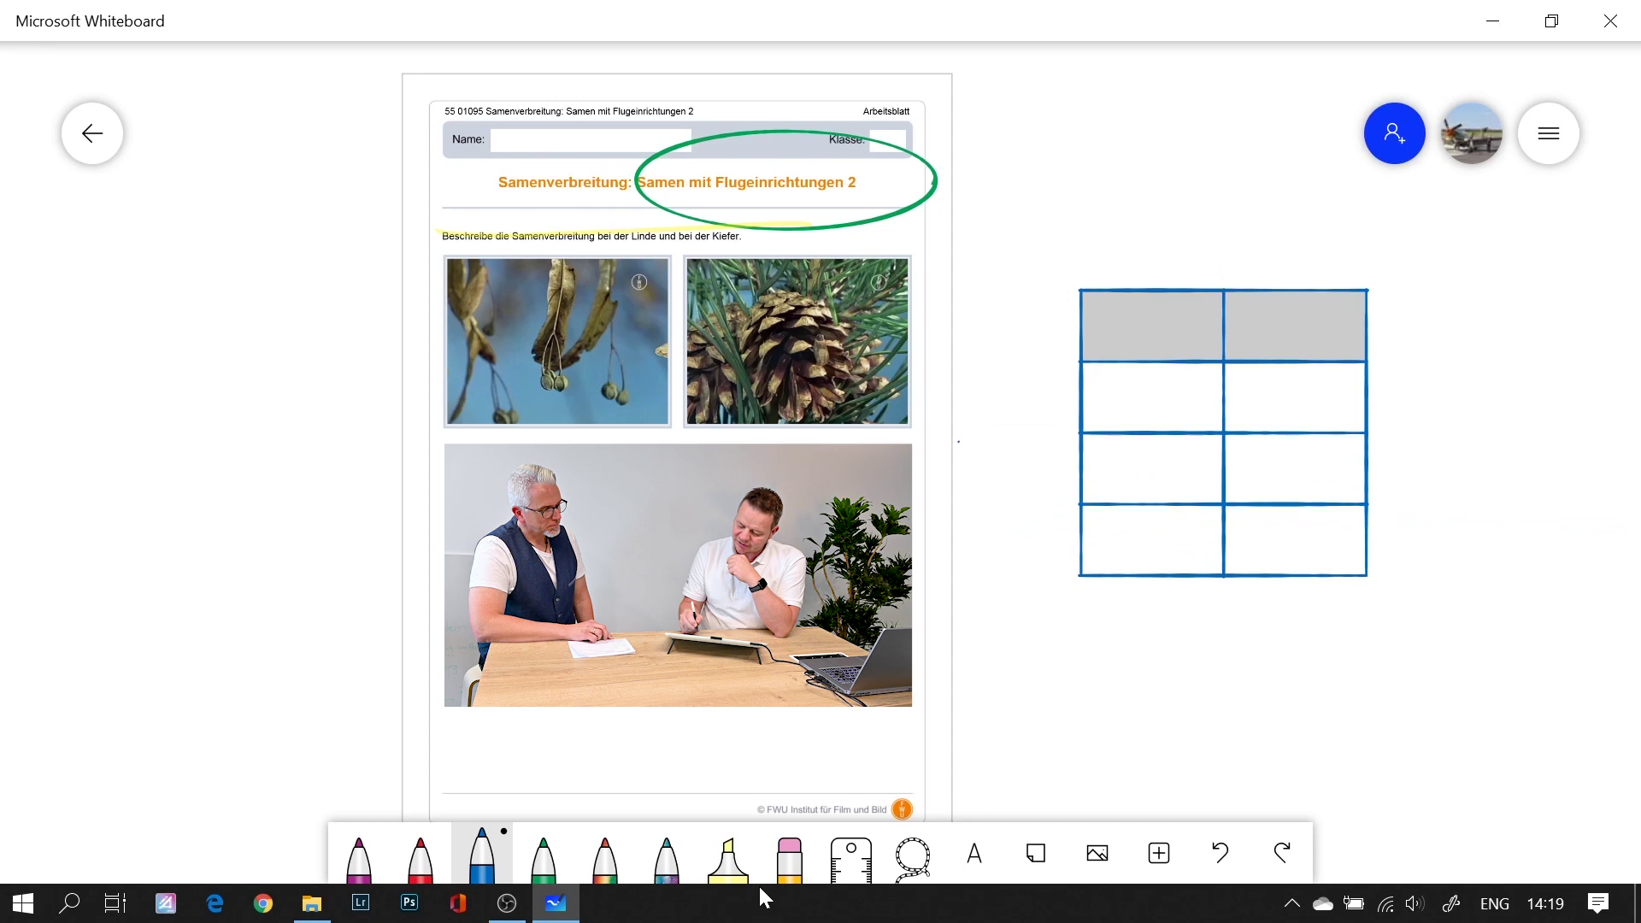
Handwrite 1 and 2 in the header cells and 3 and 4 in the second row
left_click_drag(1135, 330, 1153, 347)
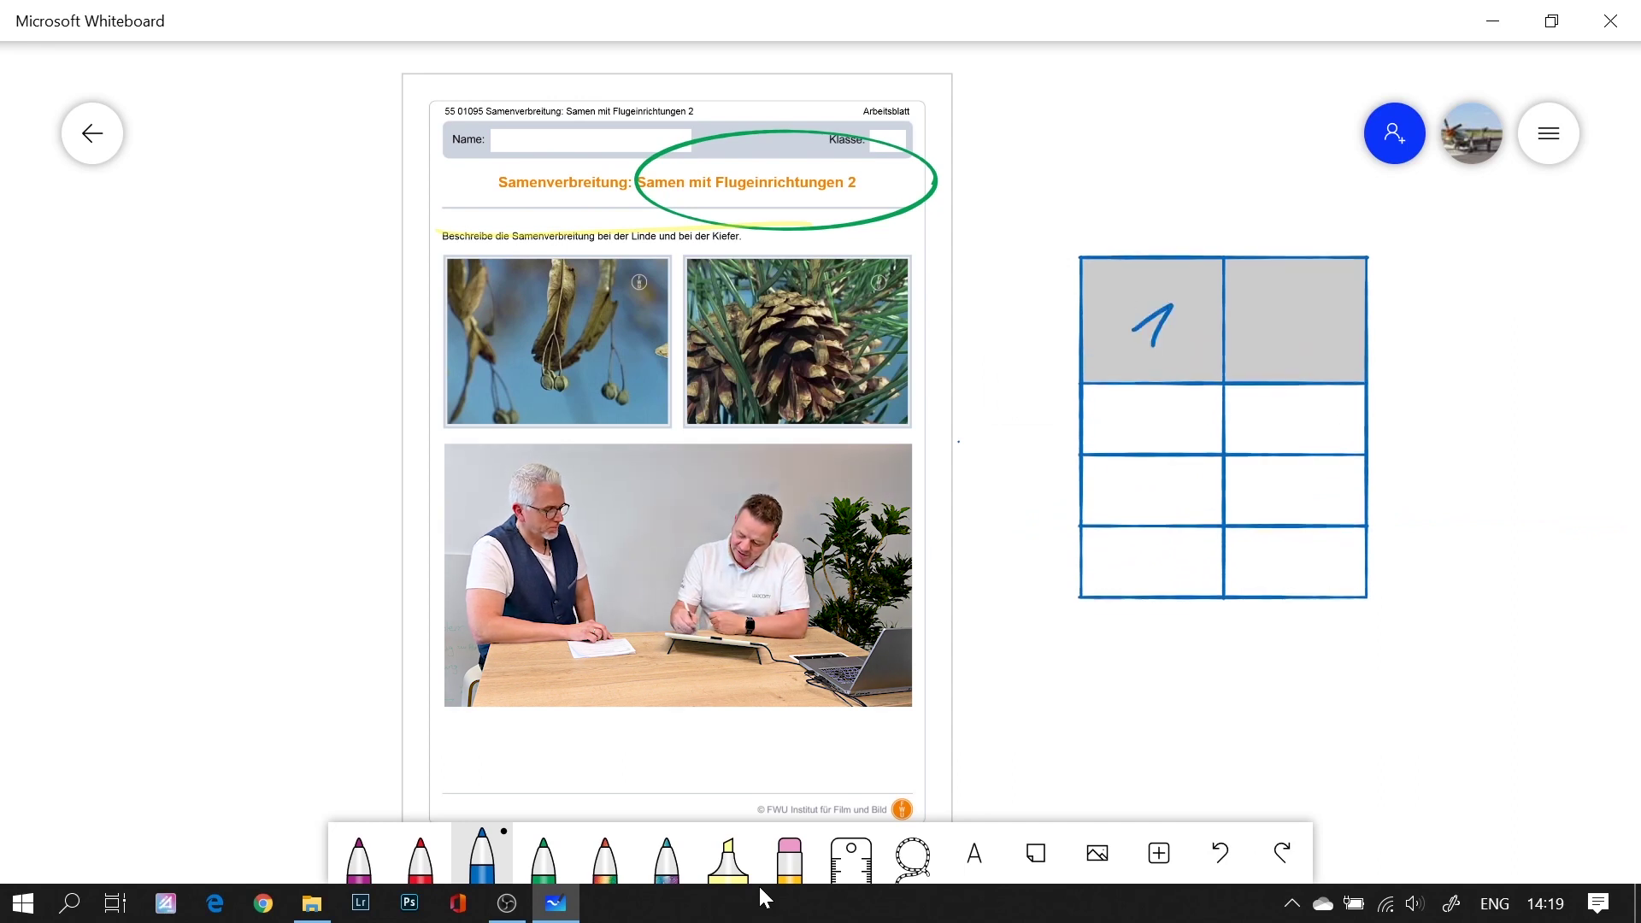
mouse_move(1293, 313)
left_mouse_down()
mouse_move(1310, 303)
mouse_move(1321, 350)
left_mouse_up()
mouse_move(1127, 418)
left_mouse_down()
mouse_move(1150, 423)
mouse_move(1119, 462)
left_mouse_up()
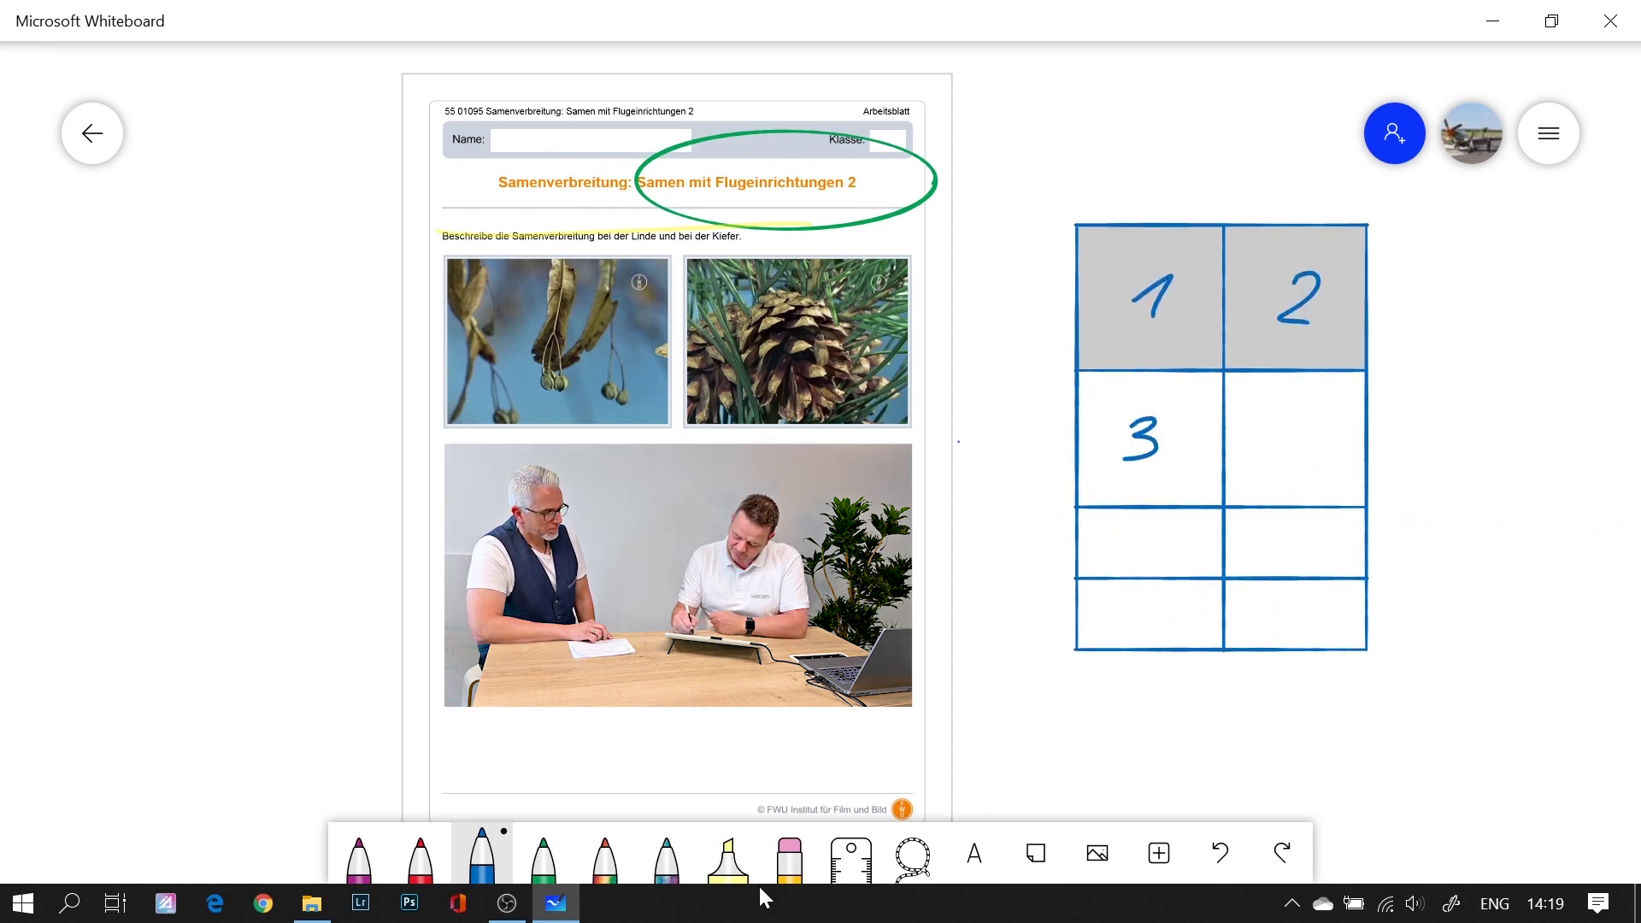
left_click_drag(1286, 419, 1282, 472)
Add a bottom row and a middle column, then write 6, X and O in the new cells
left_click_drag(1056, 560, 1367, 552)
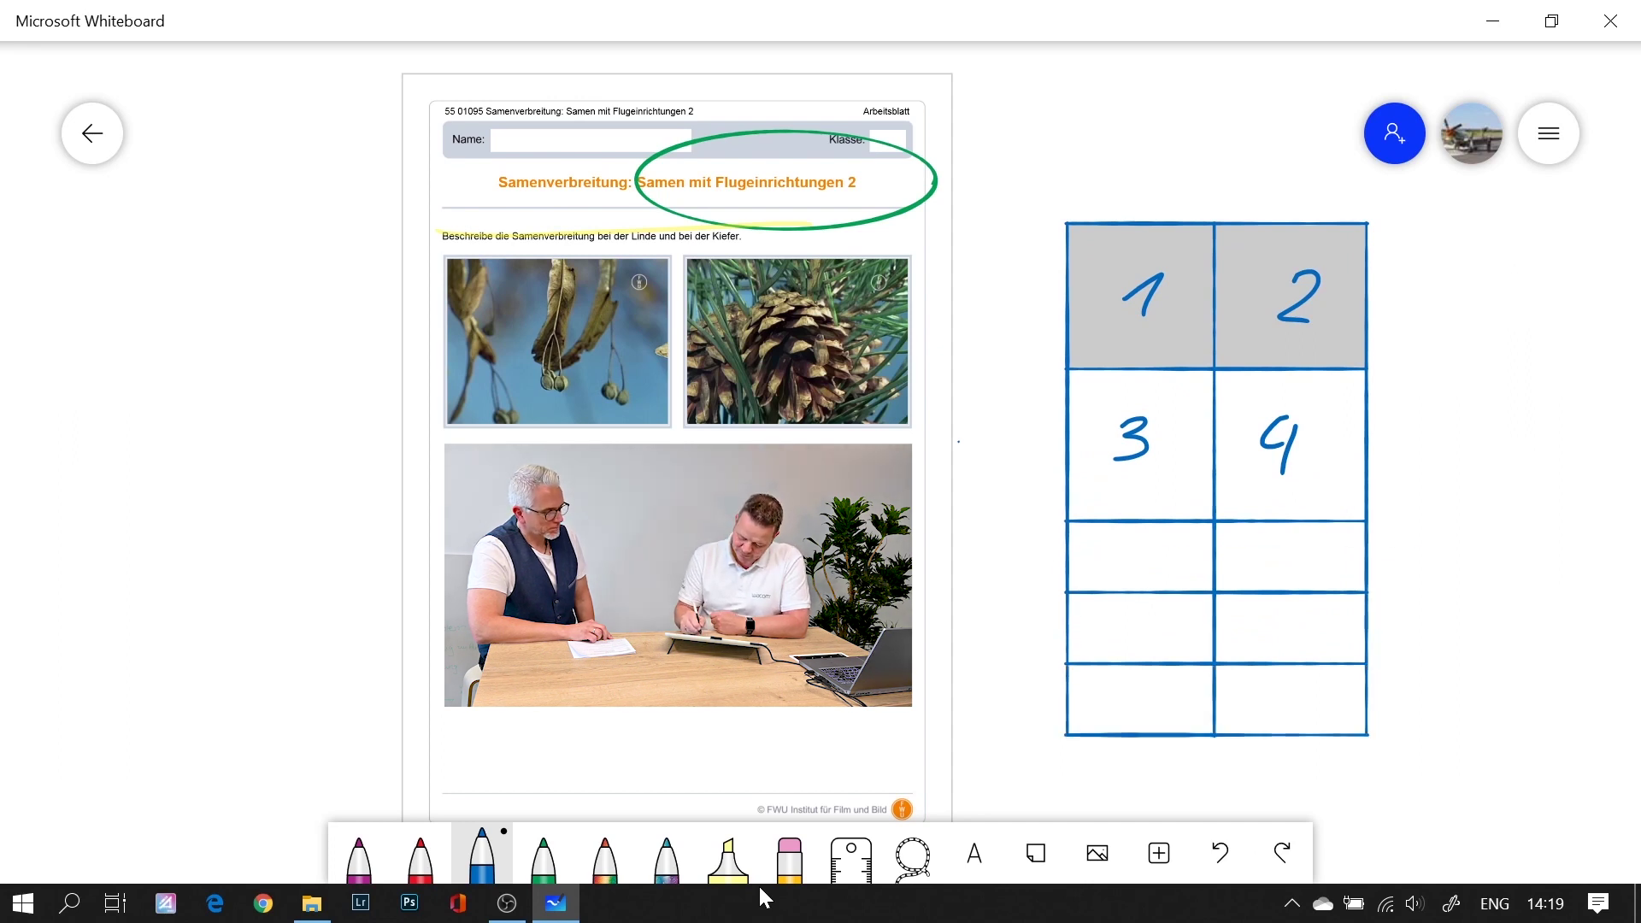
left_click_drag(1120, 551, 1116, 838)
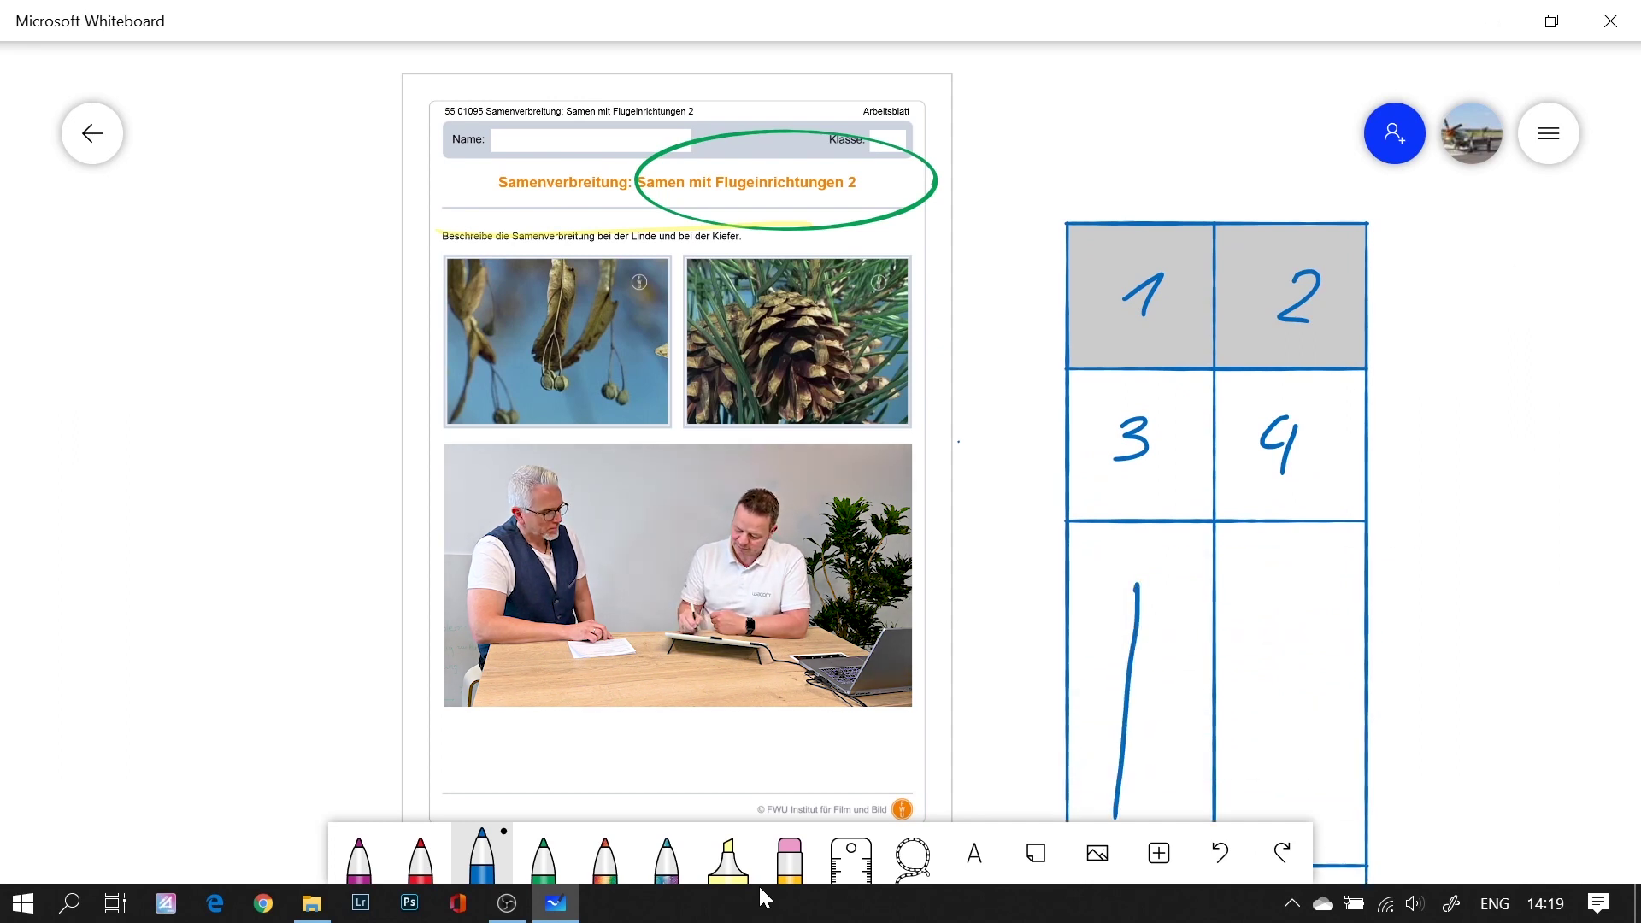
left_click_drag(1144, 224, 1126, 734)
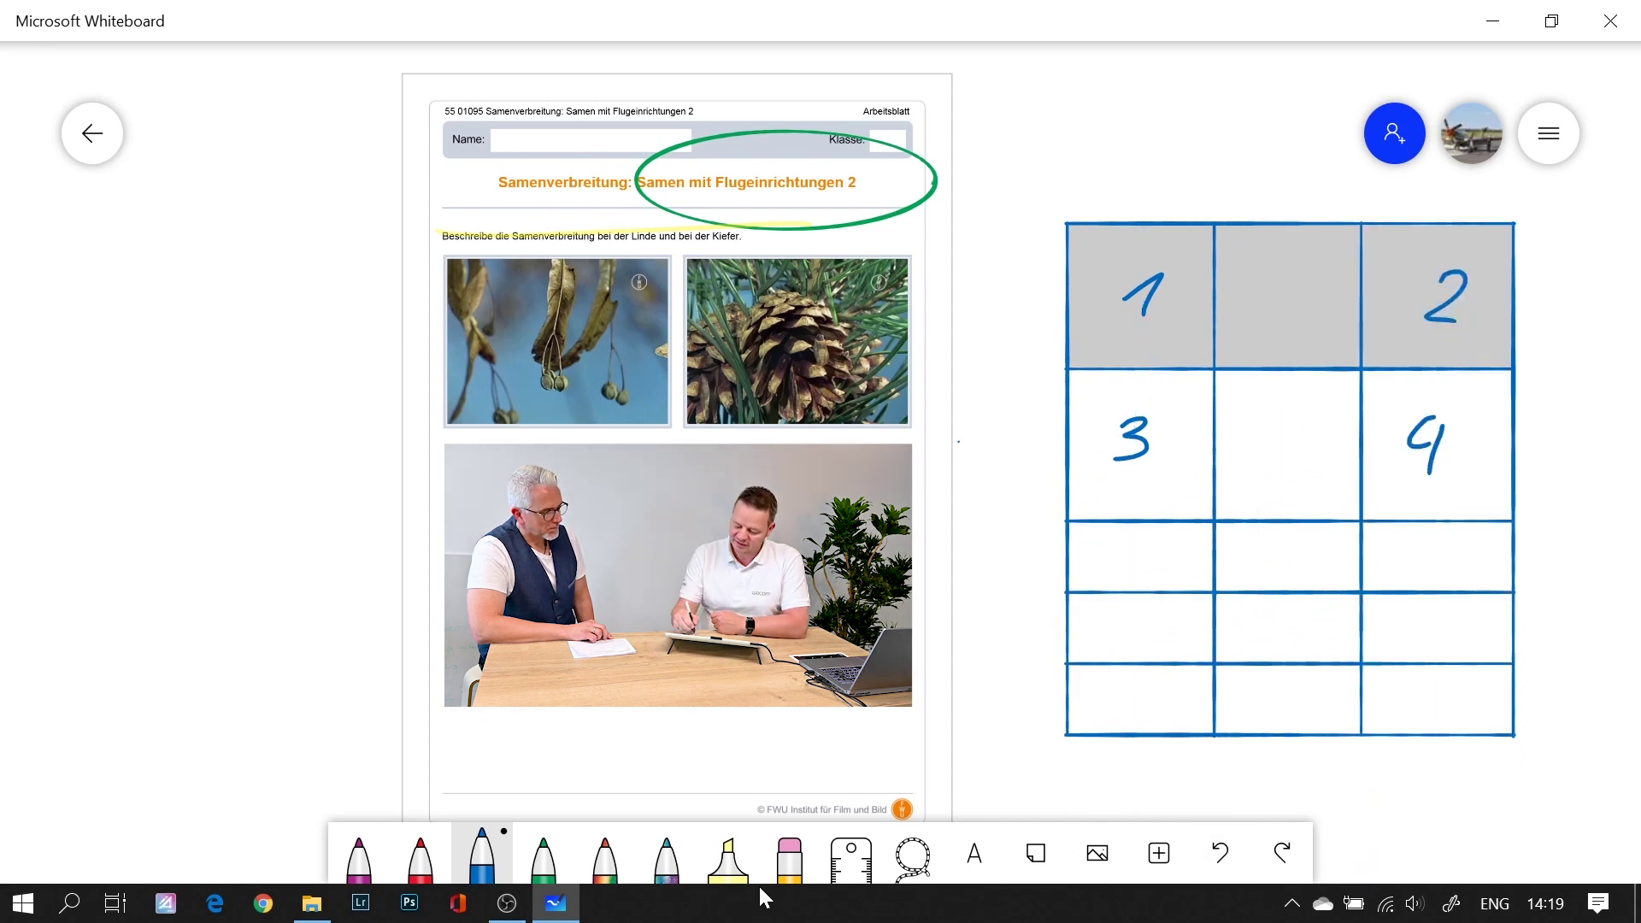
left_click_drag(1292, 261, 1281, 295)
mouse_move(1267, 423)
left_mouse_down()
mouse_move(1312, 478)
mouse_move(1265, 483)
left_mouse_up()
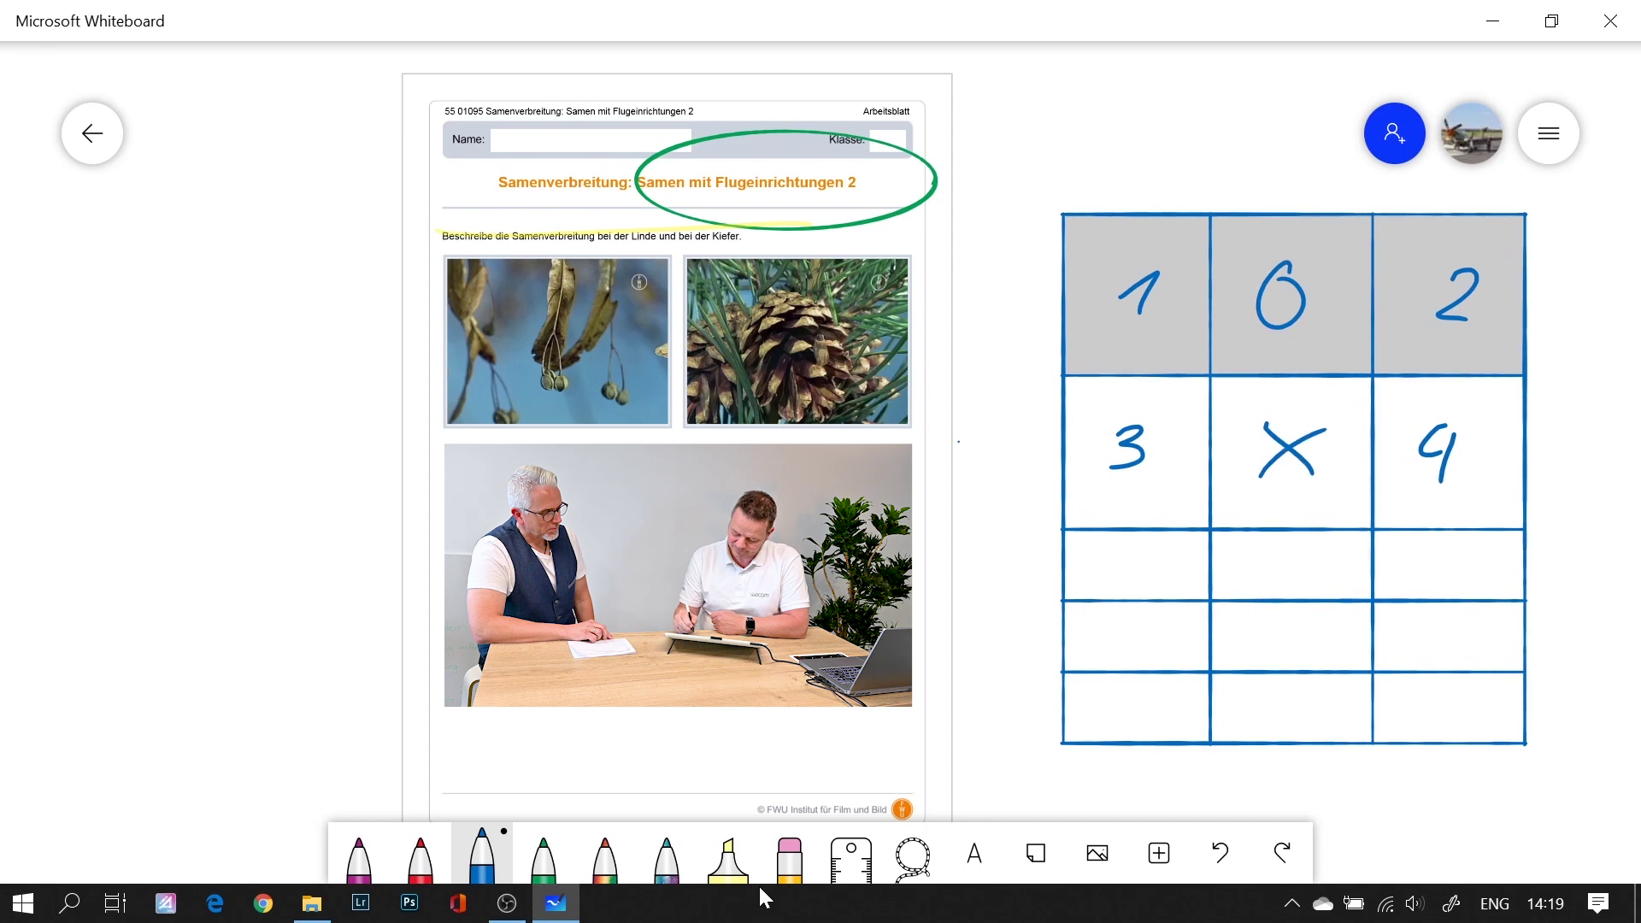
mouse_move(1301, 540)
left_mouse_down()
mouse_move(1299, 588)
mouse_move(1300, 547)
left_mouse_up()
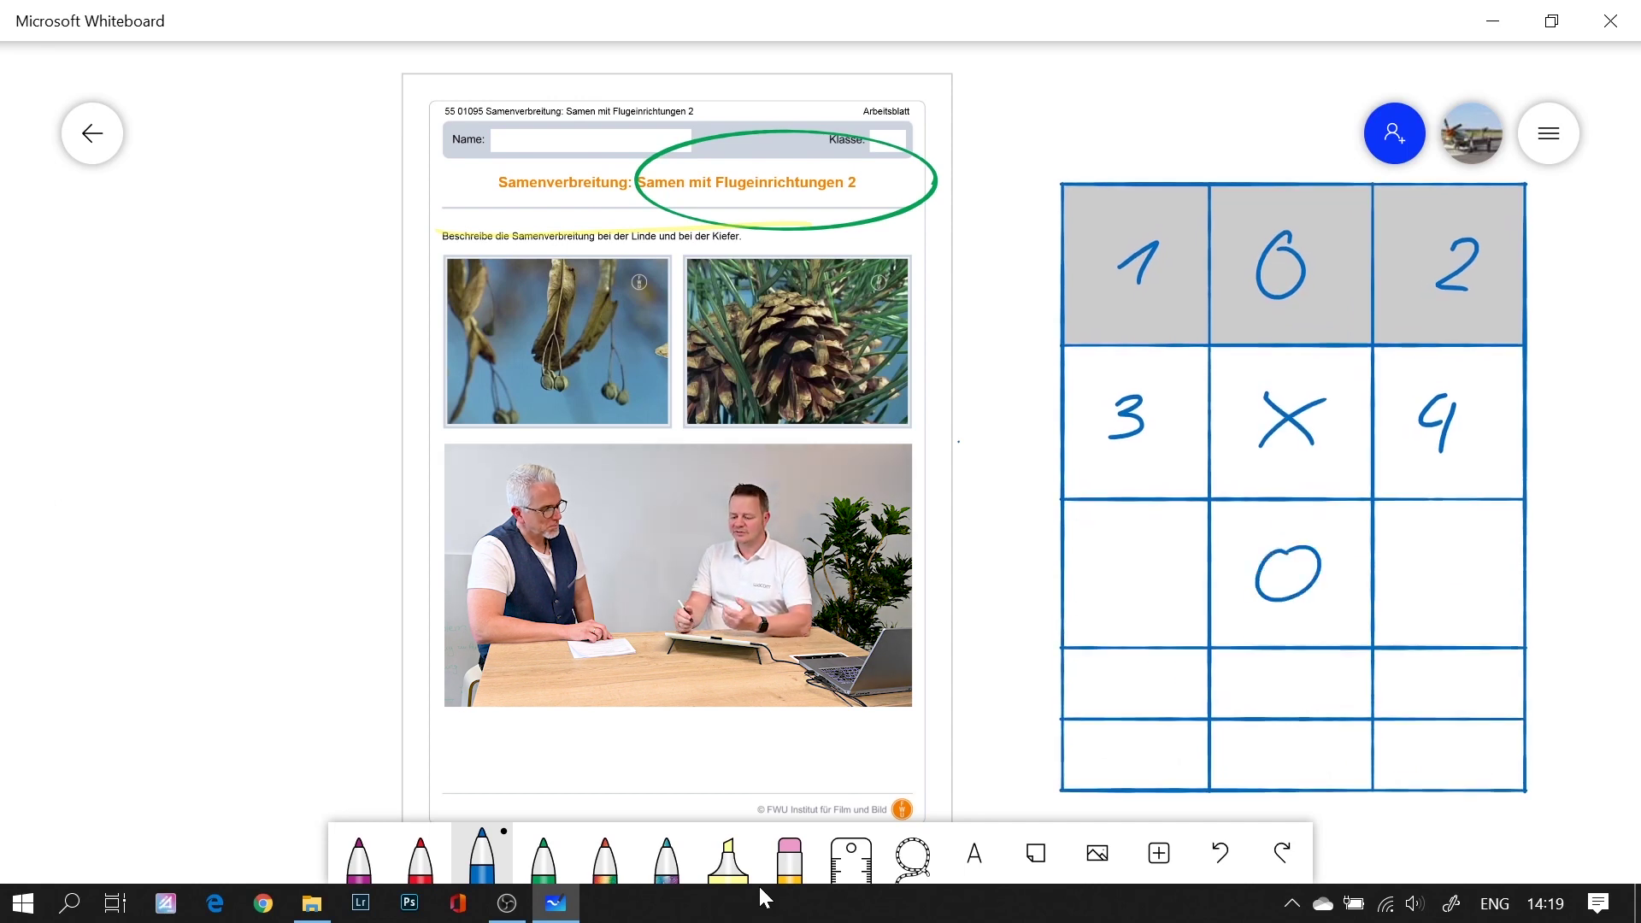